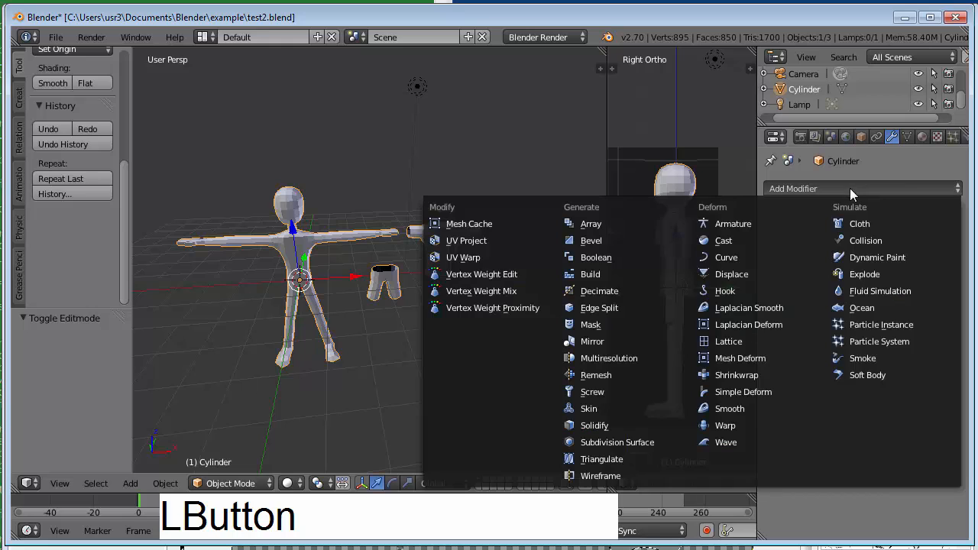
# Add a Subdivision Surface modifier to the character mesh
pyautogui.click(636, 441)
pyautogui.moveTo(367, 359); pyautogui.dragTo(395, 357, button='middle')
pyautogui.scroll(2, 395, 364)
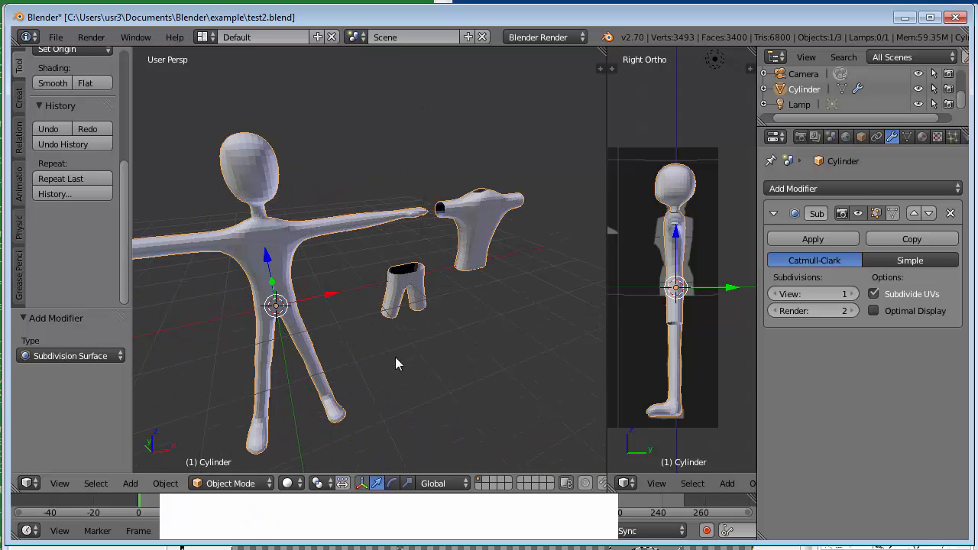
# In Edit Mode, select the linked shorts geometry and move it about -3.052 along X onto the character's hips
pyautogui.rightClick(406, 282)
pyautogui.press('Tab')
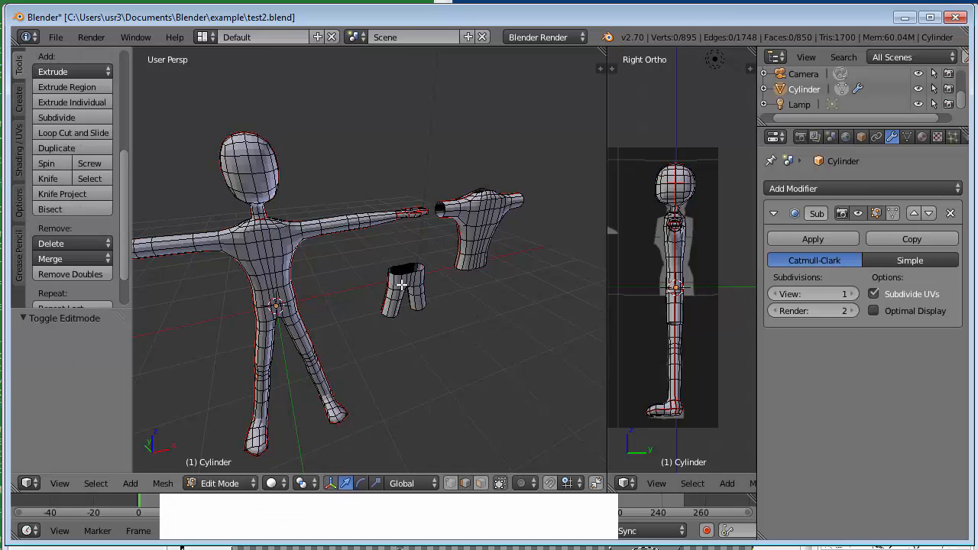
pyautogui.press('l')
pyautogui.moveTo(449, 279); pyautogui.dragTo(329, 325)
# Select the linked shirt geometry, move it about -3.382 along X toward the body, and clear the selection
pyautogui.rightClick(472, 224)
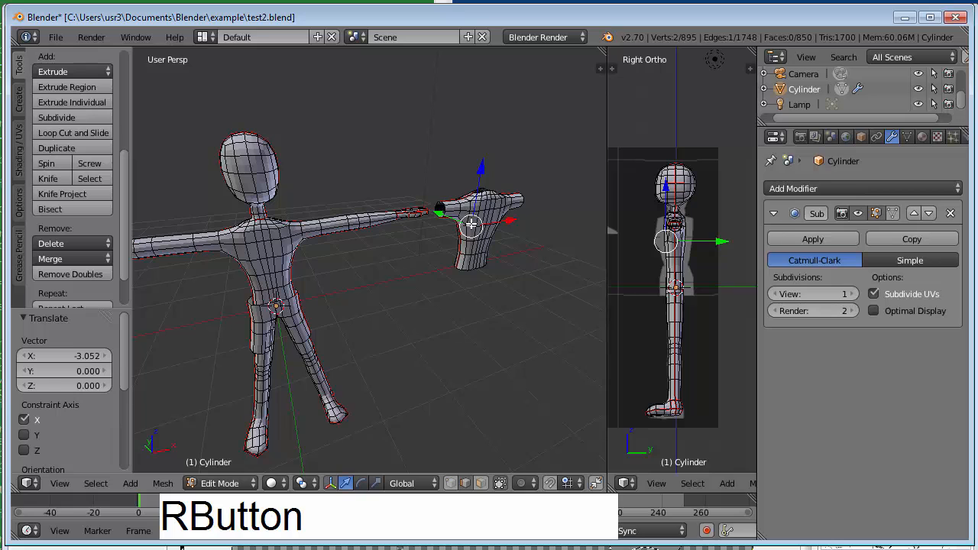
pyautogui.press('l')
pyautogui.moveTo(516, 217); pyautogui.dragTo(391, 236)
pyautogui.moveTo(469, 332); pyautogui.dragTo(442, 321, button='middle')
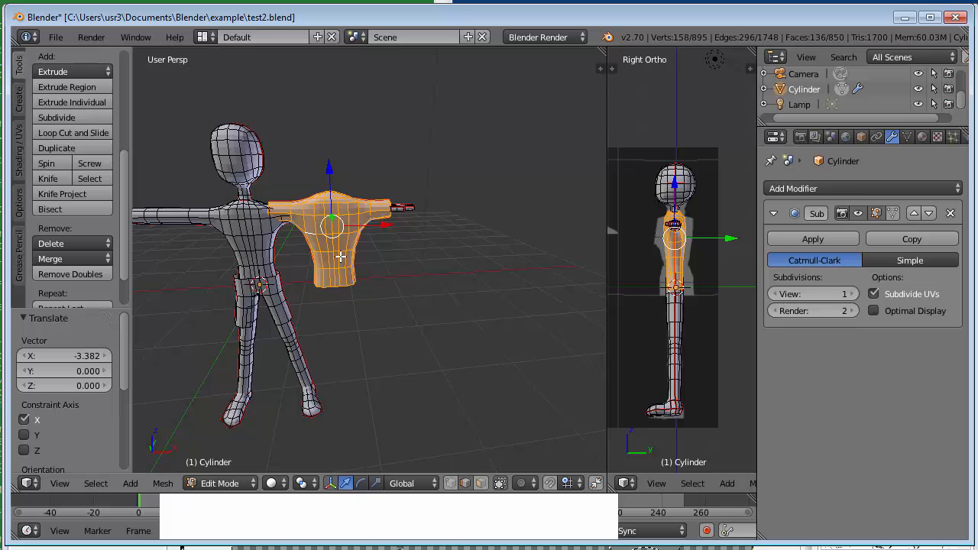
pyautogui.press('l')
pyautogui.press('a')
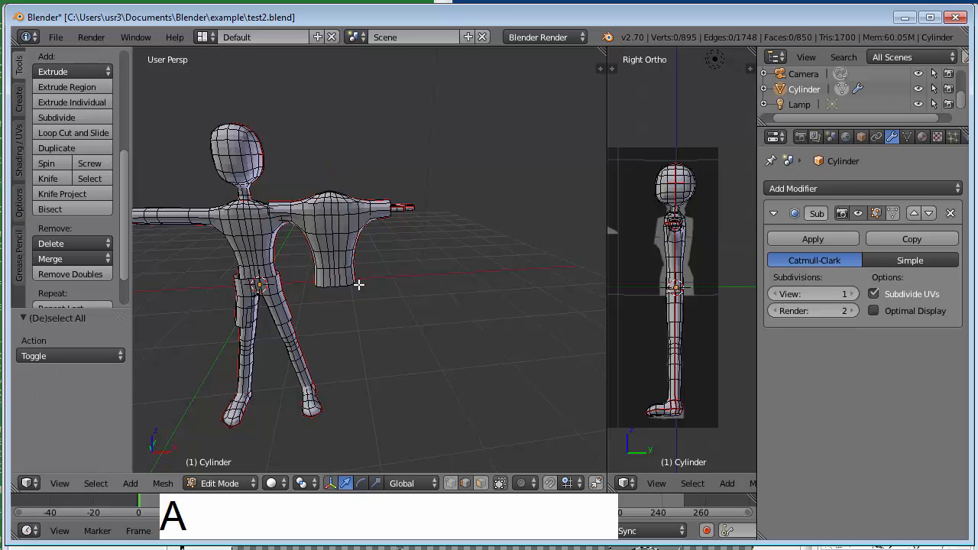
# Try widening the shirt hem in face select mode by scaling its bottom face loop to about 1.166
pyautogui.scroll(4, 378, 308)
pyautogui.hotkey('ctrl', 'Tab')
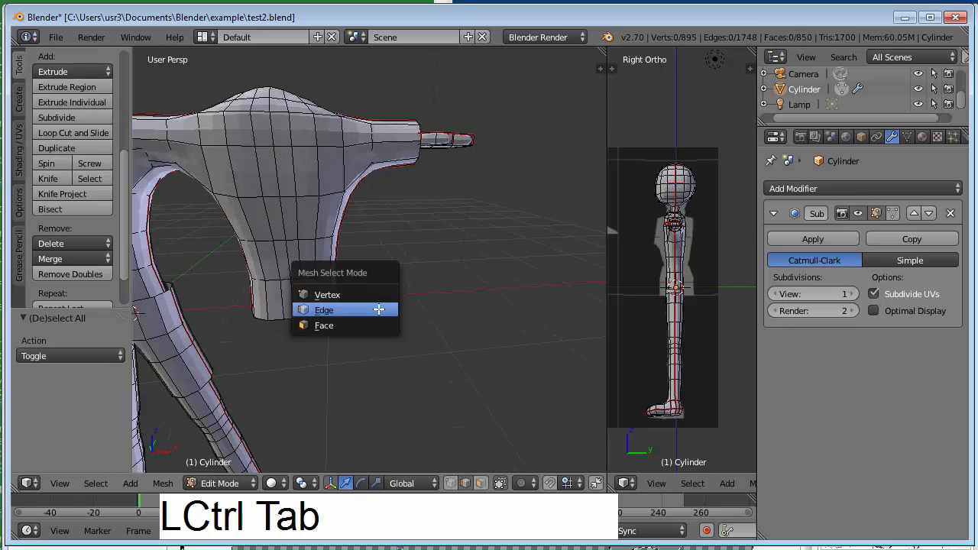
pyautogui.press('f')
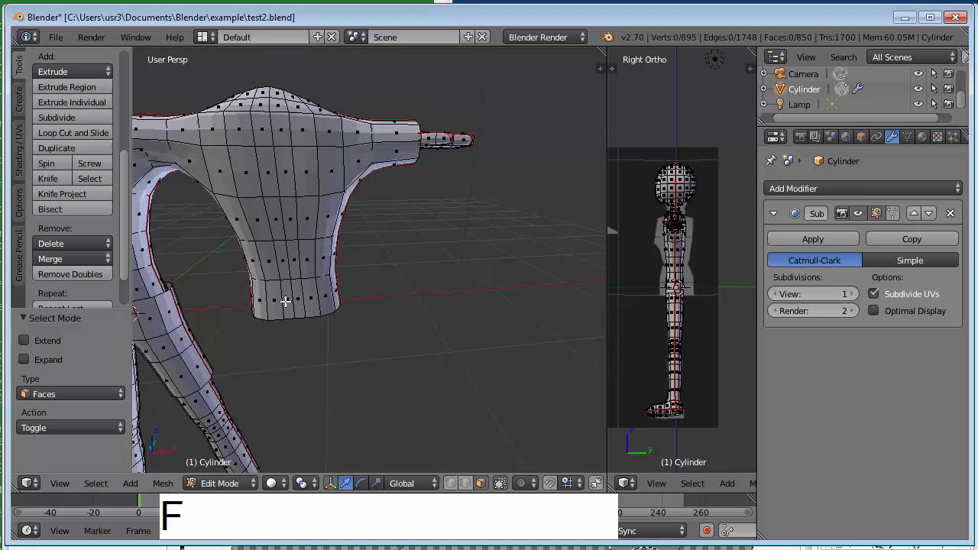
pyautogui.keyDown('alt'); pyautogui.rightClick(328, 293); pyautogui.keyUp('alt')
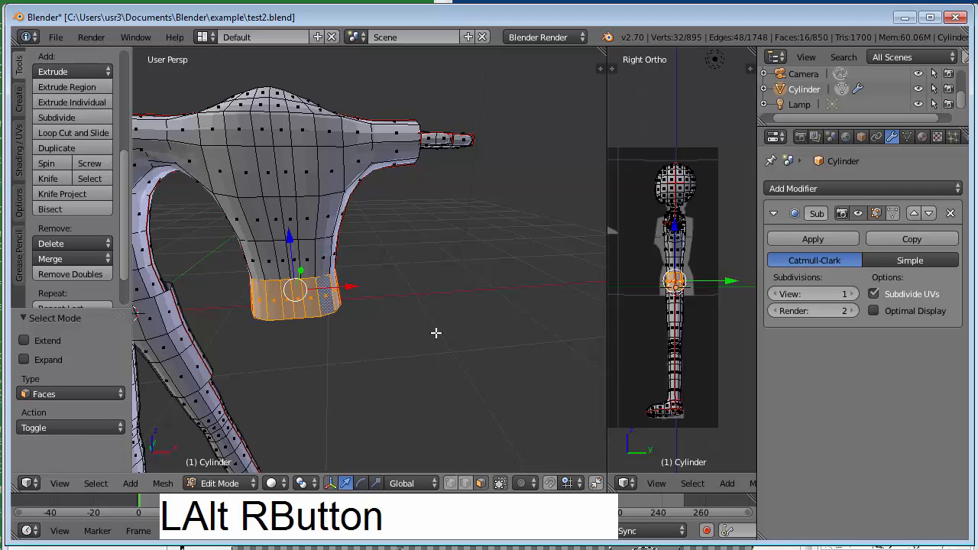
pyautogui.press('s')
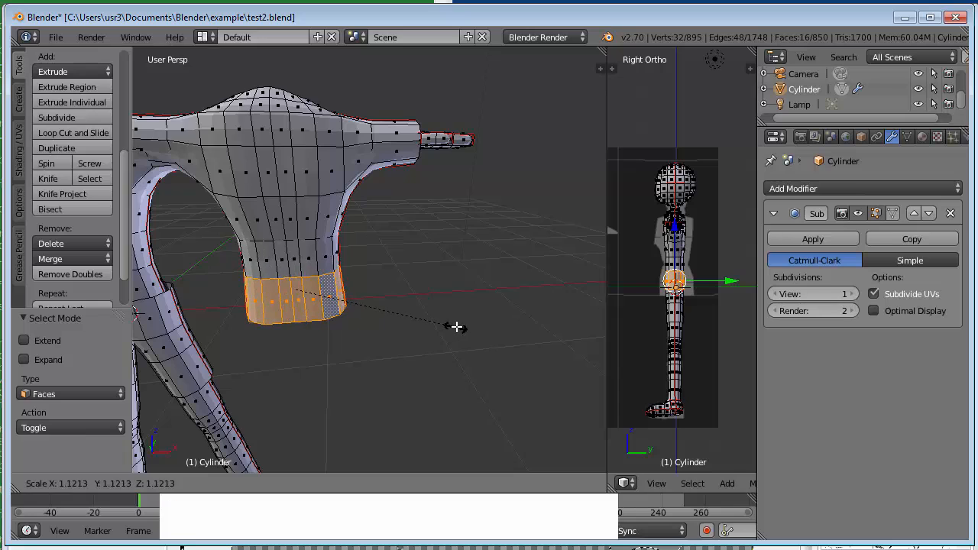
pyautogui.click(463, 327)
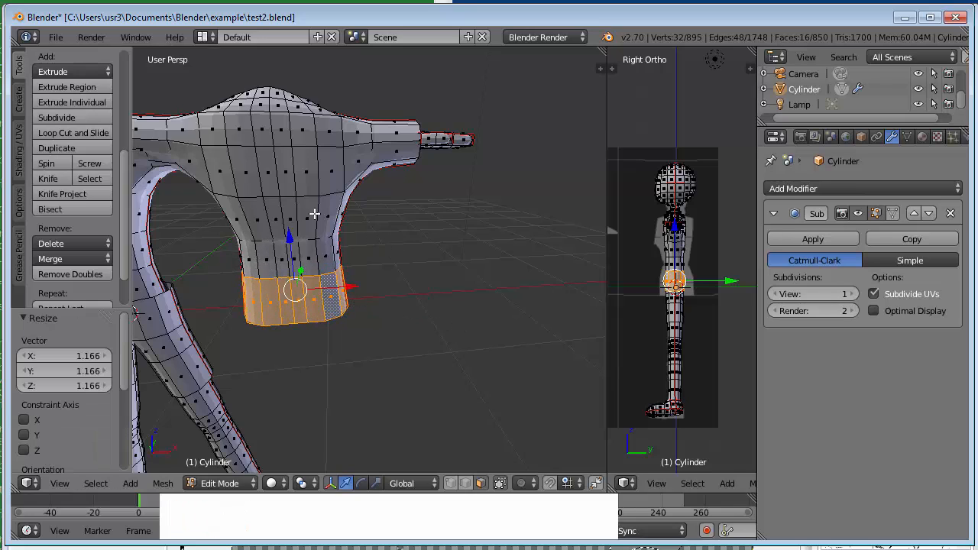
# Try to move the shirt's linked front faces along X and undo each attempt
pyautogui.press('l')
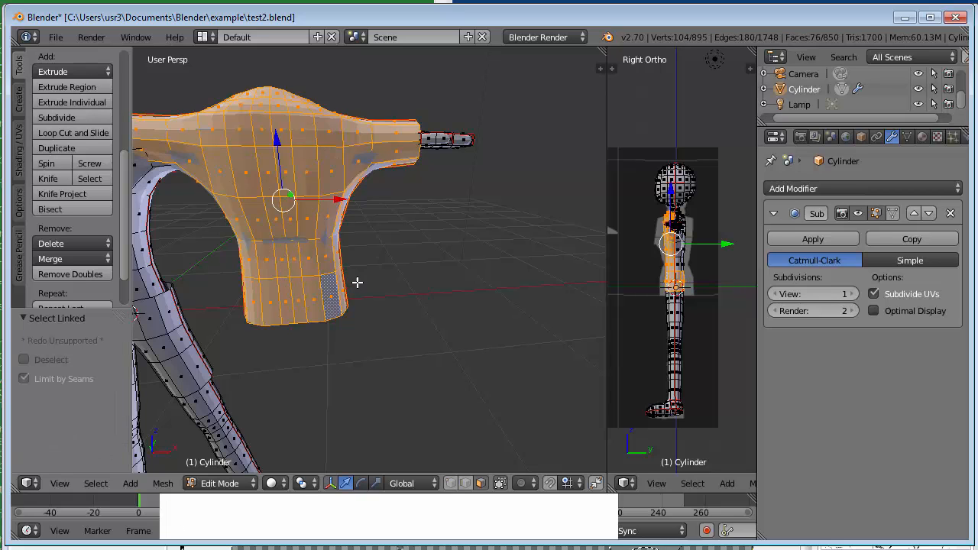
pyautogui.scroll(-2, 357, 282)
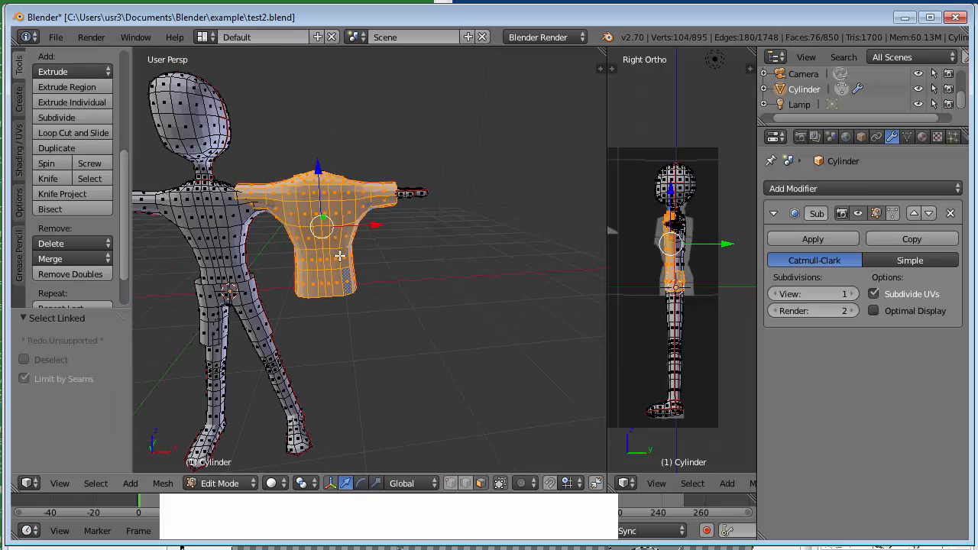
pyautogui.moveTo(369, 227)
pyautogui.mouseDown()
pyautogui.moveTo(317, 224)
pyautogui.moveTo(367, 226)
pyautogui.mouseUp()
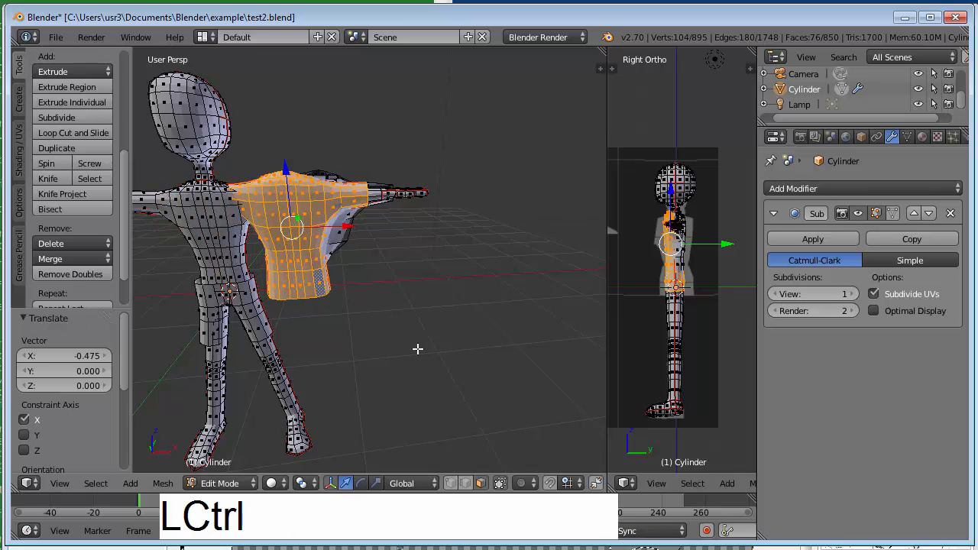
pyautogui.hotkey('ctrl', 'z')
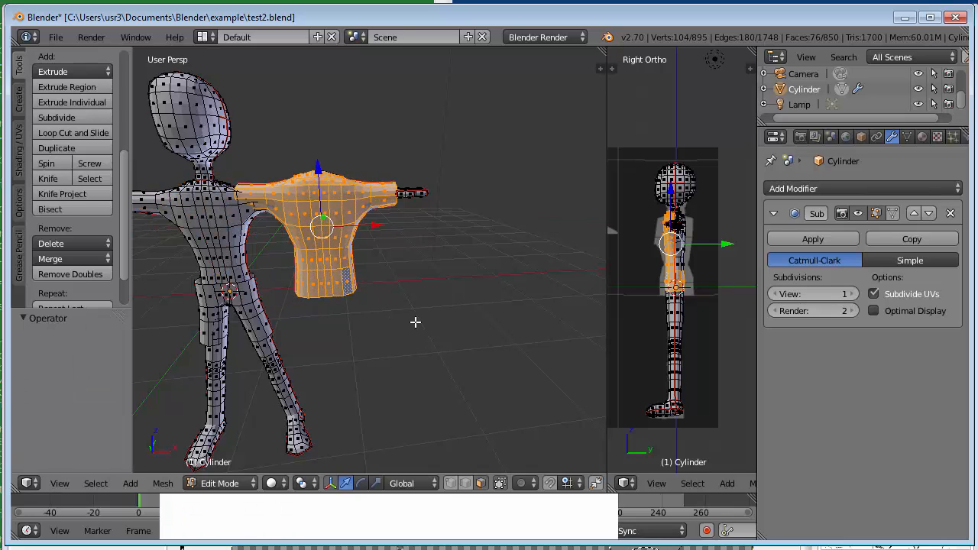
pyautogui.moveTo(385, 221); pyautogui.dragTo(469, 306)
pyautogui.hotkey('ctrl', 'z')
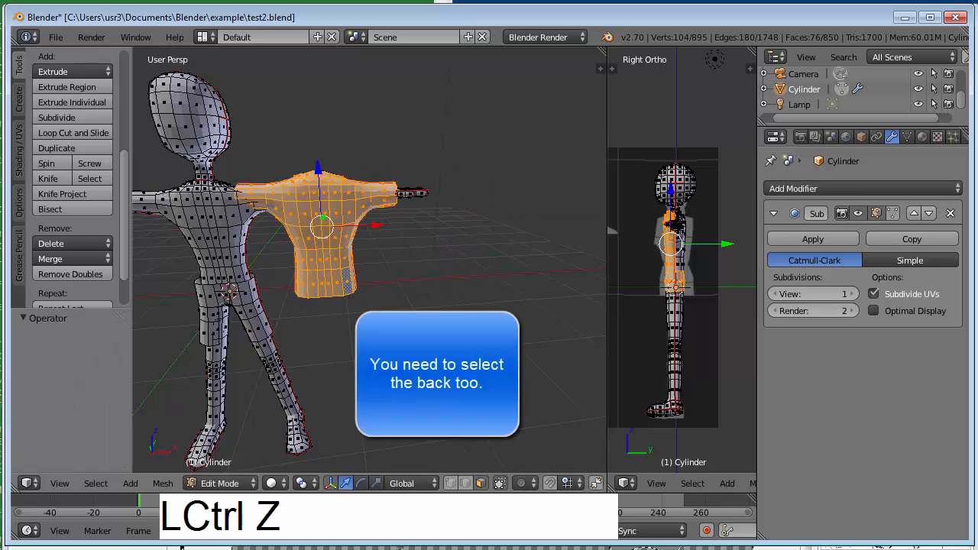
# Undo the hem scaling and the shirt's earlier move, back to its original place beside the body
pyautogui.hotkey('ctrl', 'z')
pyautogui.hotkey('ctrl', 'z')
pyautogui.hotkey('ctrl', 'z')
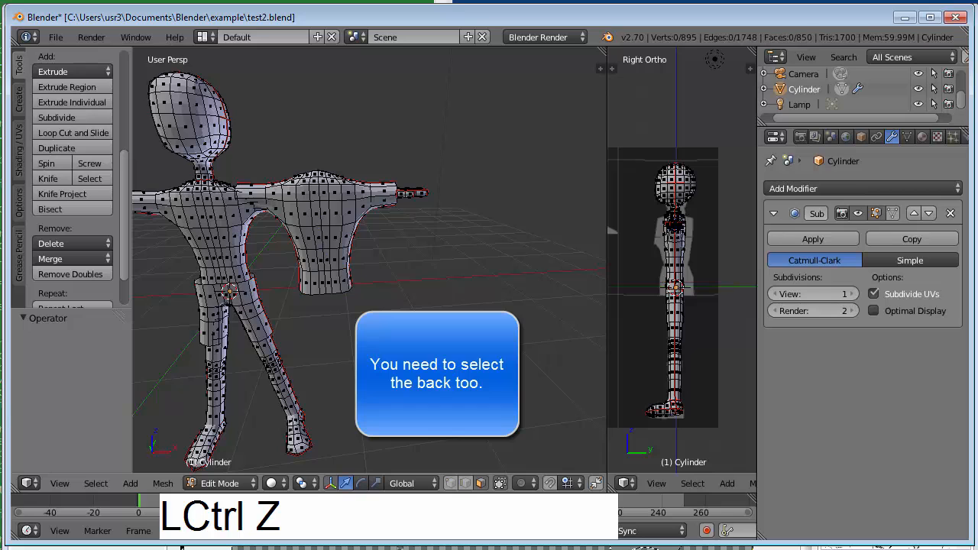
pyautogui.hotkey('ctrl', 'z')
pyautogui.hotkey('ctrl', 'z')
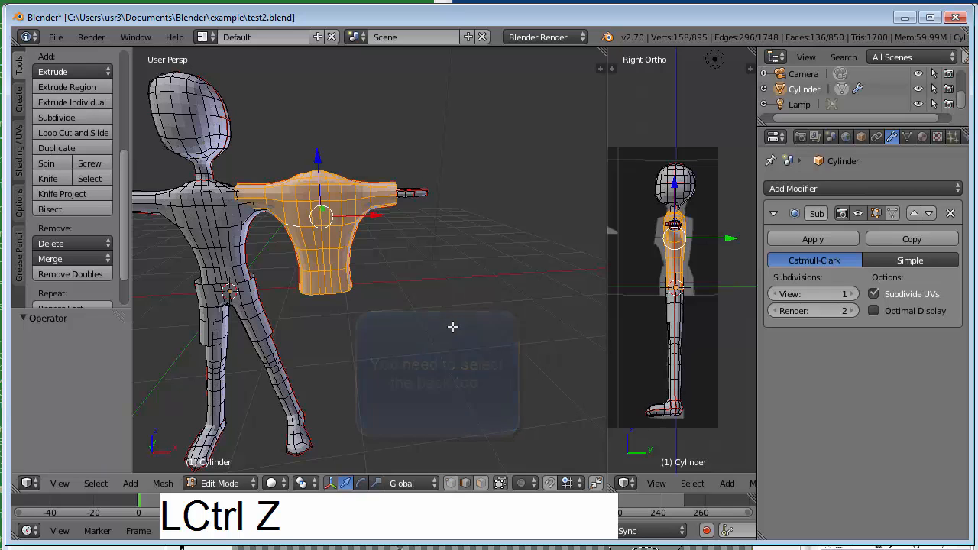
pyautogui.hotkey('ctrl', 'z')
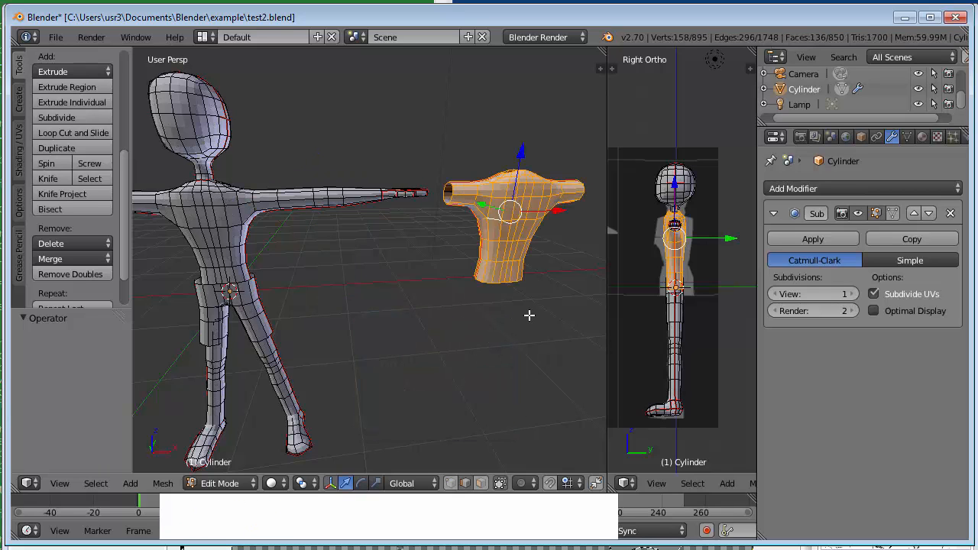
# Select the shirt's bottom face loop in face select mode and scale it to about 1.266
pyautogui.moveTo(529, 314); pyautogui.dragTo(515, 404, button='middle')
pyautogui.press('a')
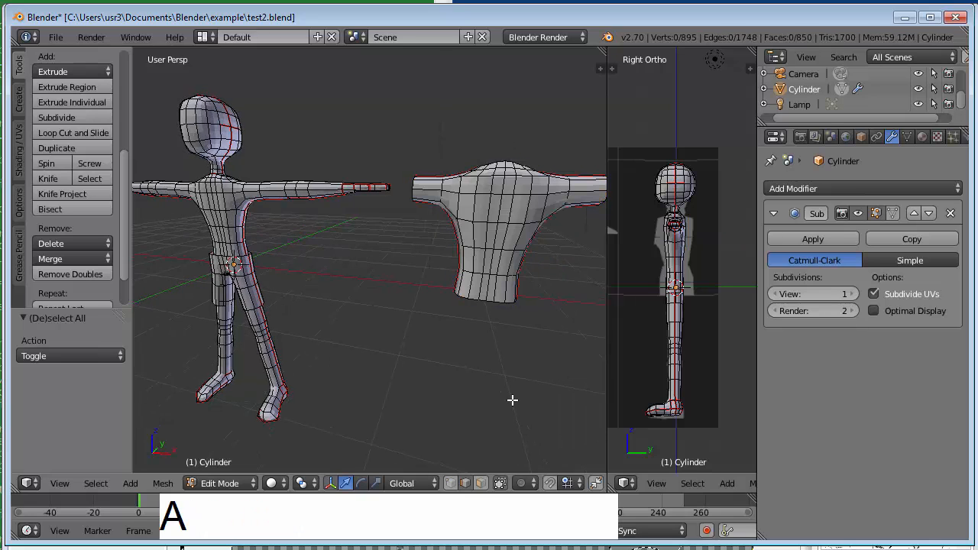
pyautogui.hotkey('ctrl', 'Tab')
pyautogui.press('f')
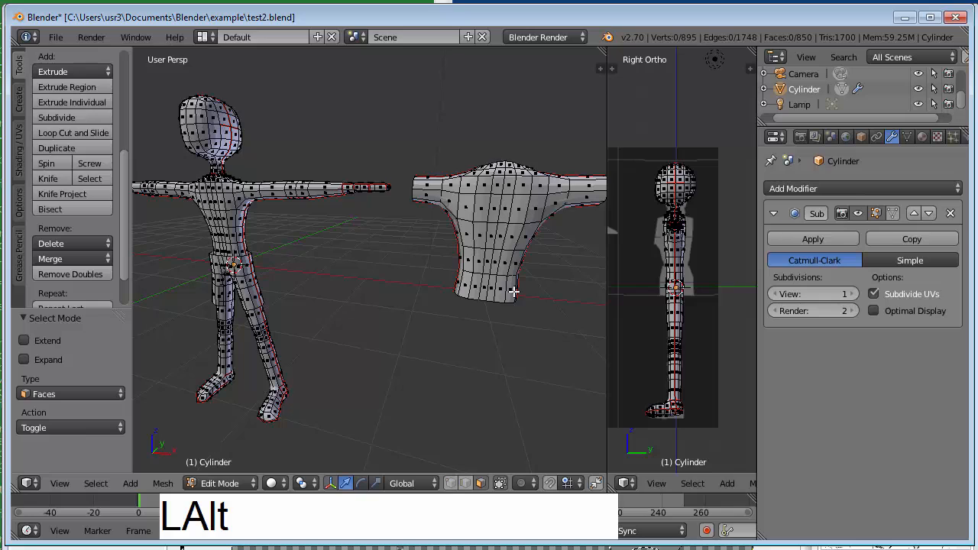
pyautogui.keyDown('alt'); pyautogui.rightClick(514, 291); pyautogui.keyUp('alt')
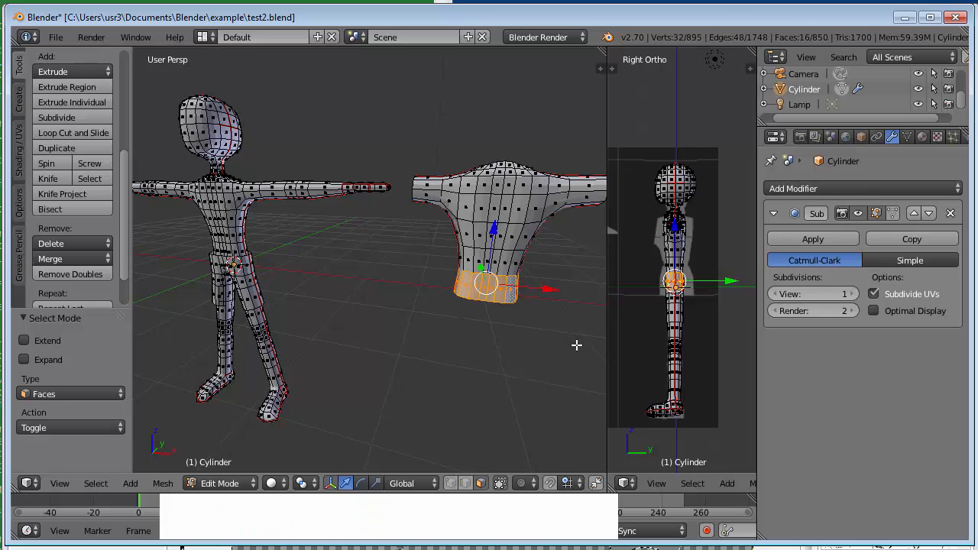
pyautogui.press('s')
pyautogui.click(605, 356)
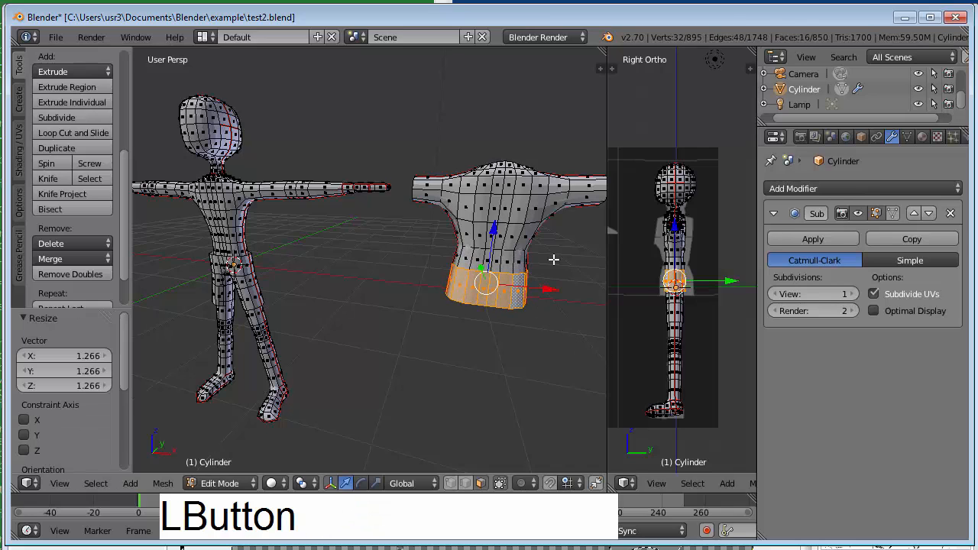
# Select both the front and back linked faces of the shirt and move it about -5.023 along X onto the torso
pyautogui.press('l')
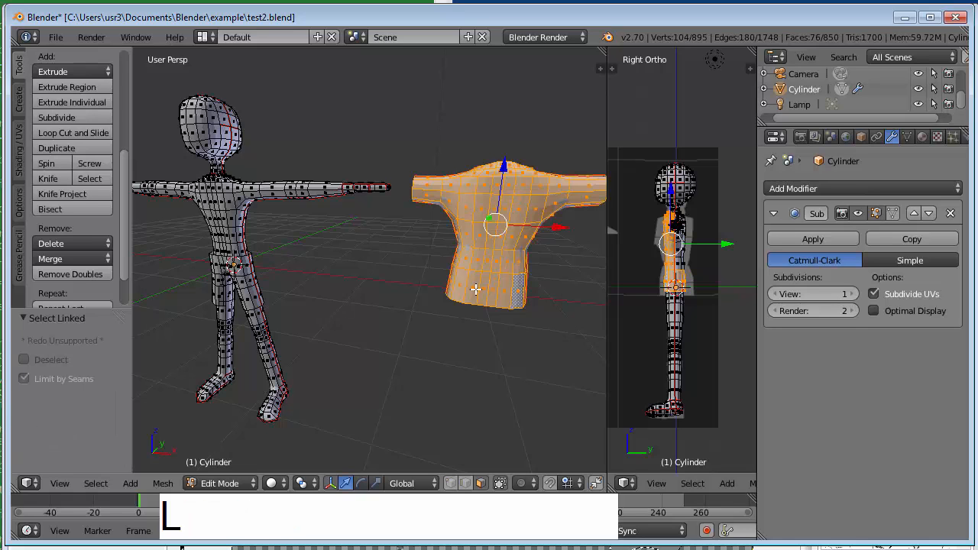
pyautogui.scroll(-1, 489, 260)
pyautogui.moveTo(529, 236)
pyautogui.mouseDown()
pyautogui.moveTo(416, 229)
pyautogui.moveTo(527, 242)
pyautogui.mouseUp()
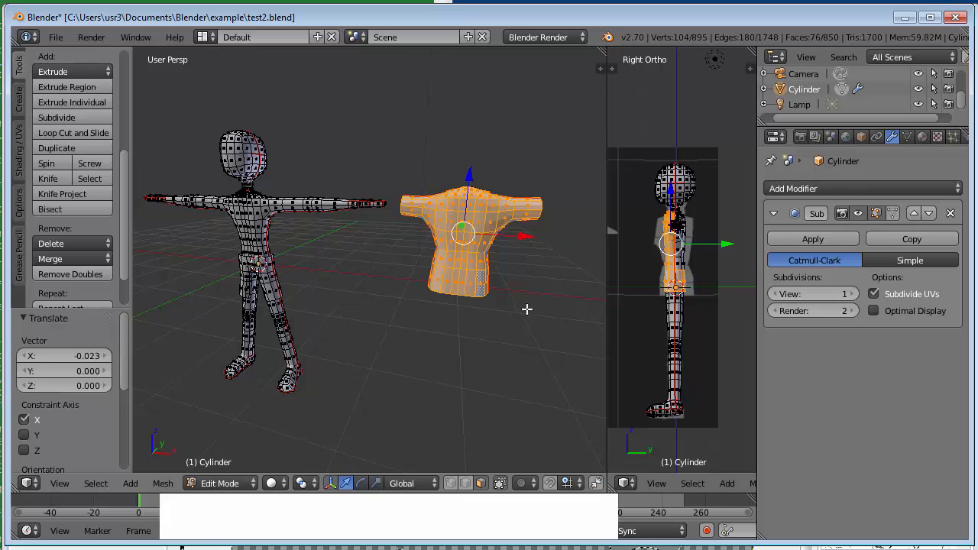
pyautogui.moveTo(520, 310)
pyautogui.mouseDown(button='middle')
pyautogui.moveTo(394, 340)
pyautogui.moveTo(513, 338)
pyautogui.moveTo(507, 303)
pyautogui.mouseUp(button='middle')
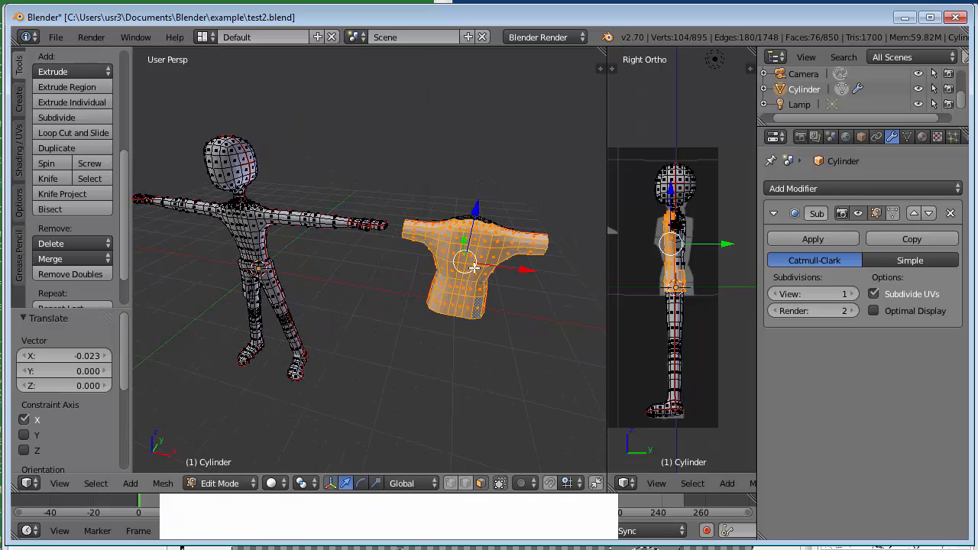
pyautogui.press('l')
pyautogui.moveTo(493, 282); pyautogui.dragTo(339, 301, button='middle')
pyautogui.press('l')
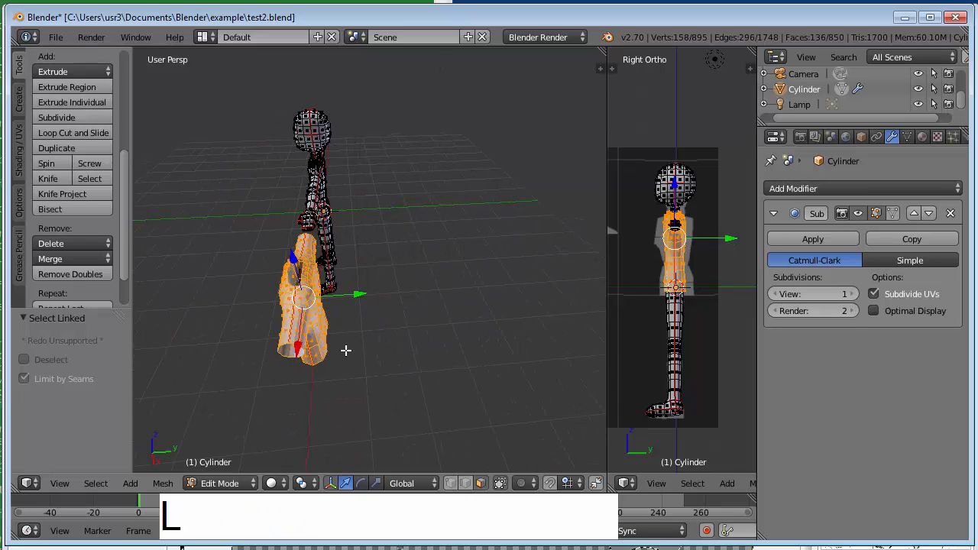
pyautogui.moveTo(346, 350); pyautogui.dragTo(497, 299, button='middle')
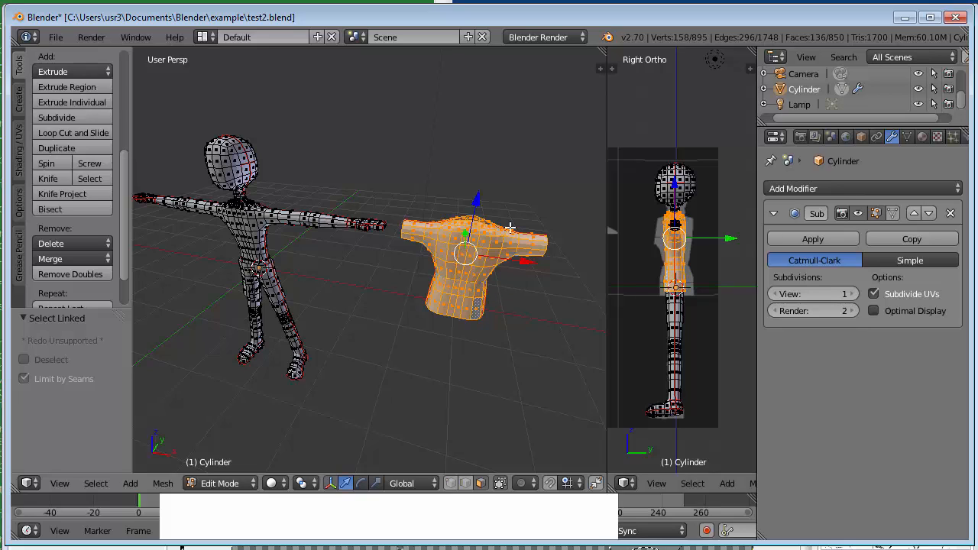
pyautogui.moveTo(524, 269); pyautogui.dragTo(307, 234)
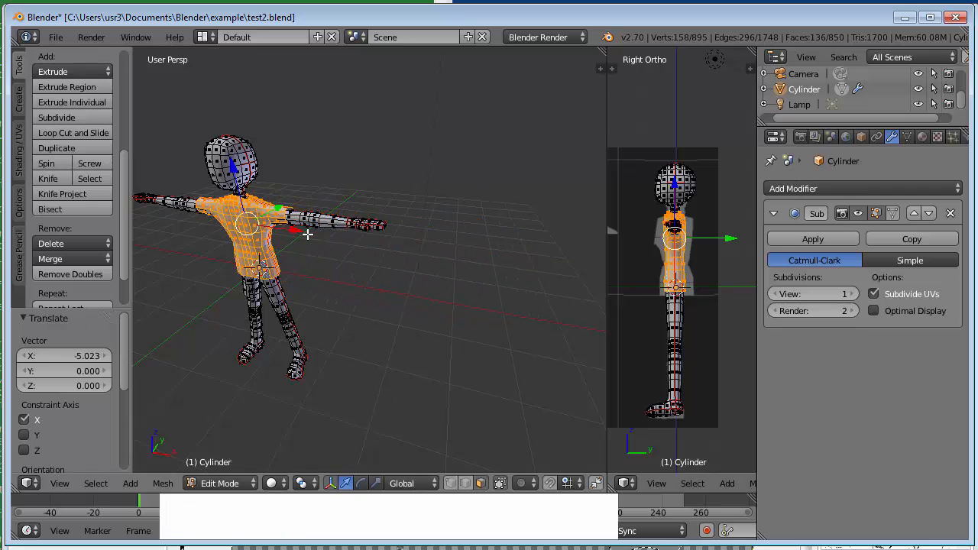
# In front view, move the shirt about -0.021 along Z, and render the scene to check the clothing
pyautogui.moveTo(362, 311); pyautogui.dragTo(373, 307, button='middle')
pyautogui.press('KP_1')
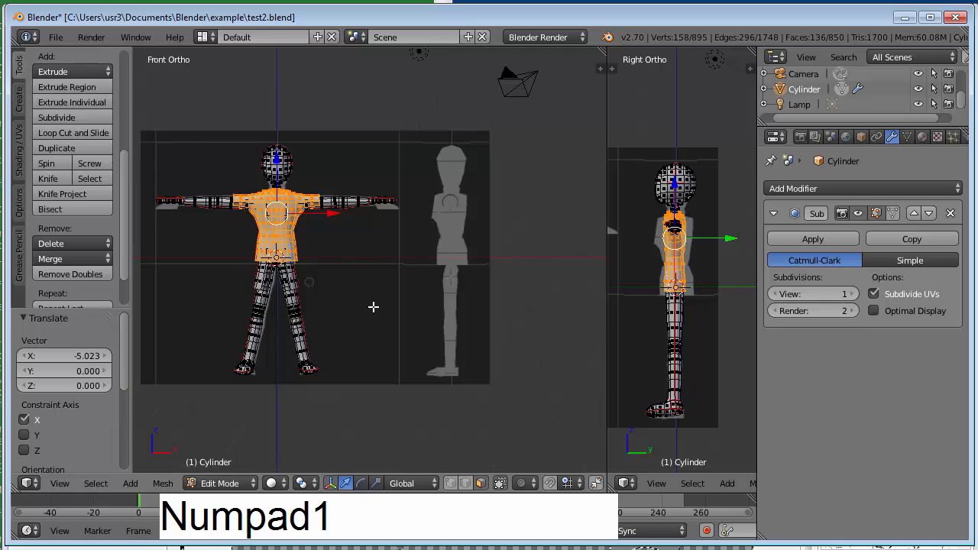
pyautogui.scroll(5, 373, 306)
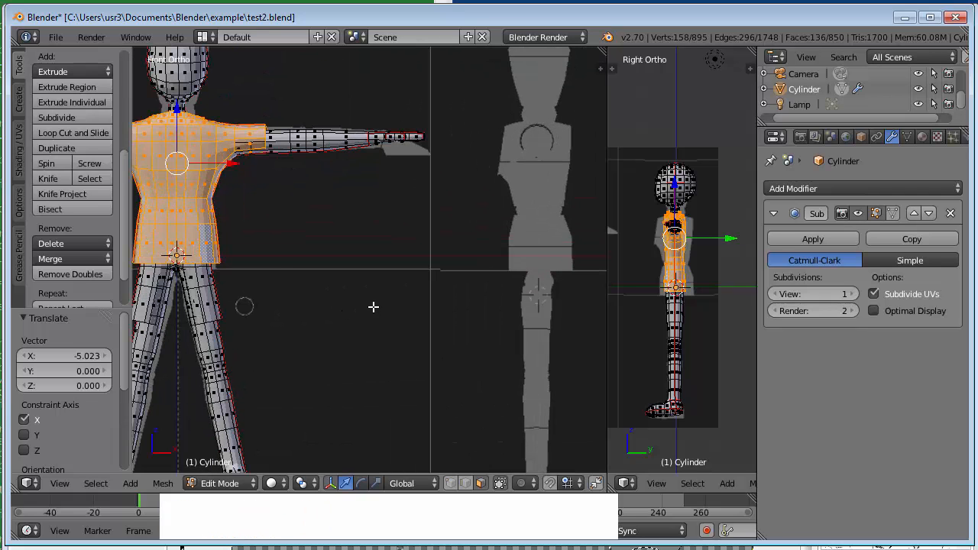
pyautogui.keyDown('shift'); pyautogui.moveTo(280, 256); pyautogui.dragTo(389, 304, button='middle'); pyautogui.keyUp('shift')
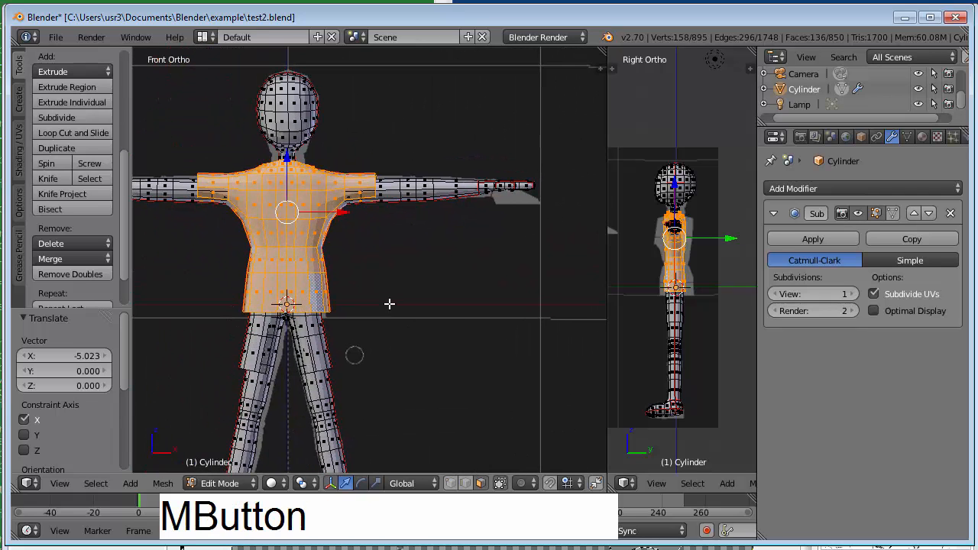
pyautogui.click(286, 153)
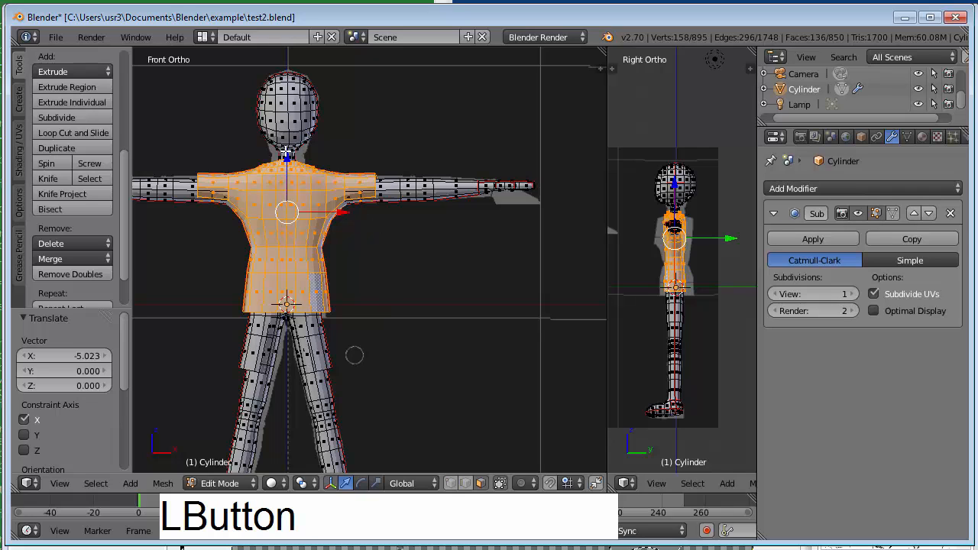
pyautogui.moveTo(286, 153); pyautogui.dragTo(282, 154)
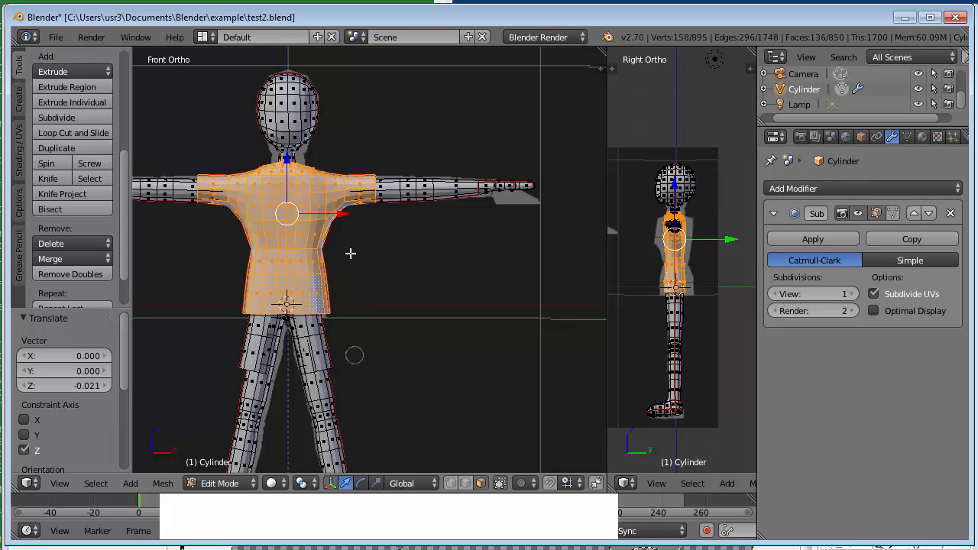
pyautogui.press('F12')
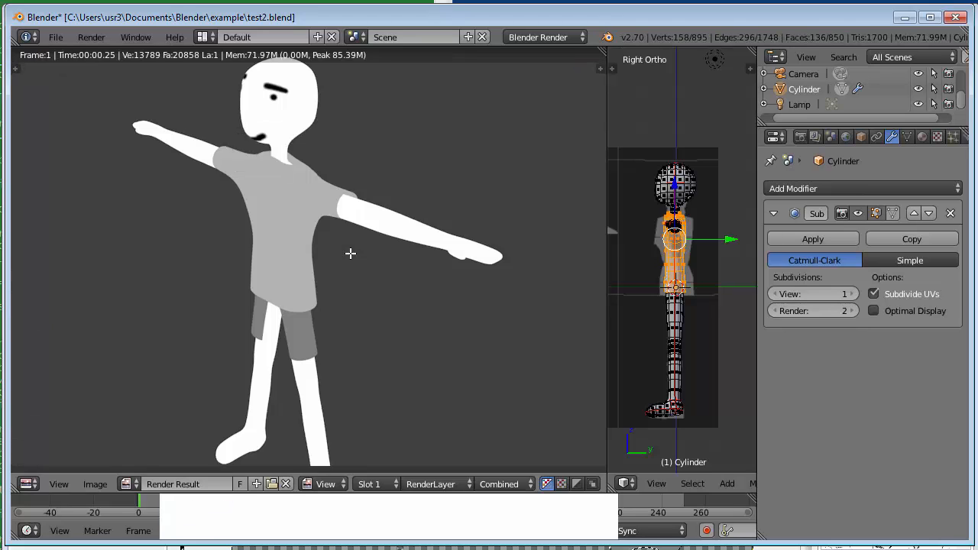
pyautogui.press('Escape')
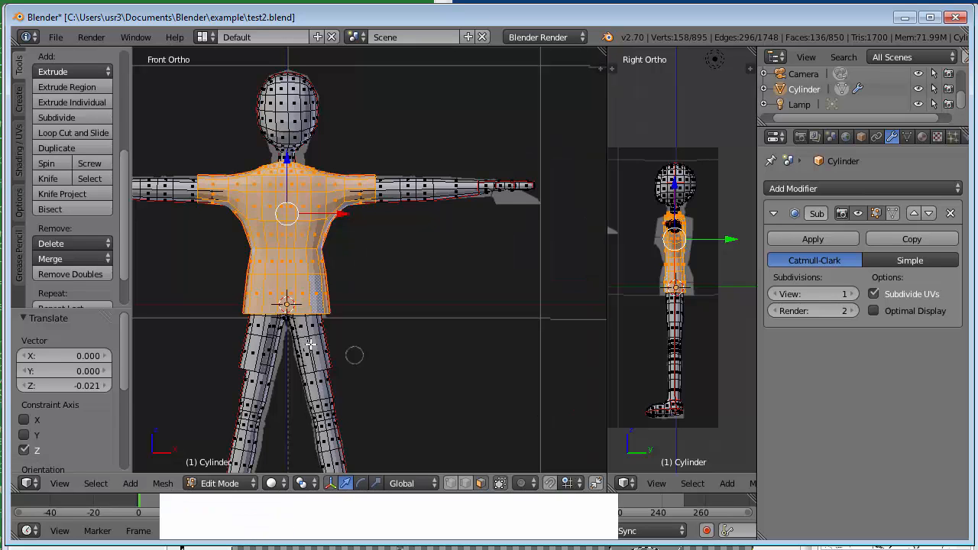
# Select only the shorts' linked faces and move them about 0.033 along X and slightly down along Z on the legs
pyautogui.press('l')
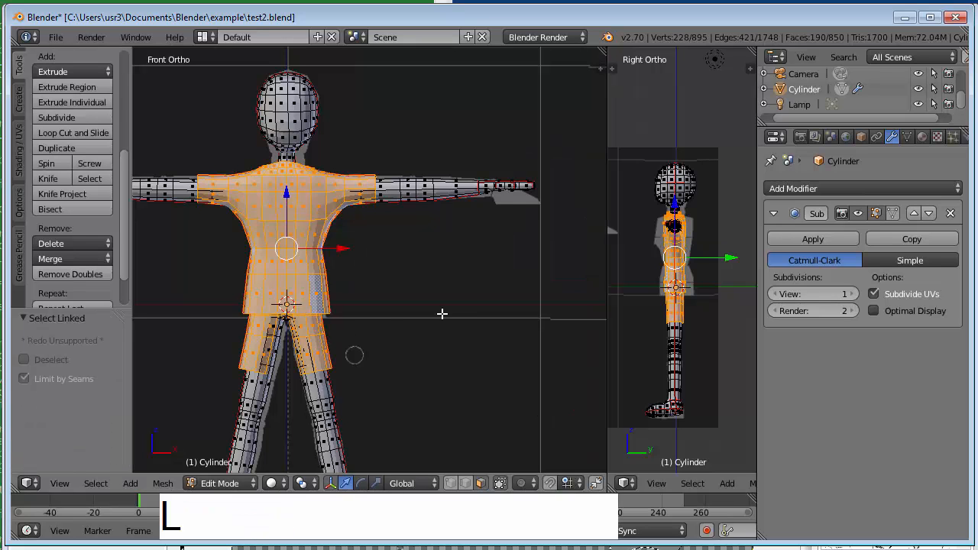
pyautogui.moveTo(442, 313); pyautogui.dragTo(452, 308, button='middle')
pyautogui.press('a')
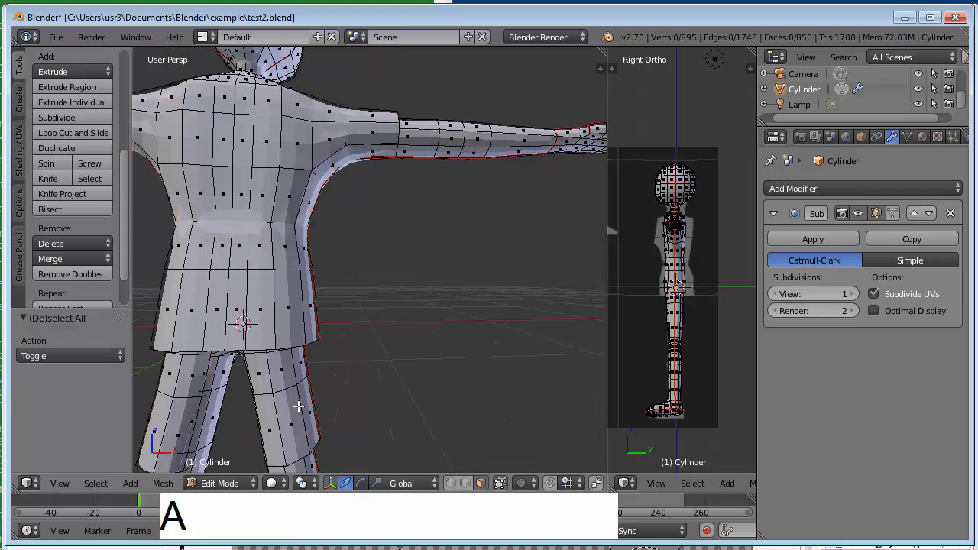
pyautogui.press('l')
pyautogui.moveTo(292, 415); pyautogui.dragTo(377, 363, button='middle')
pyautogui.scroll(5, 168, 349)
pyautogui.scroll(-1, 377, 363)
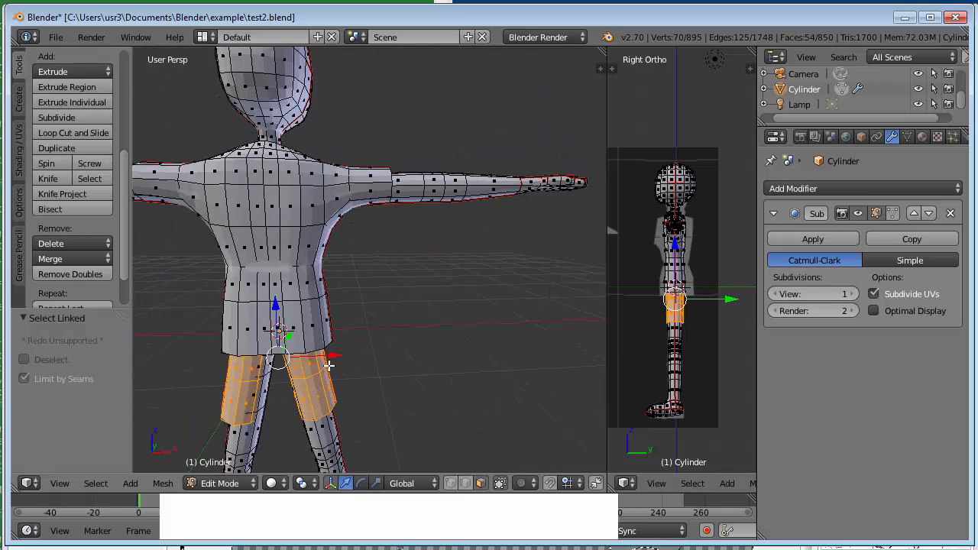
pyautogui.moveTo(333, 354); pyautogui.dragTo(335, 354)
pyautogui.moveTo(390, 358); pyautogui.dragTo(403, 340, button='middle')
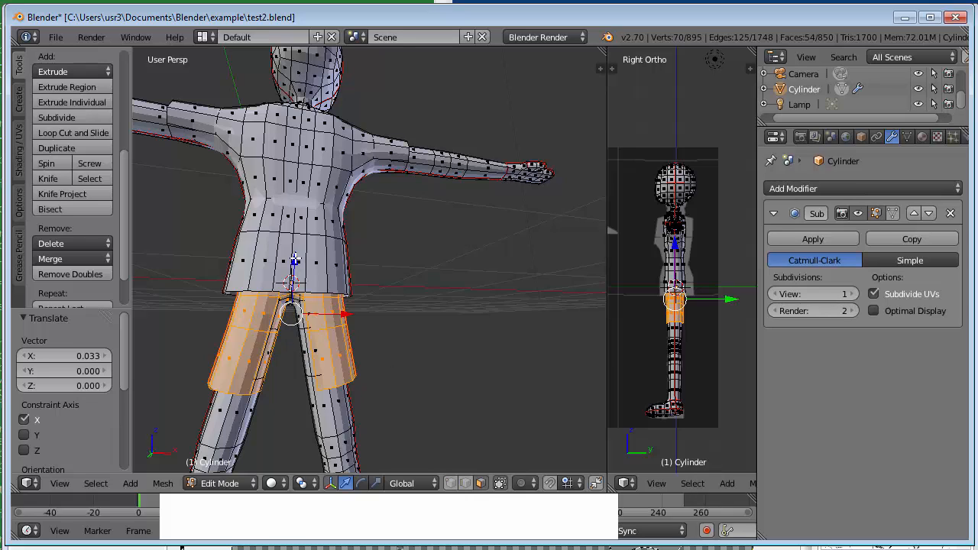
pyautogui.moveTo(295, 261); pyautogui.dragTo(293, 265)
pyautogui.press('a')
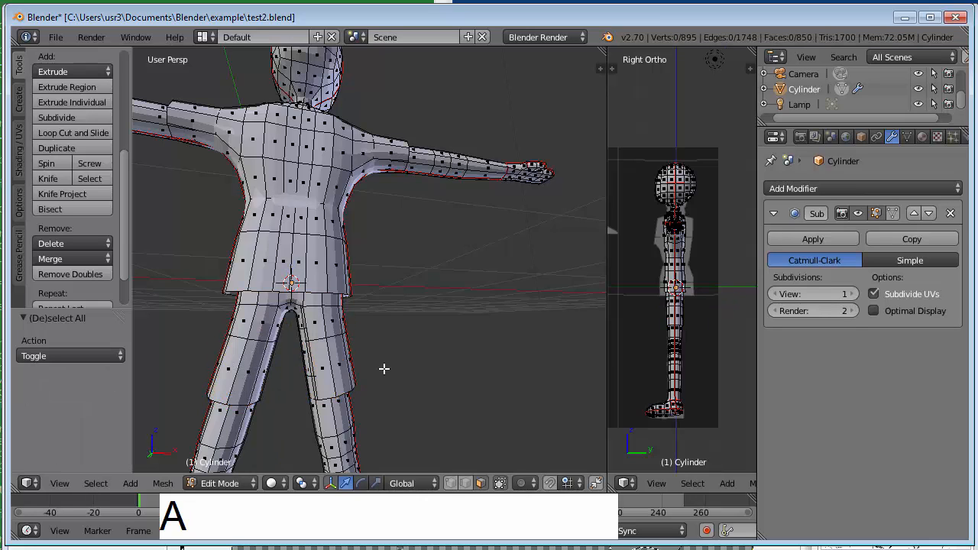
# Select the lower face loop of the shorts' leg on the +X side and, in Normal orientation, move it inward about 0.036 along its normal
pyautogui.press('alt')
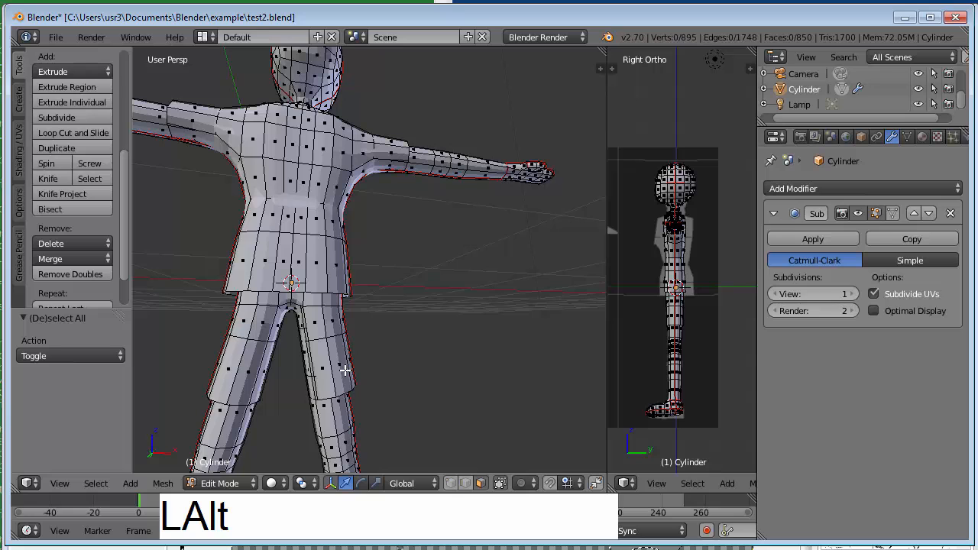
pyautogui.keyDown('alt'); pyautogui.rightClick(345, 370); pyautogui.keyUp('alt')
pyautogui.moveTo(439, 335); pyautogui.dragTo(372, 402, button='middle')
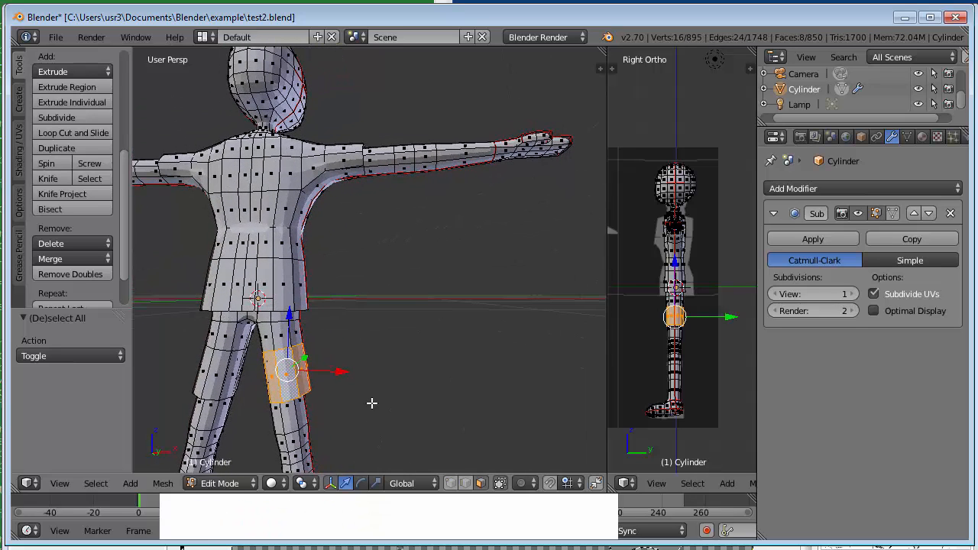
pyautogui.click(406, 482)
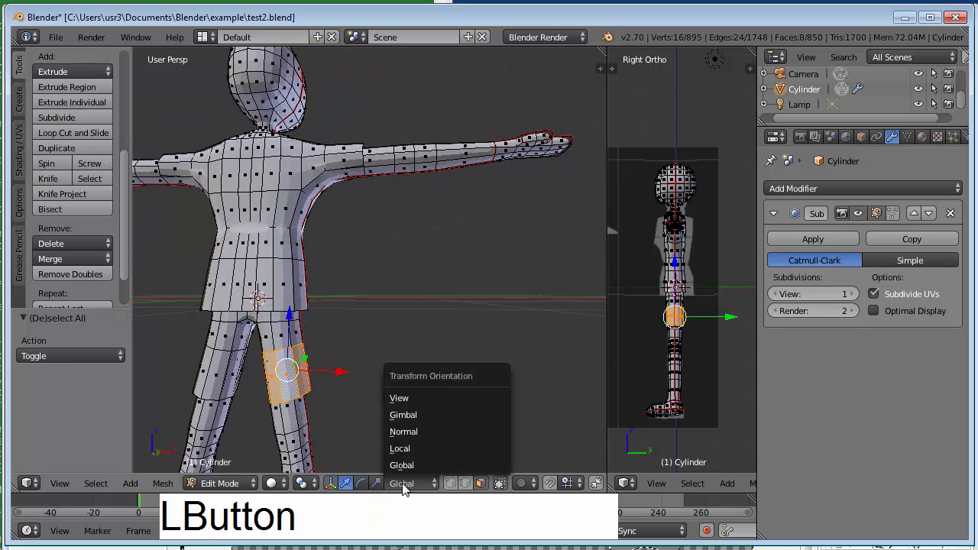
pyautogui.click(426, 433)
pyautogui.moveTo(356, 343); pyautogui.dragTo(380, 393, button='middle')
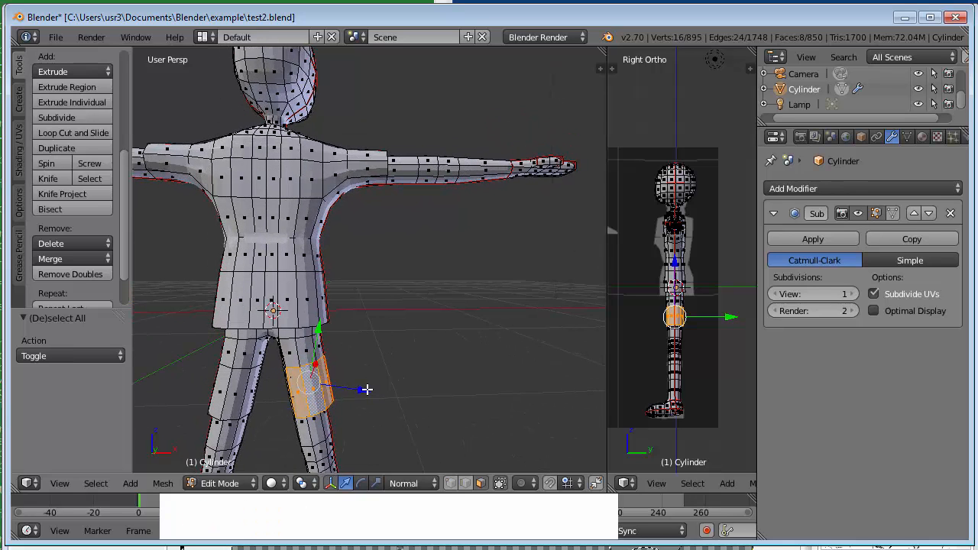
pyautogui.moveTo(367, 390); pyautogui.dragTo(364, 390)
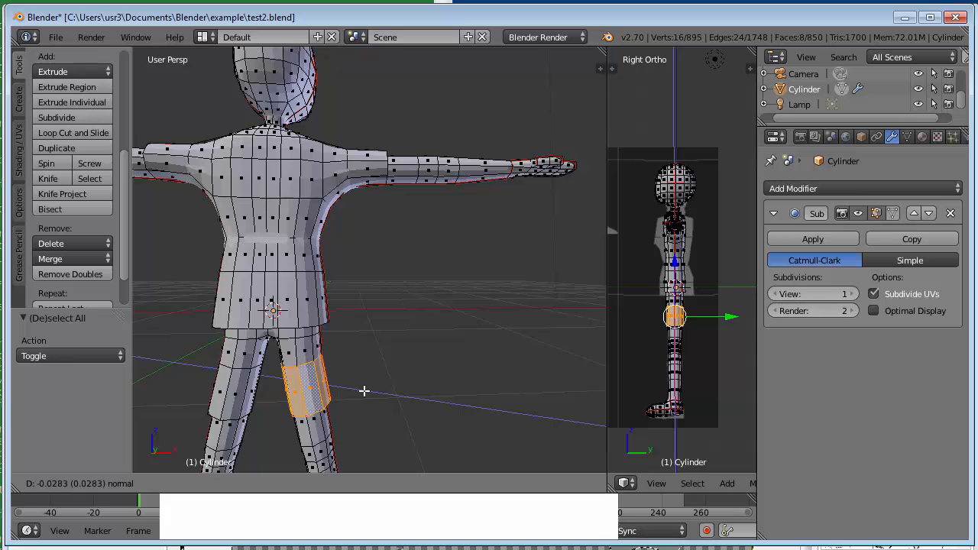
pyautogui.click(363, 390)
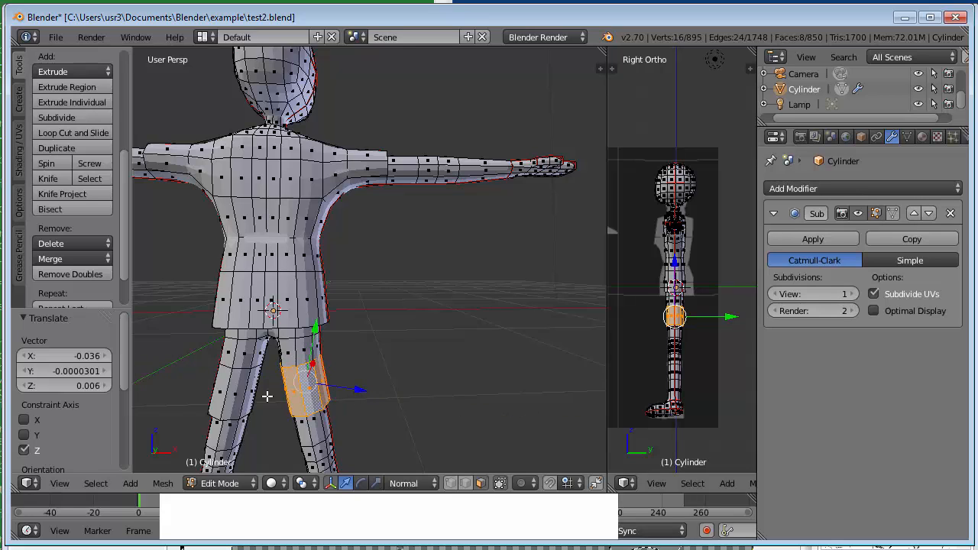
# Move the lower face loop of the opposite shorts leg inward about 0.031 along its normal, and render the scene to check the clothing
pyautogui.rightClick(218, 391)
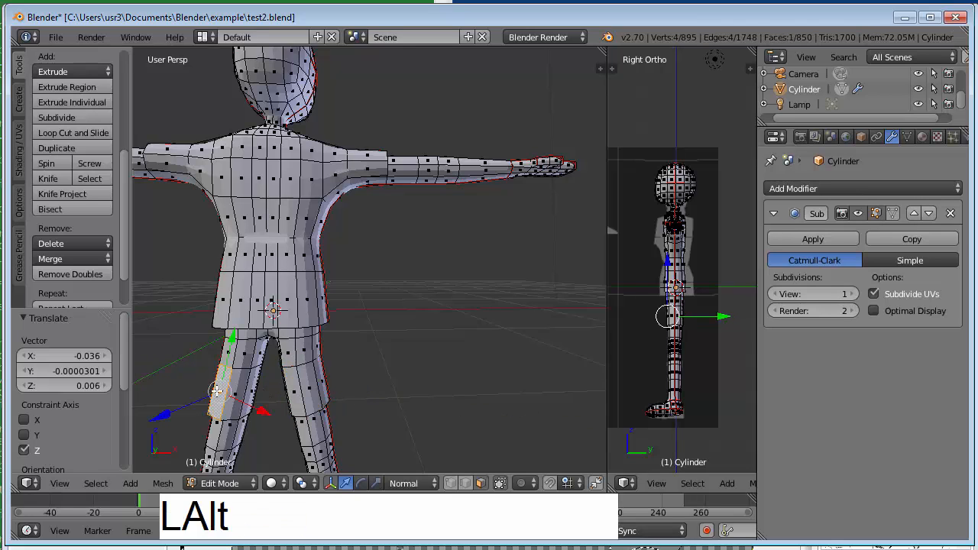
pyautogui.keyDown('alt'); pyautogui.rightClick(218, 390); pyautogui.keyUp('alt')
pyautogui.moveTo(194, 394); pyautogui.dragTo(282, 407)
pyautogui.moveTo(401, 403)
pyautogui.mouseDown(button='middle')
pyautogui.moveTo(424, 356)
pyautogui.moveTo(435, 365)
pyautogui.moveTo(392, 395)
pyautogui.mouseUp(button='middle')
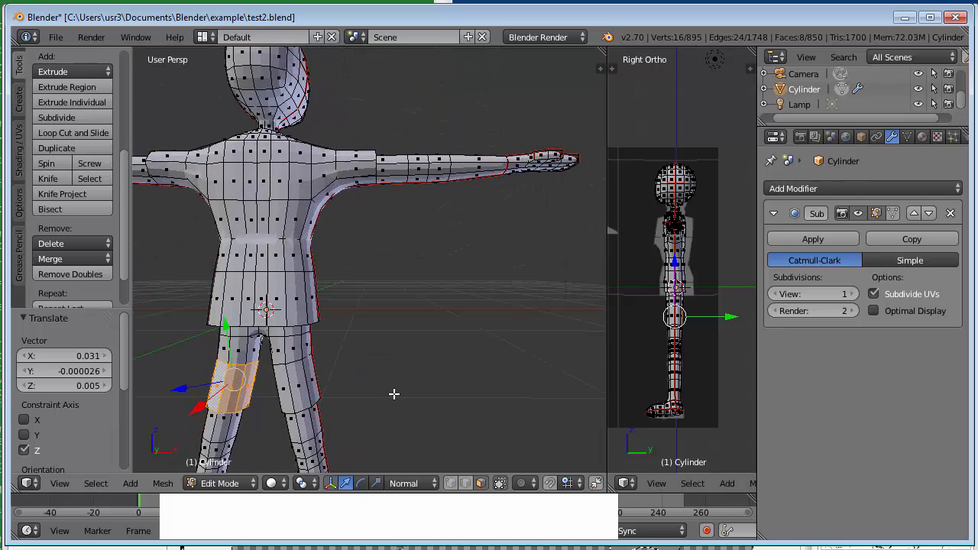
pyautogui.press('F12')
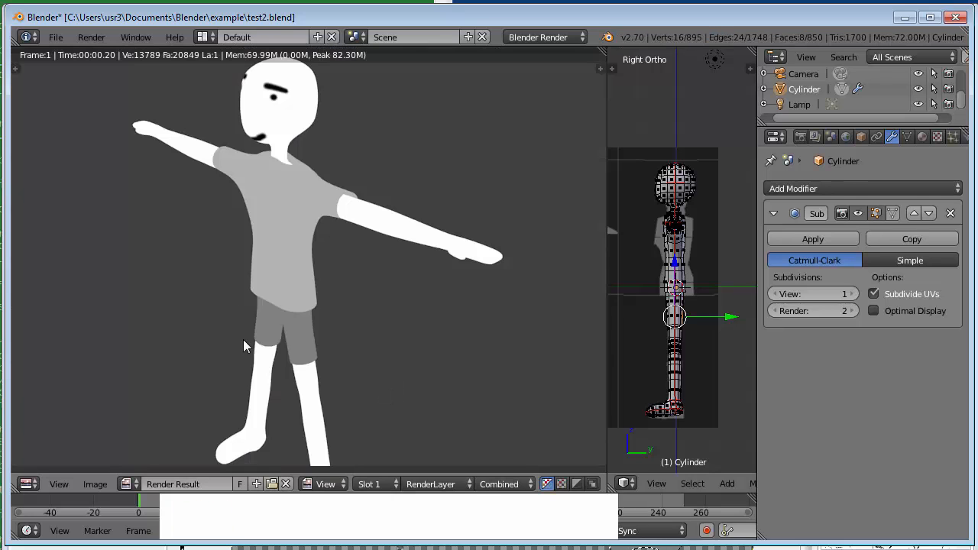
pyautogui.press('Escape')
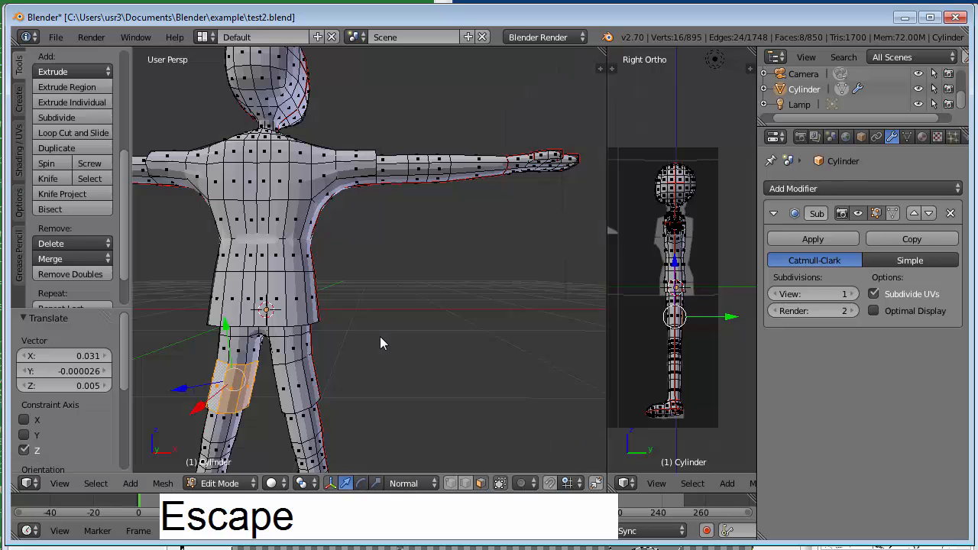
# Deselect all of the character's faces and switch from Edit Mode to Object Mode
pyautogui.press('a')
pyautogui.scroll(-5, 411, 362)
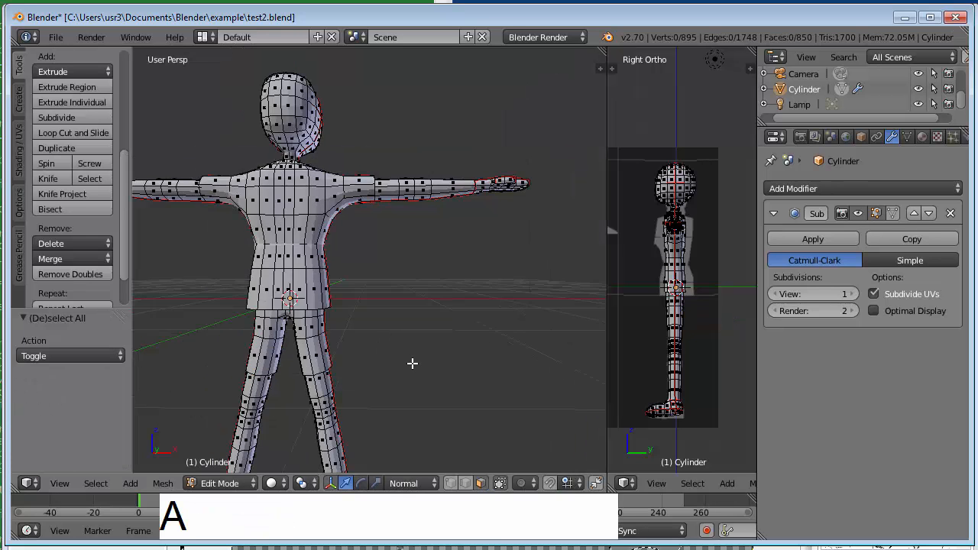
pyautogui.moveTo(398, 299)
pyautogui.mouseDown(button='middle')
pyautogui.moveTo(418, 306)
pyautogui.moveTo(413, 319)
pyautogui.mouseUp(button='middle')
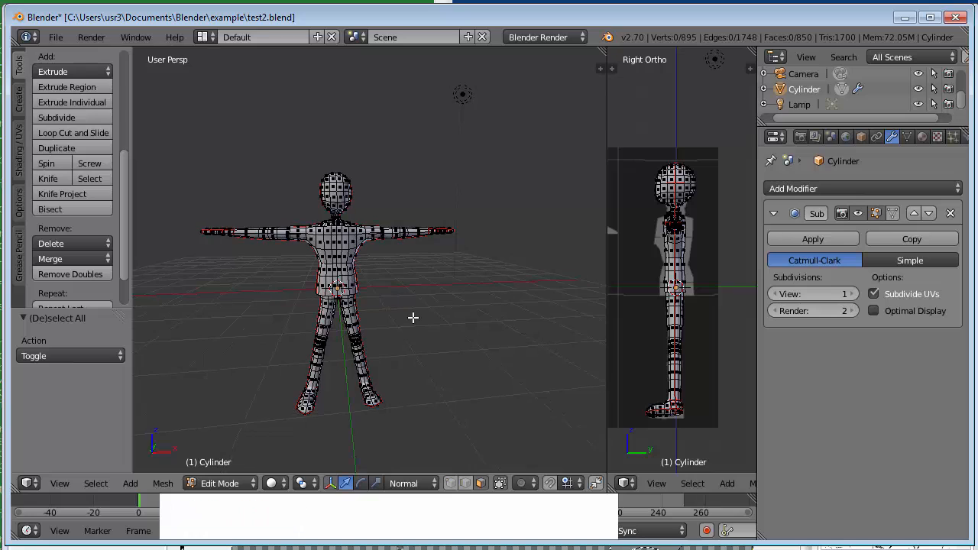
pyautogui.press('z')
pyautogui.press('z')
pyautogui.press('Tab')
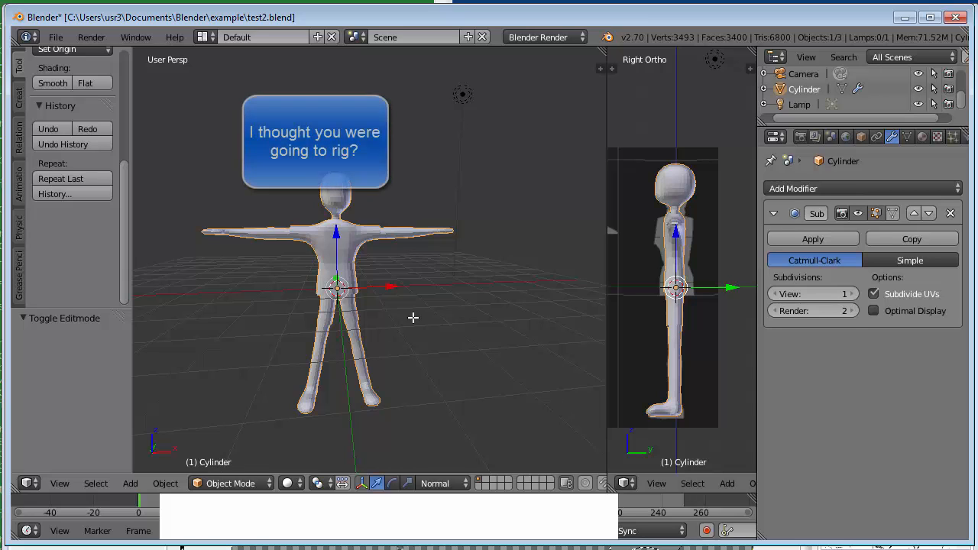
# In top view, select the camera and, in Global orientation, move it about -7.306 along X to line up with the character
pyautogui.press('KP_7')
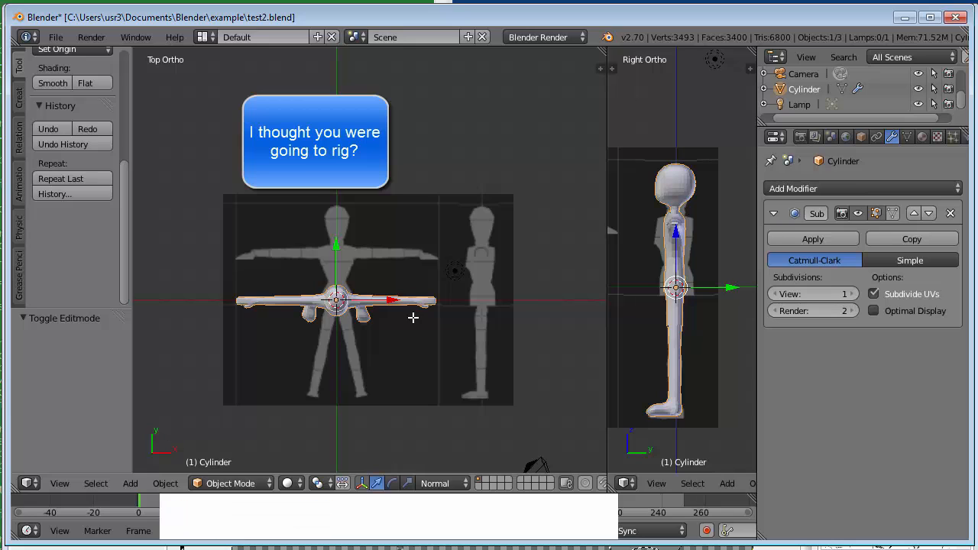
pyautogui.scroll(-5, 413, 317)
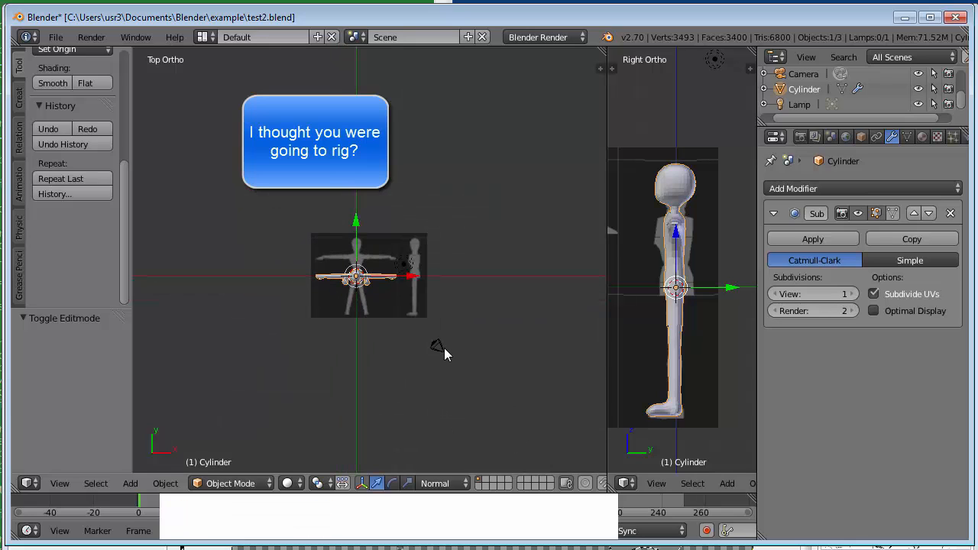
pyautogui.rightClick(441, 349)
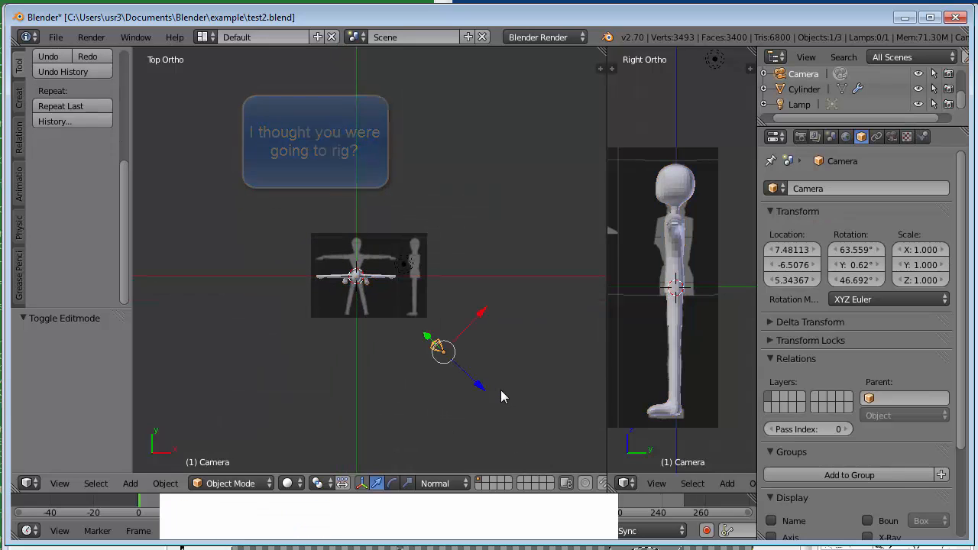
pyautogui.click(445, 486)
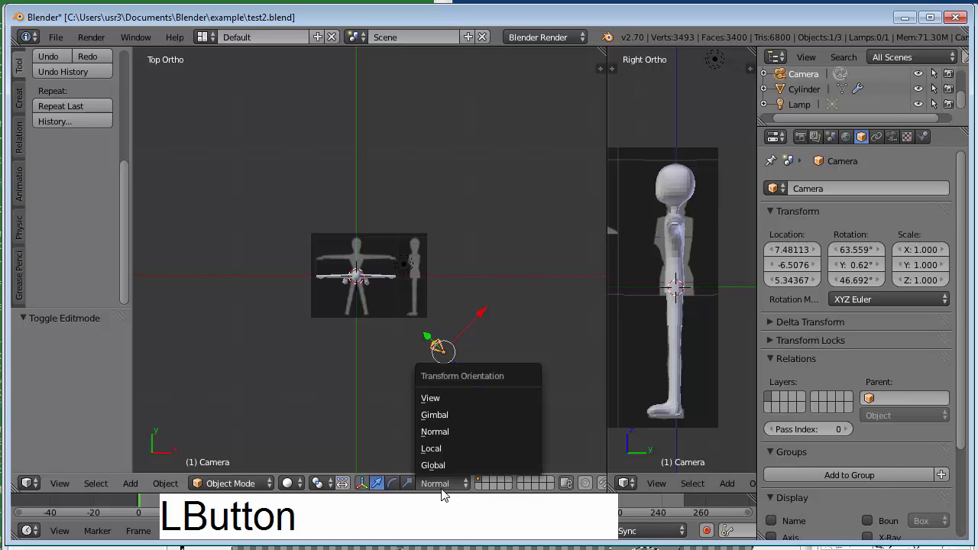
pyautogui.click(434, 465)
pyautogui.moveTo(497, 357); pyautogui.dragTo(410, 357)
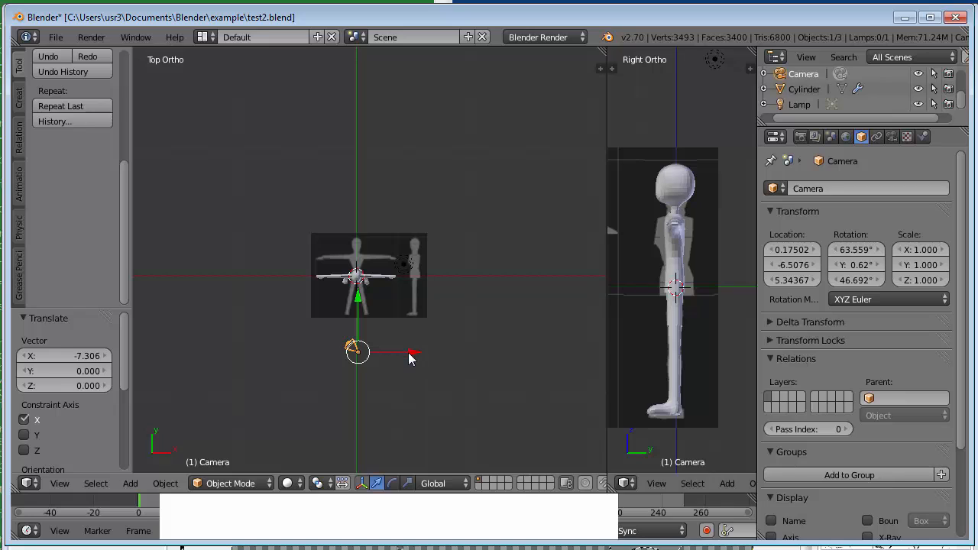
pyautogui.moveTo(411, 356); pyautogui.dragTo(409, 354)
# Set the camera's rotation to 90° on X and 0° on Y in its transform properties
pyautogui.press('n')
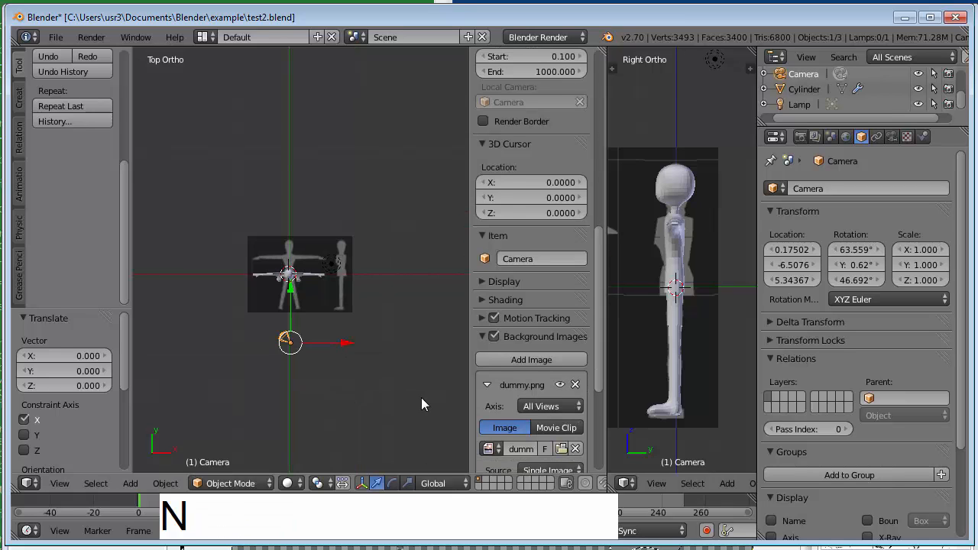
pyautogui.moveTo(597, 272)
pyautogui.mouseDown()
pyautogui.moveTo(609, 219)
pyautogui.moveTo(607, 83)
pyautogui.mouseUp()
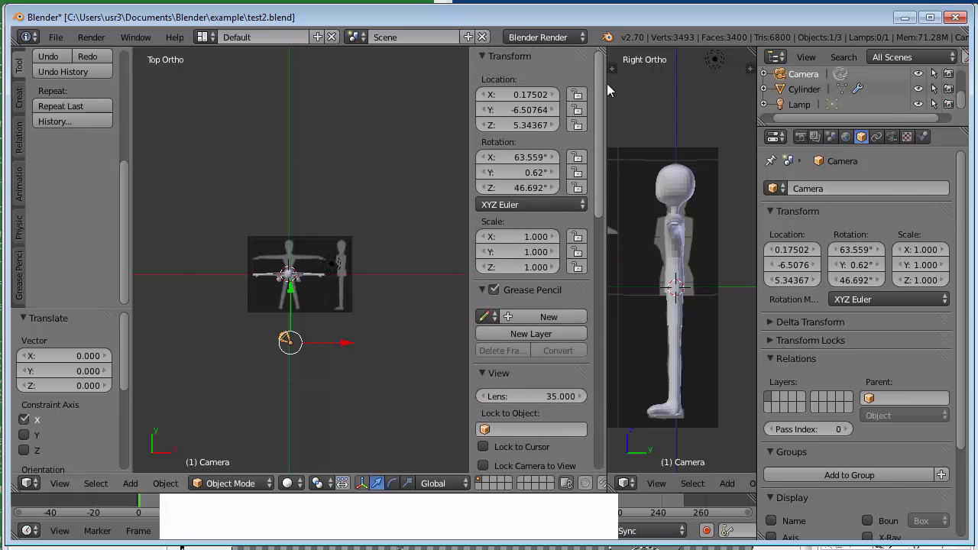
pyautogui.click(519, 155)
pyautogui.write('90')
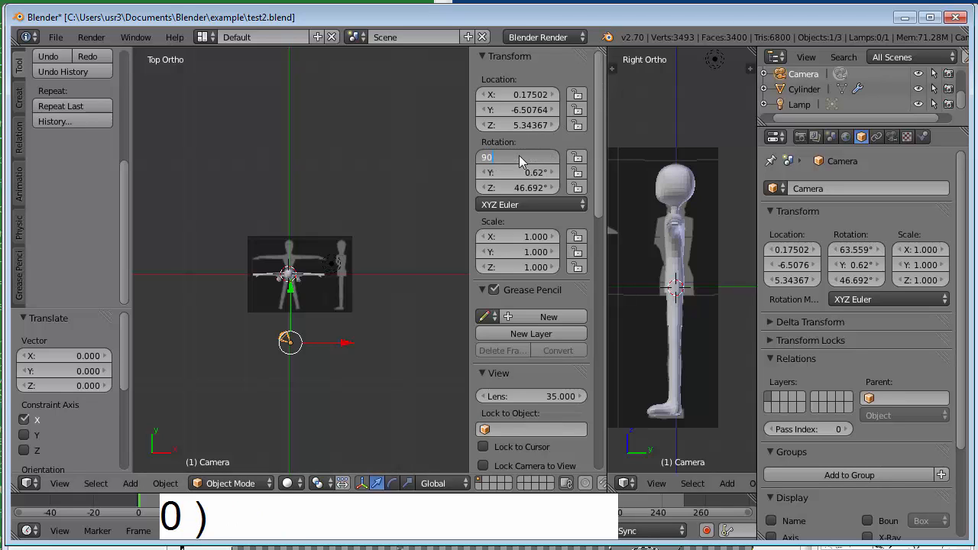
pyautogui.press('Return')
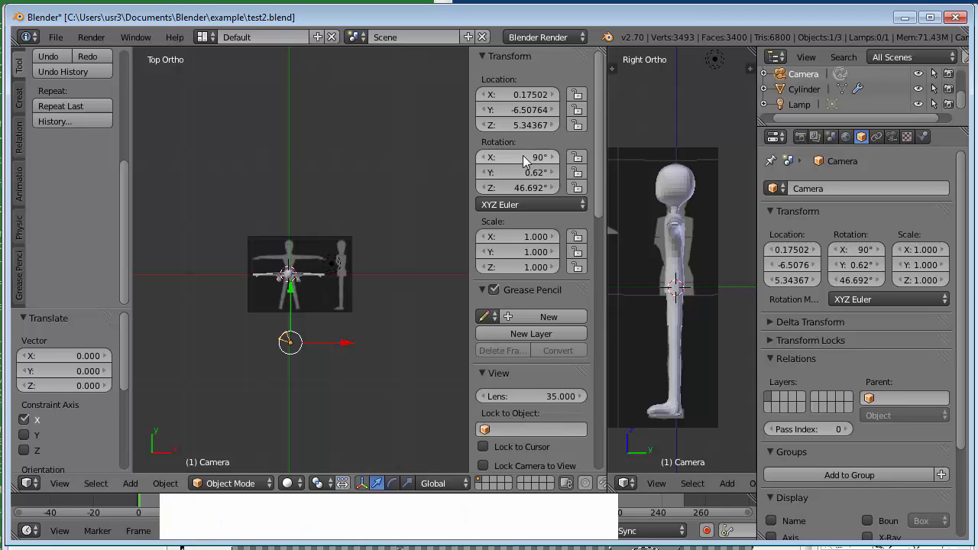
pyautogui.click(523, 156)
pyautogui.click(505, 187)
pyautogui.click(528, 173)
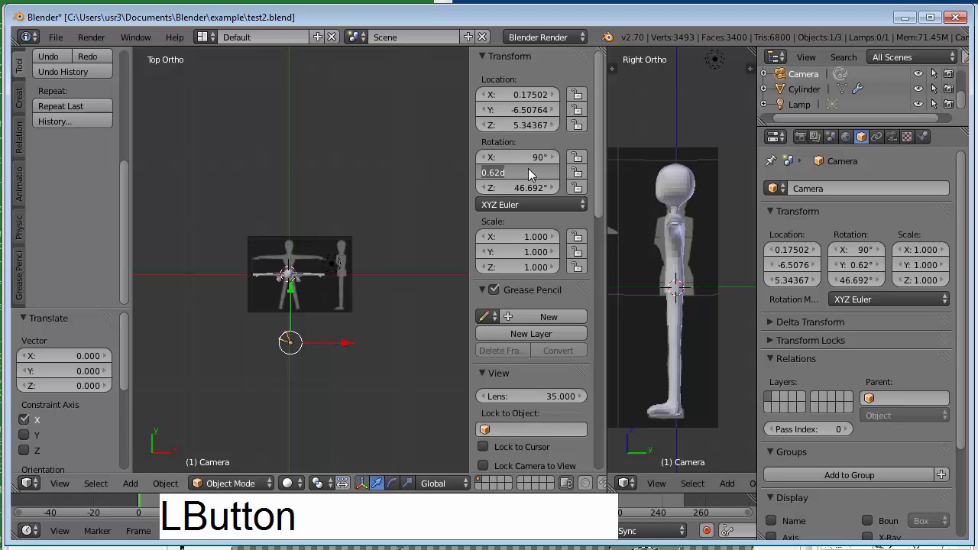
pyautogui.write('0')
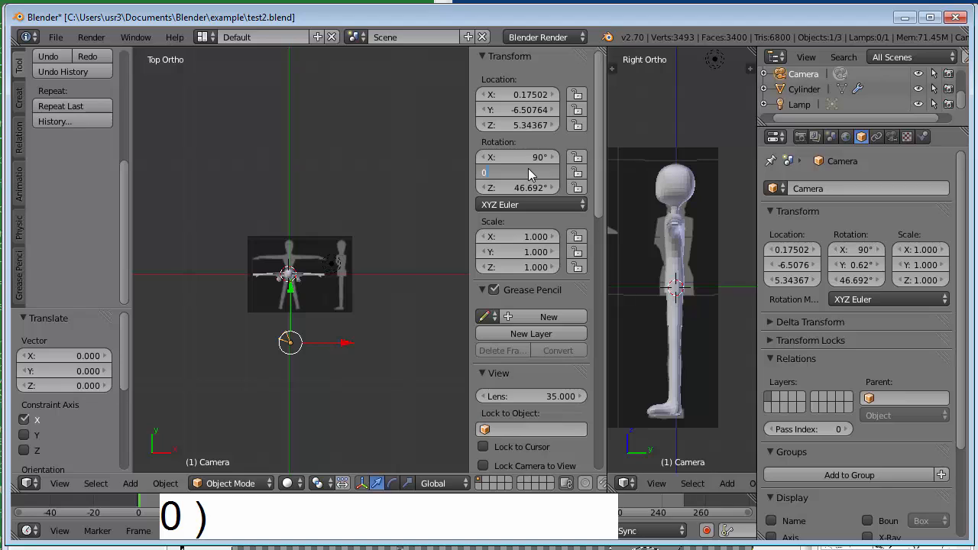
pyautogui.press('Return')
# Try a Z rotation of 90° for the camera
pyautogui.click(534, 188)
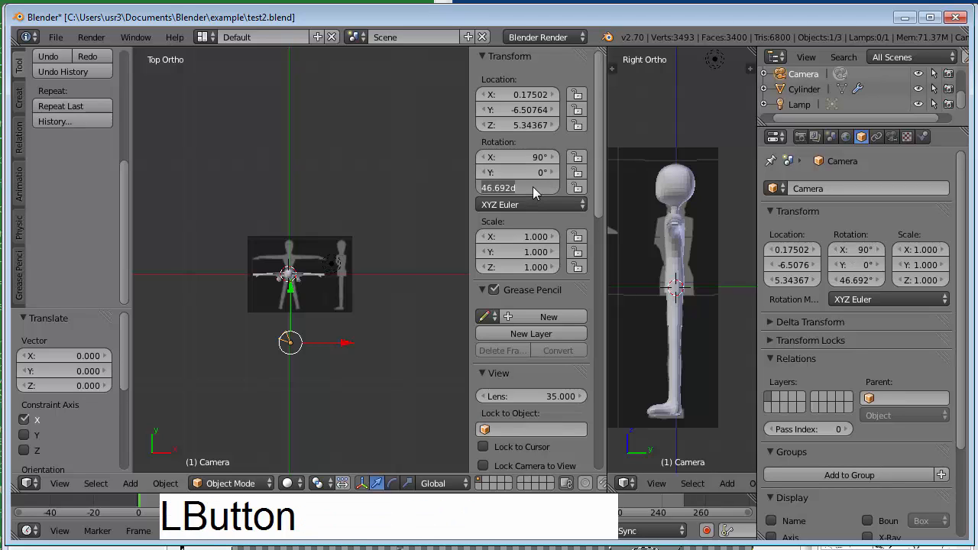
pyautogui.write('90')
pyautogui.press('Return')
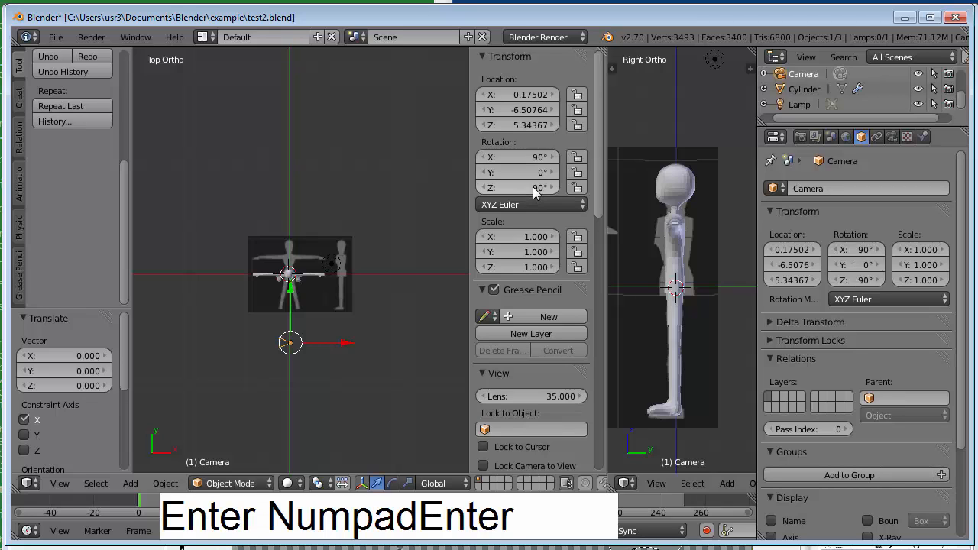
# Set the camera's Z rotation to 0° and look at the character through the camera
pyautogui.click(533, 187)
pyautogui.write('0')
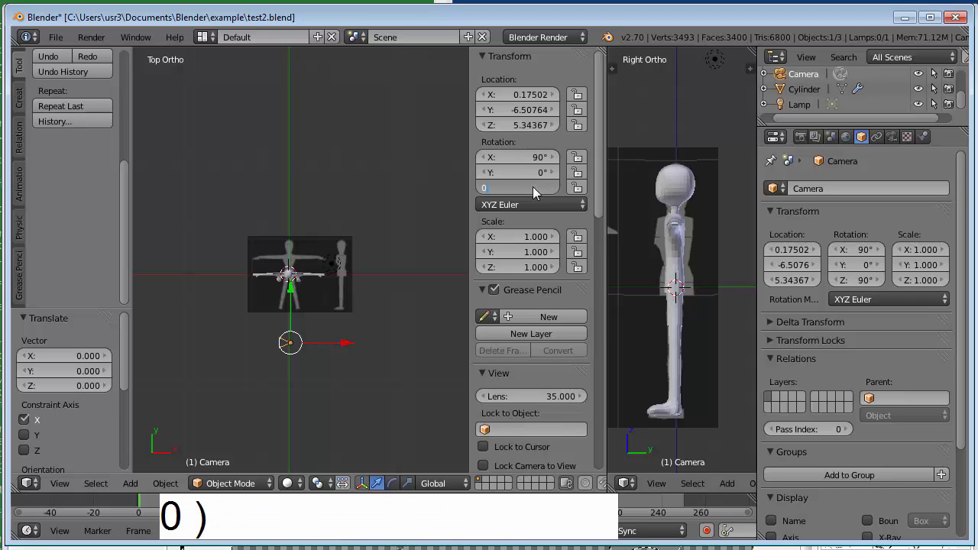
pyautogui.press('Return')
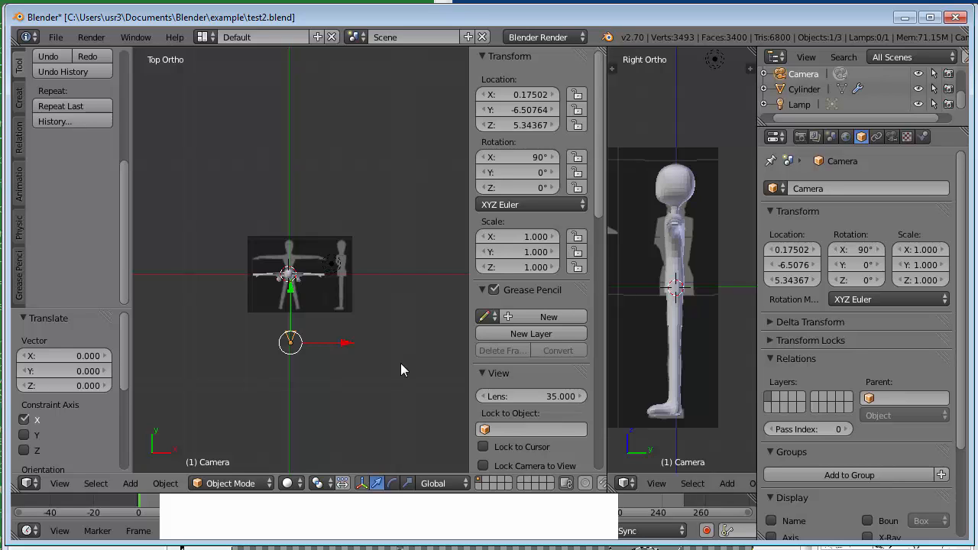
pyautogui.press('n')
pyautogui.press('KP_0')
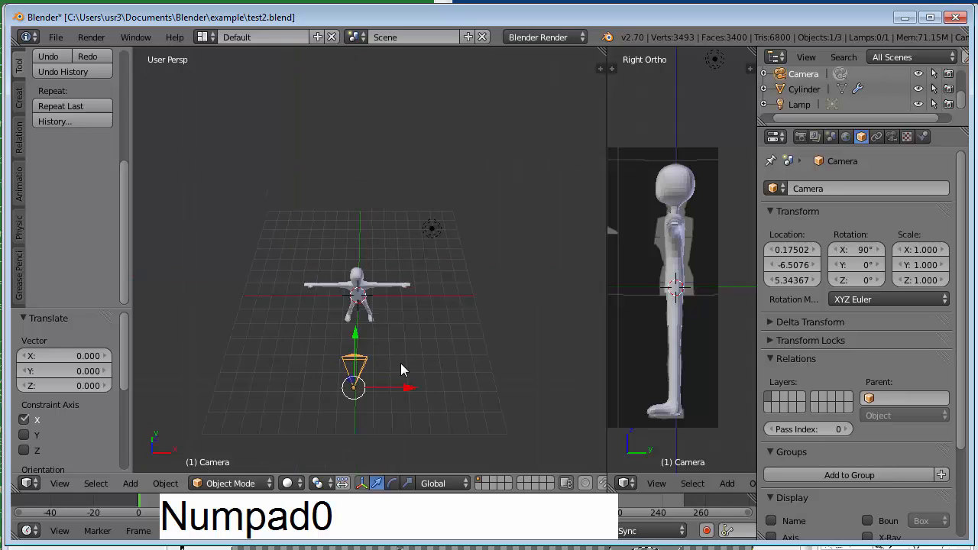
pyautogui.scroll(-3, 401, 365)
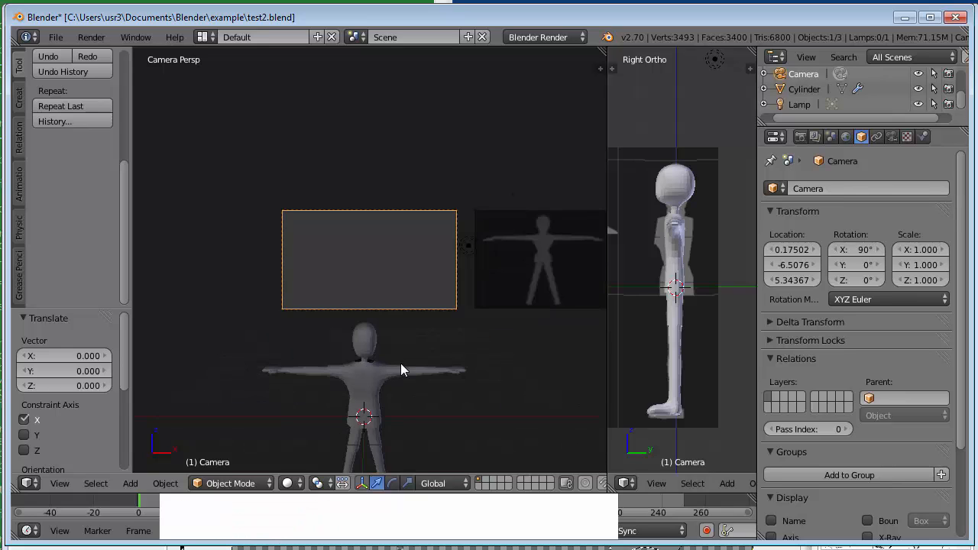
# Set the render resolution to 640 px wide by 640 px high in the render dimensions
pyautogui.click(801, 136)
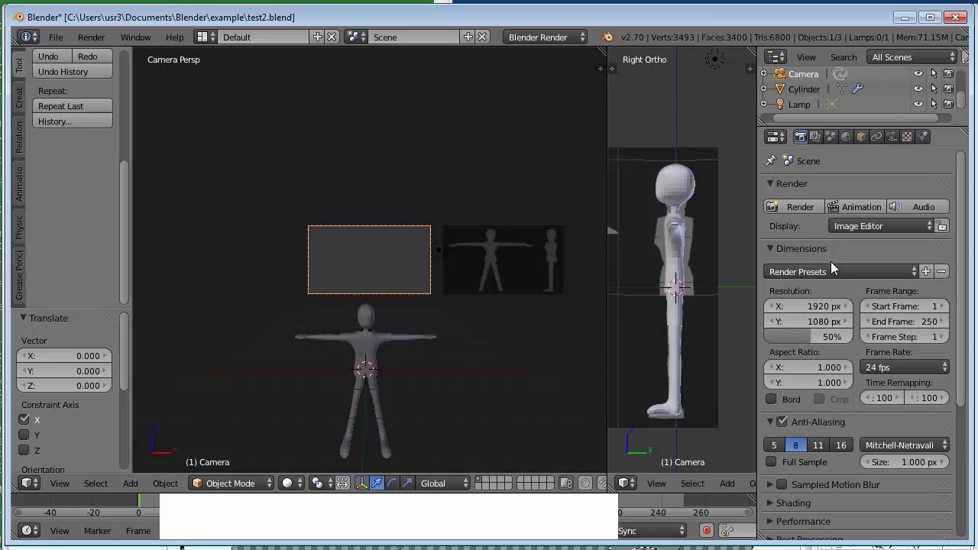
pyautogui.click(817, 306)
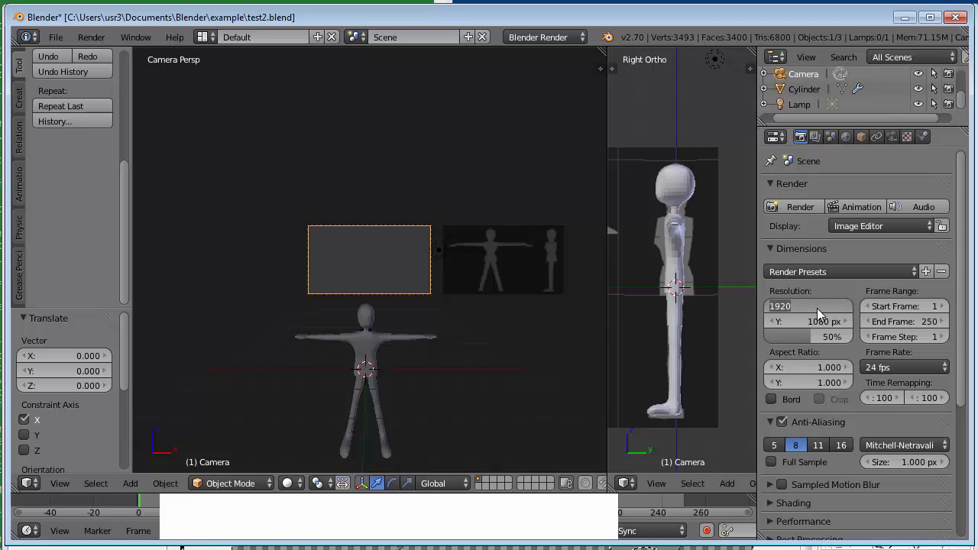
pyautogui.write('640')
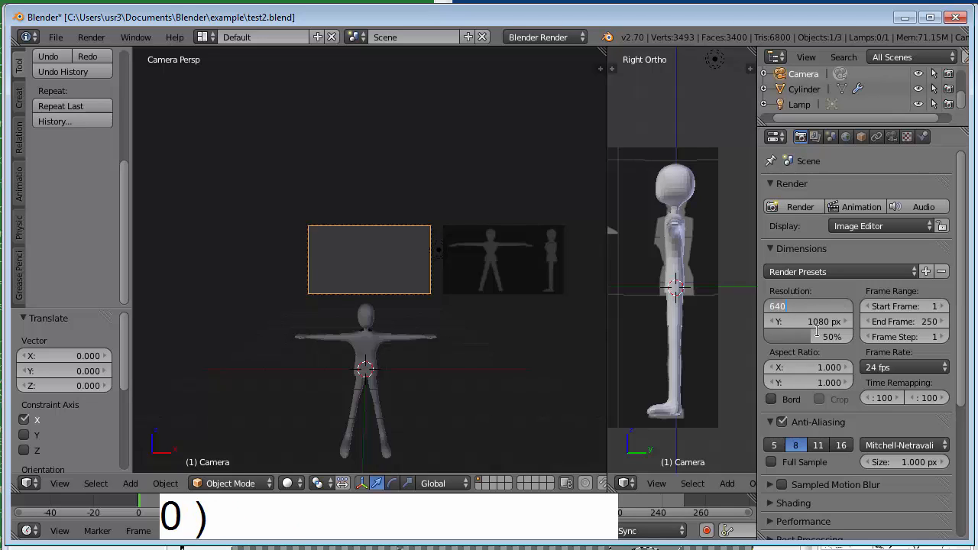
pyautogui.click(828, 327)
pyautogui.click(828, 327)
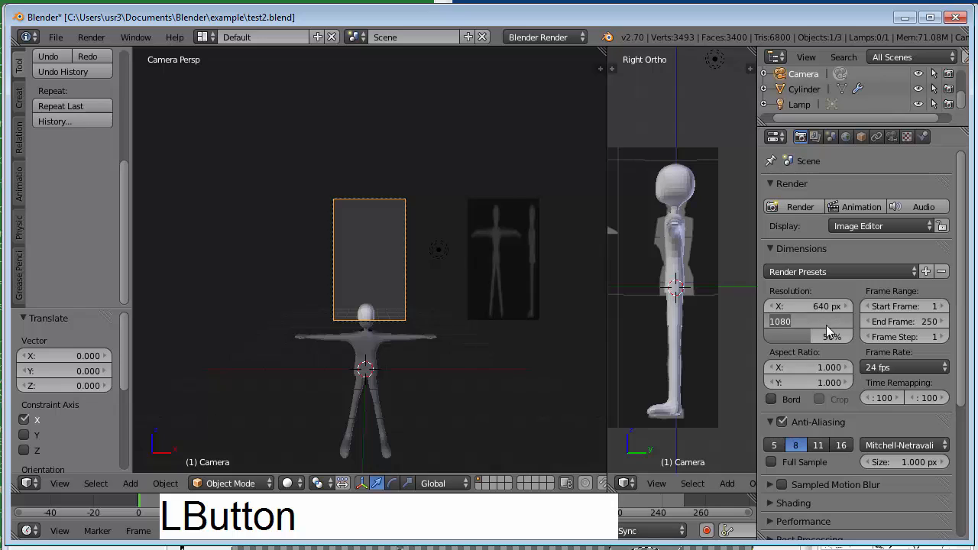
pyautogui.write('64')
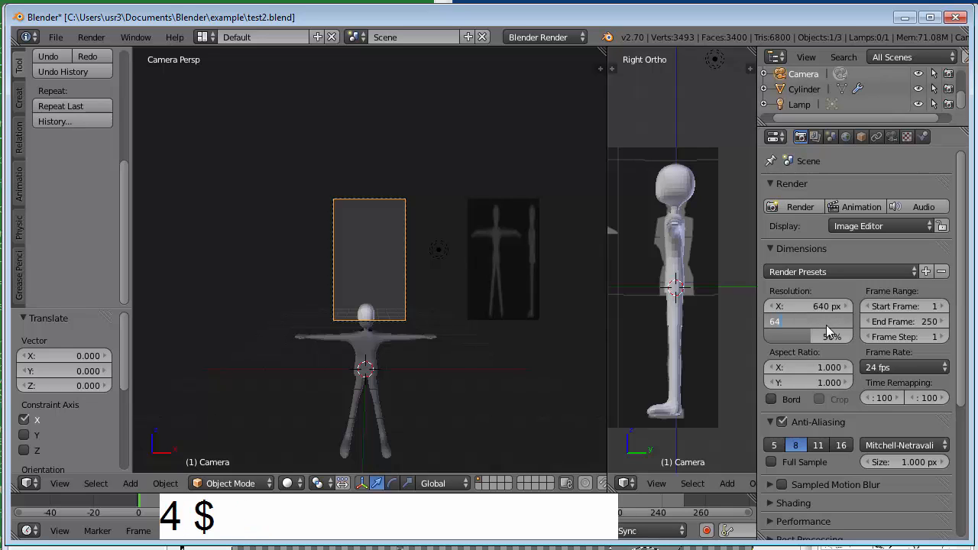
pyautogui.write('0')
pyautogui.press('KP_Enter')
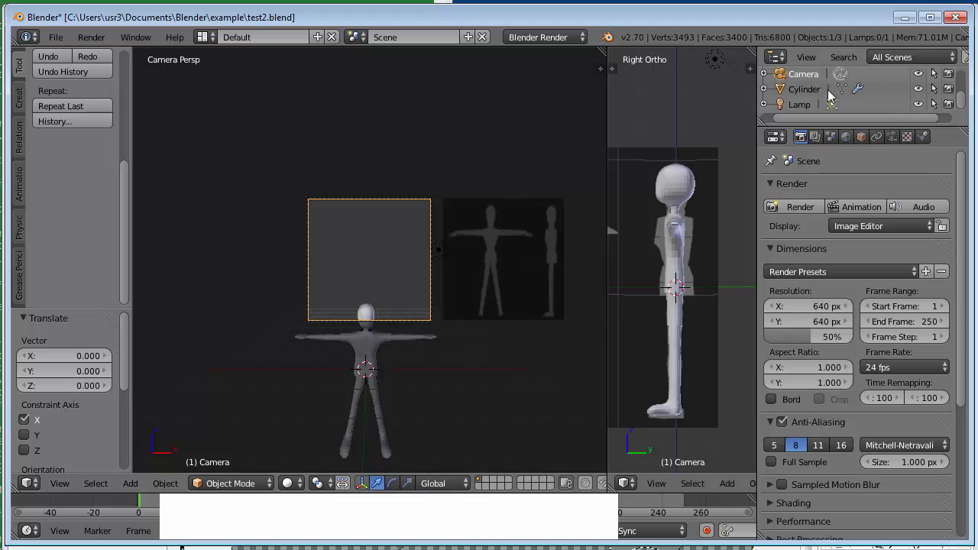
# Move the camera about -5.290 along global Z and -3.701 along global Y to frame the whole character
pyautogui.click(782, 75)
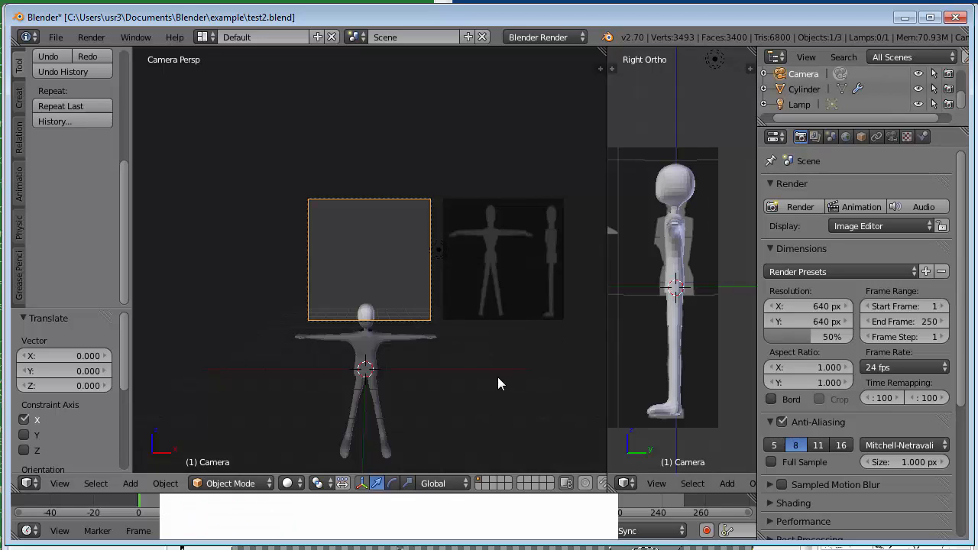
pyautogui.press('g')
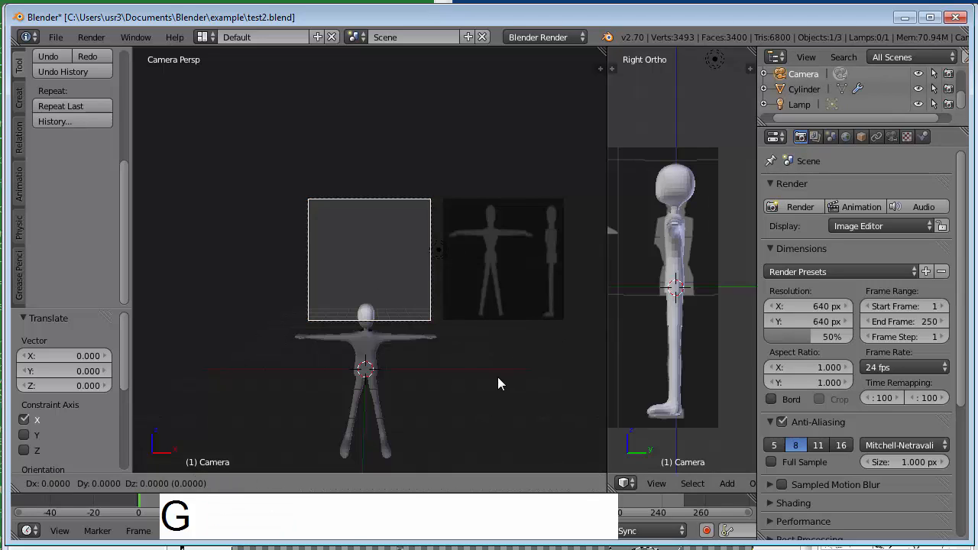
pyautogui.press('z')
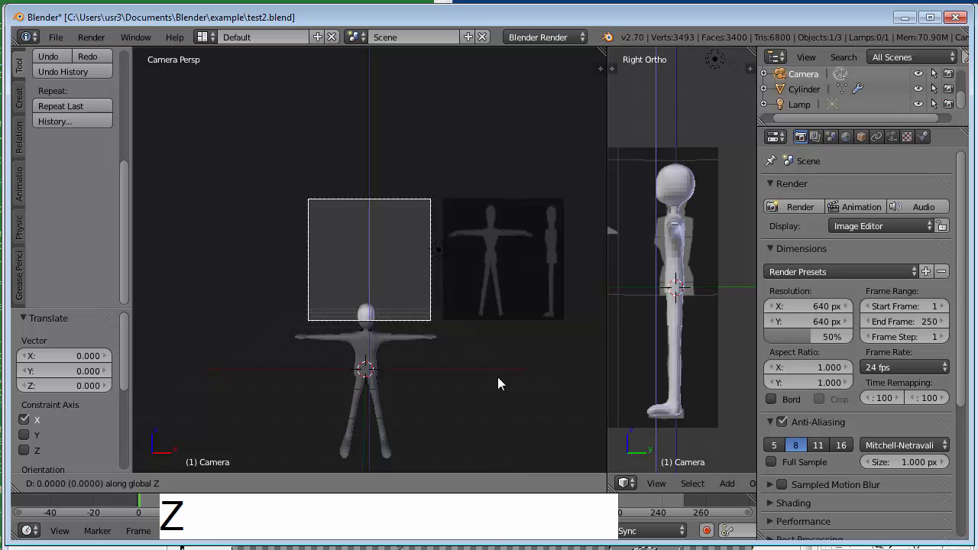
pyautogui.click(480, 72)
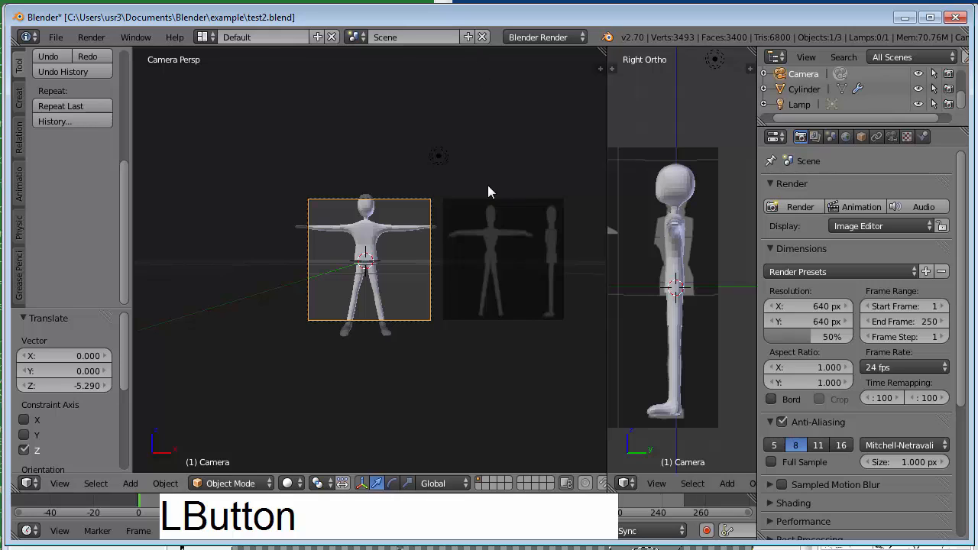
pyautogui.press('g')
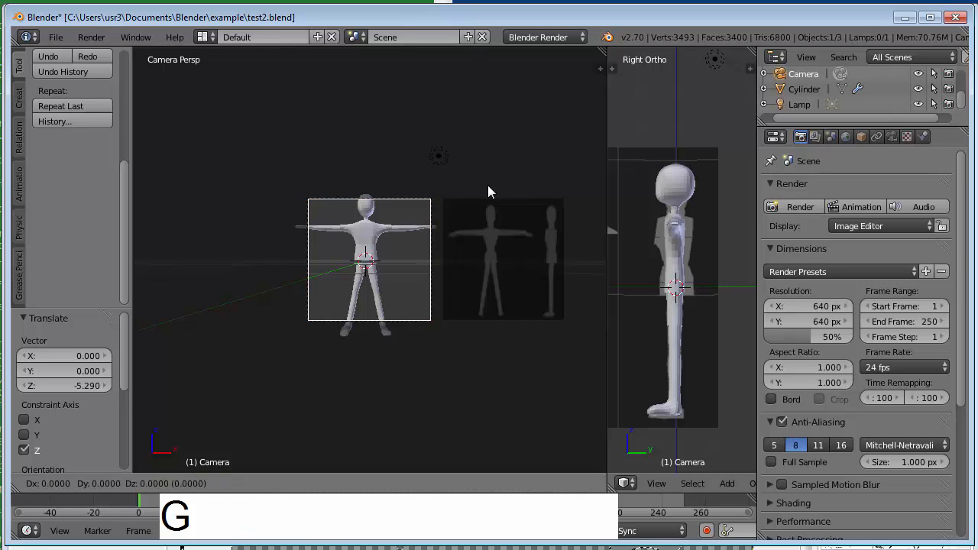
pyautogui.press('y')
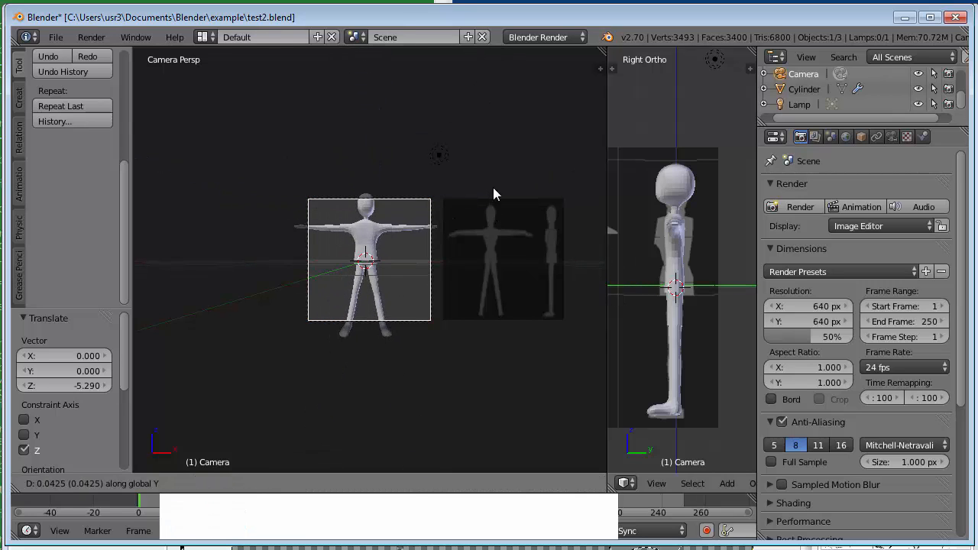
pyautogui.click(493, 164)
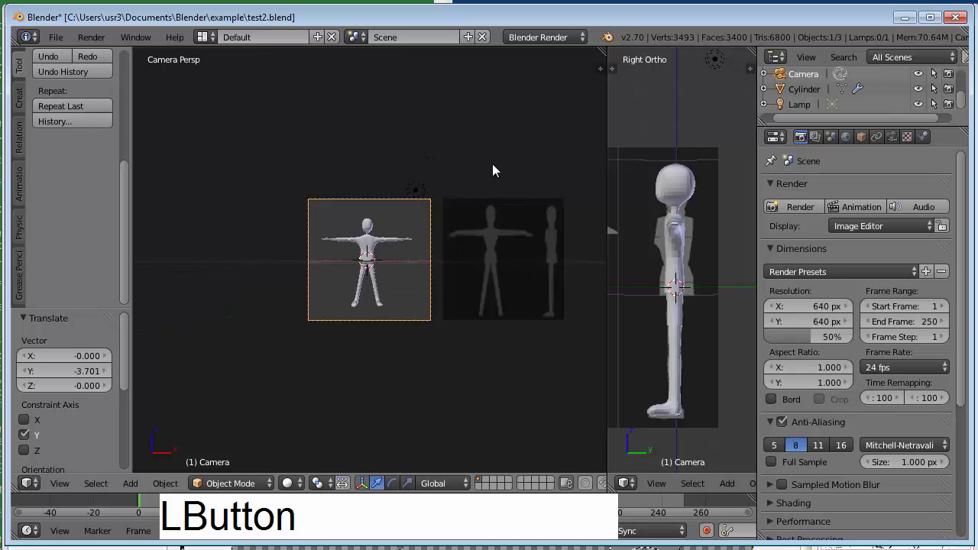
# Deselect all objects, switch to the front view and hide the camera in the viewport
pyautogui.press('a')
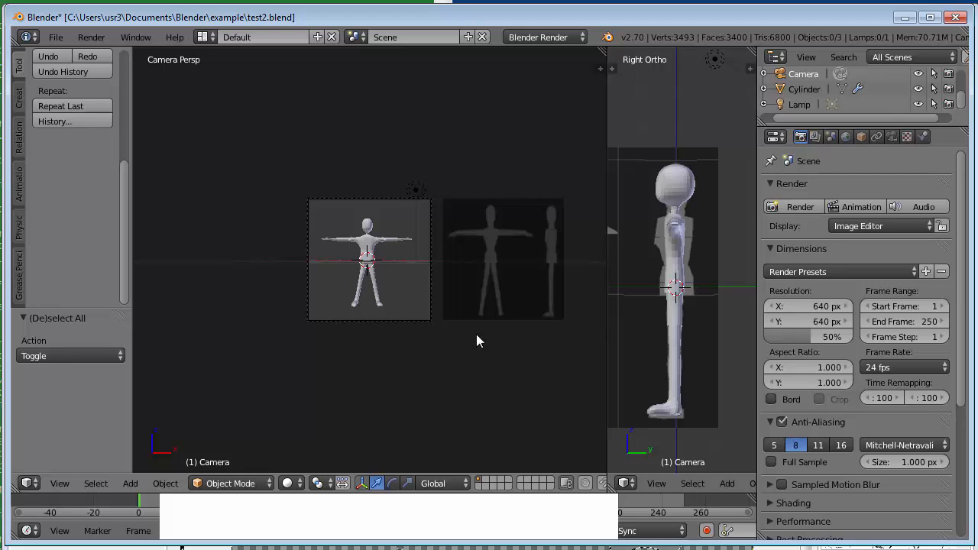
pyautogui.press('a')
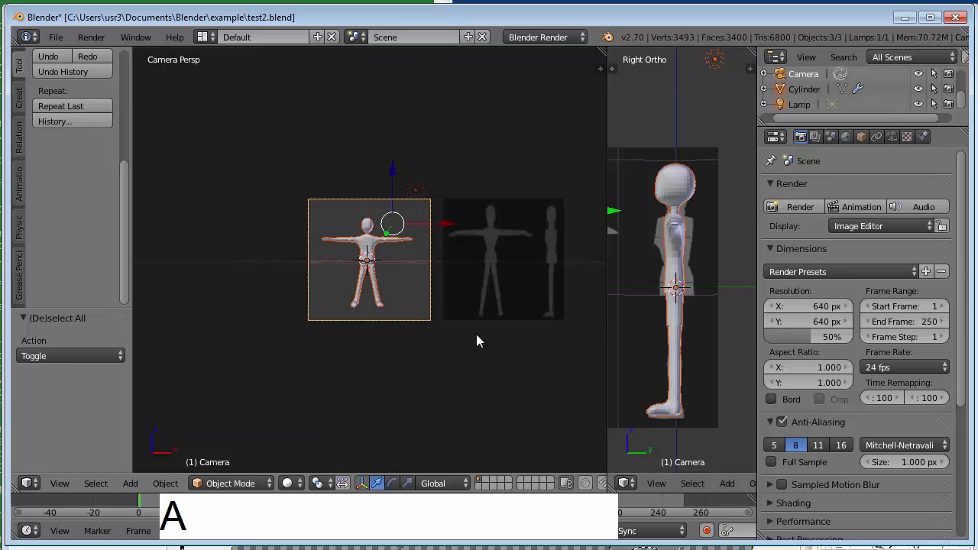
pyautogui.press('a')
pyautogui.press('KP_1')
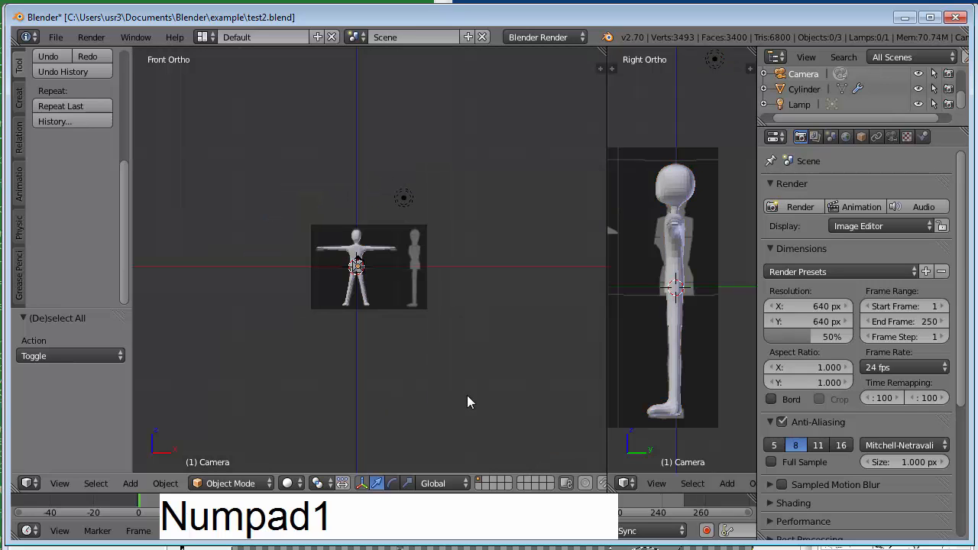
pyautogui.scroll(7, 467, 395)
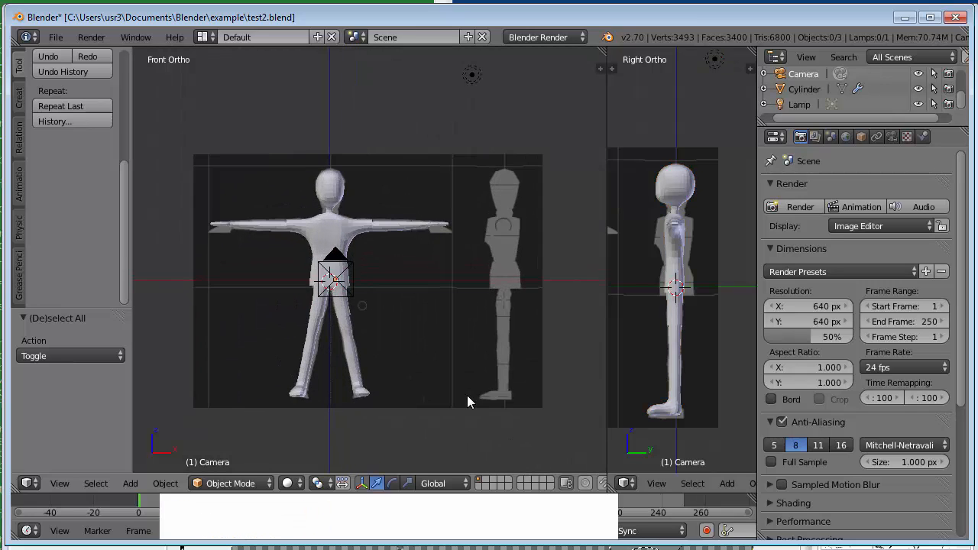
pyautogui.keyDown('shift'); pyautogui.moveTo(410, 314); pyautogui.dragTo(517, 319, button='middle'); pyautogui.keyUp('shift')
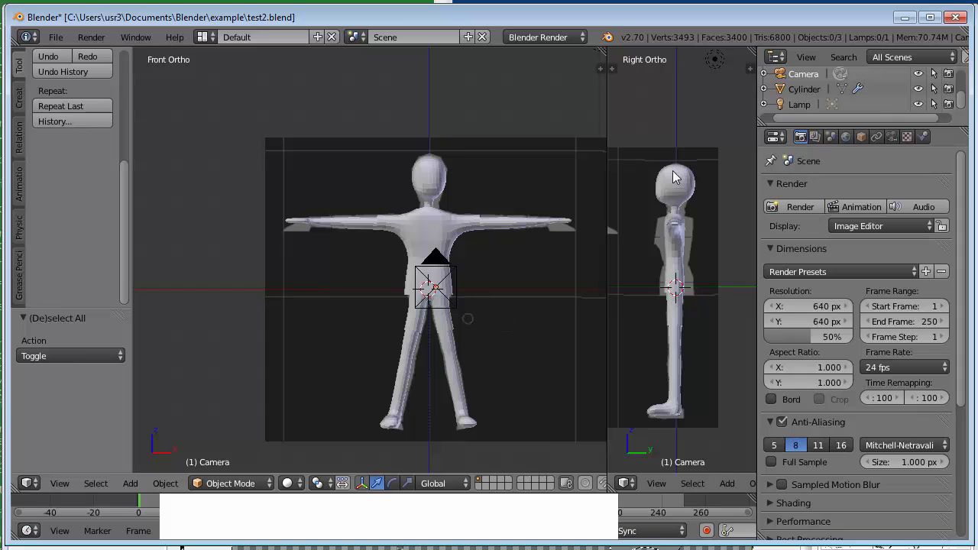
pyautogui.click(918, 73)
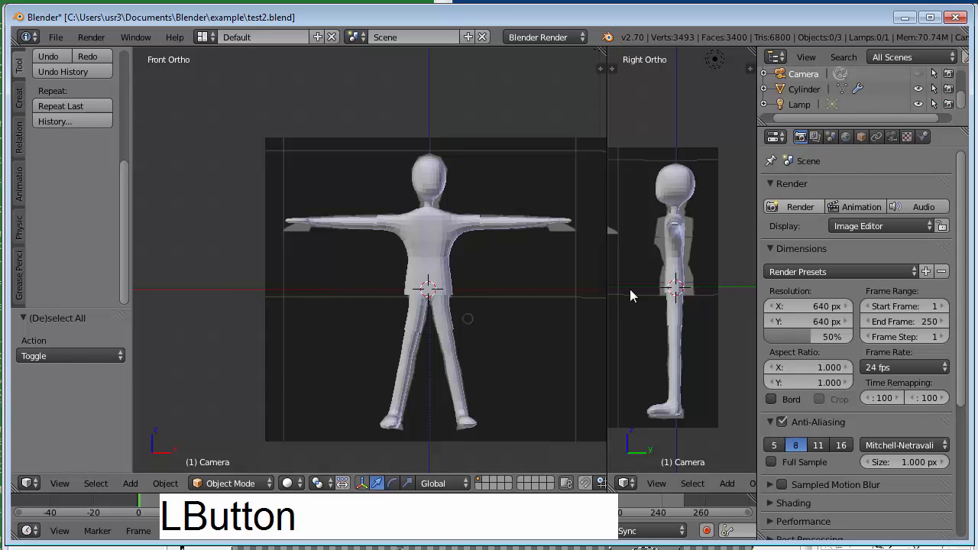
# Select the character mesh and turn off the viewport display of its Subdivision Surface modifier
pyautogui.scroll(2, 500, 308)
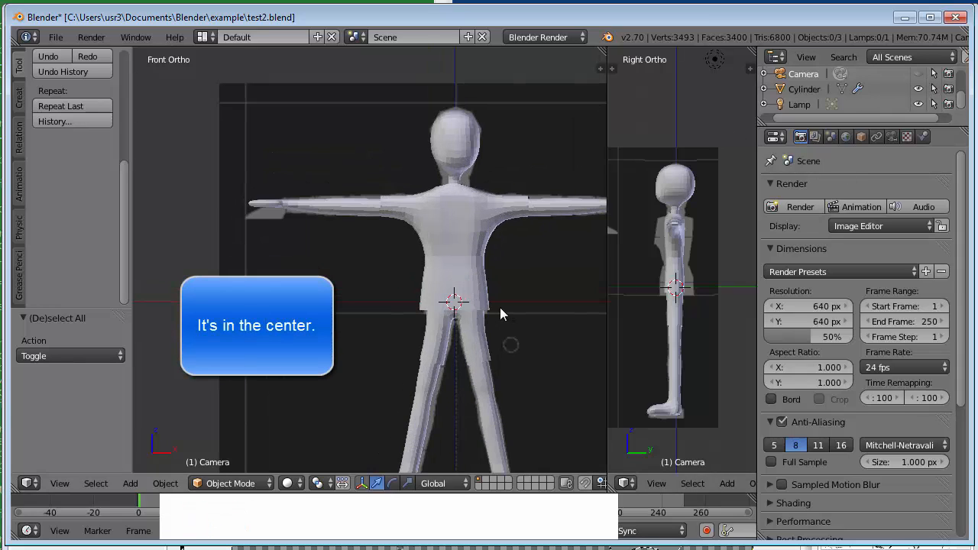
pyautogui.scroll(-3, 500, 308)
pyautogui.scroll(1, 532, 298)
pyautogui.scroll(-5, 531, 298)
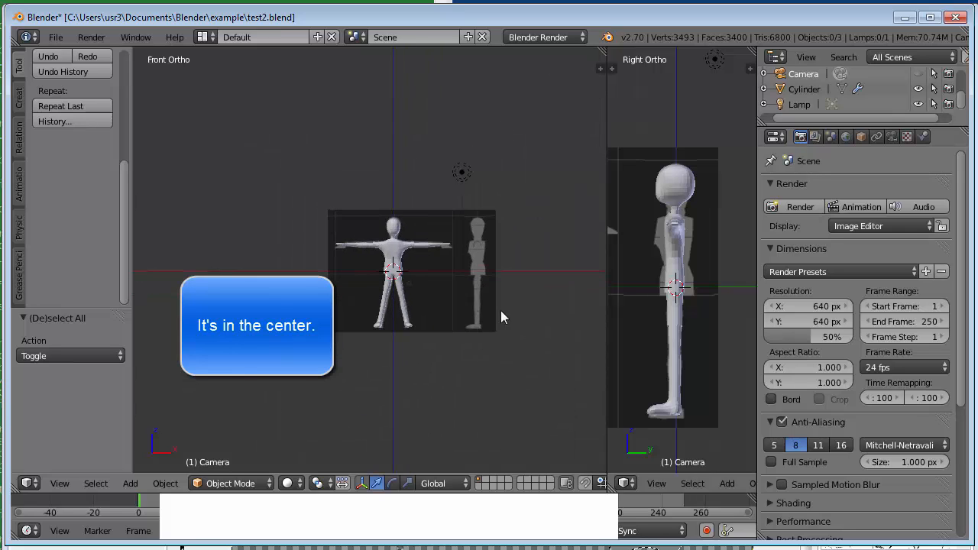
pyautogui.scroll(4, 501, 313)
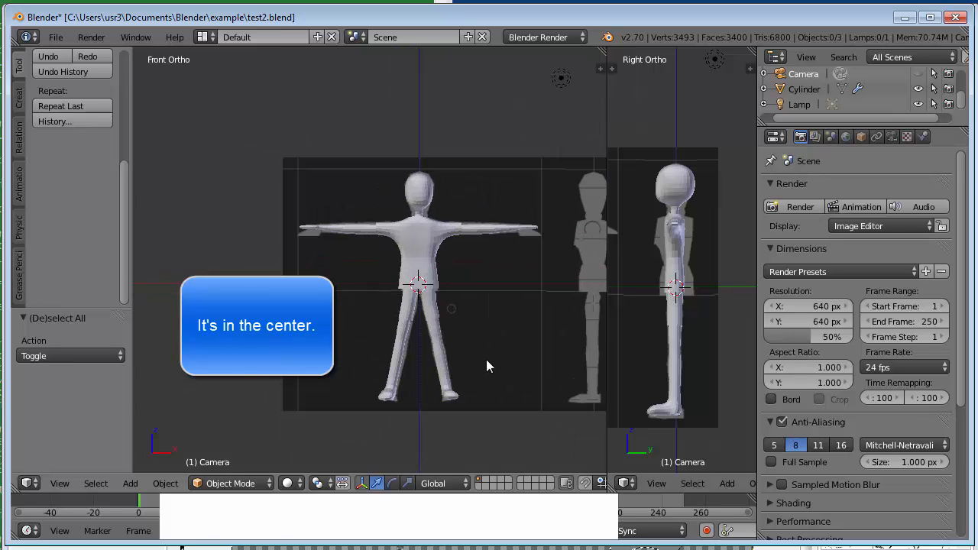
pyautogui.moveTo(487, 359); pyautogui.dragTo(486, 330, button='middle')
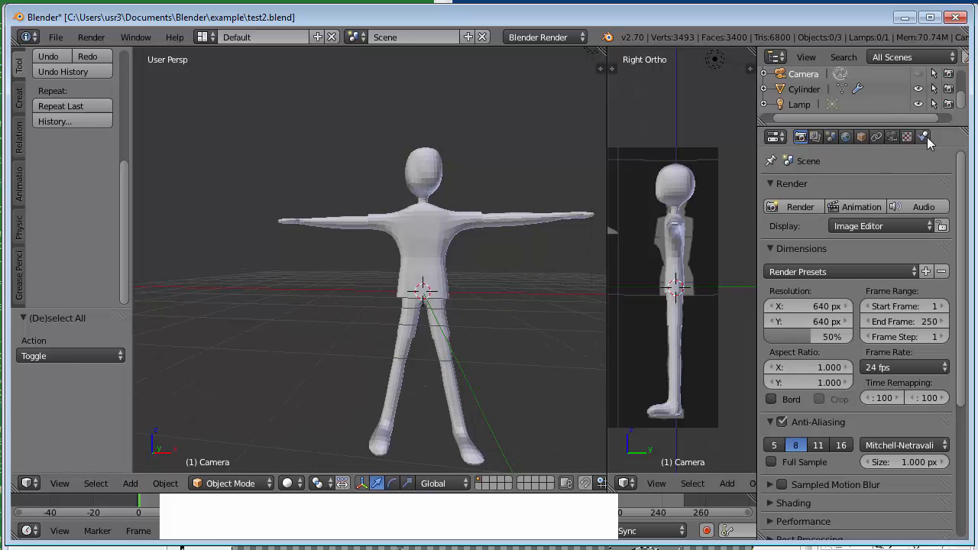
pyautogui.rightClick(356, 222)
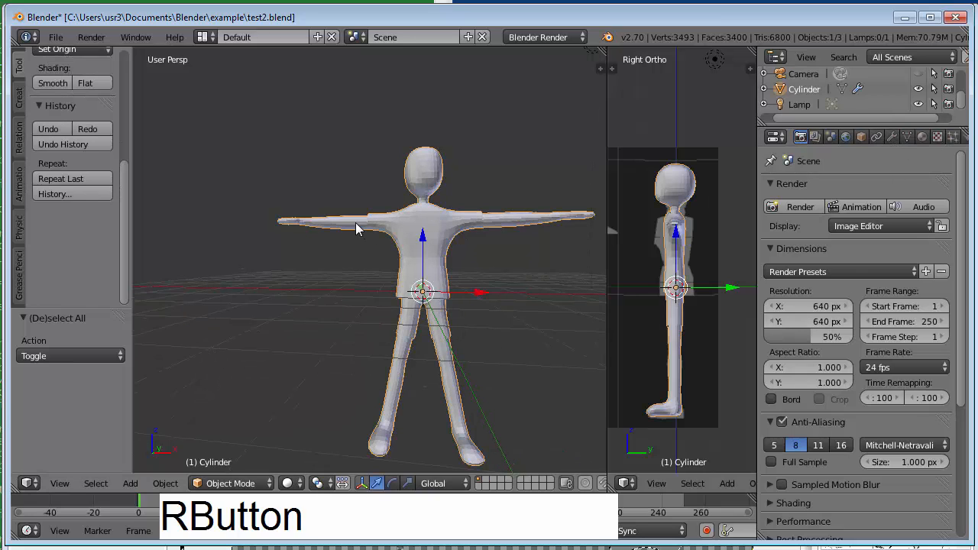
pyautogui.click(890, 136)
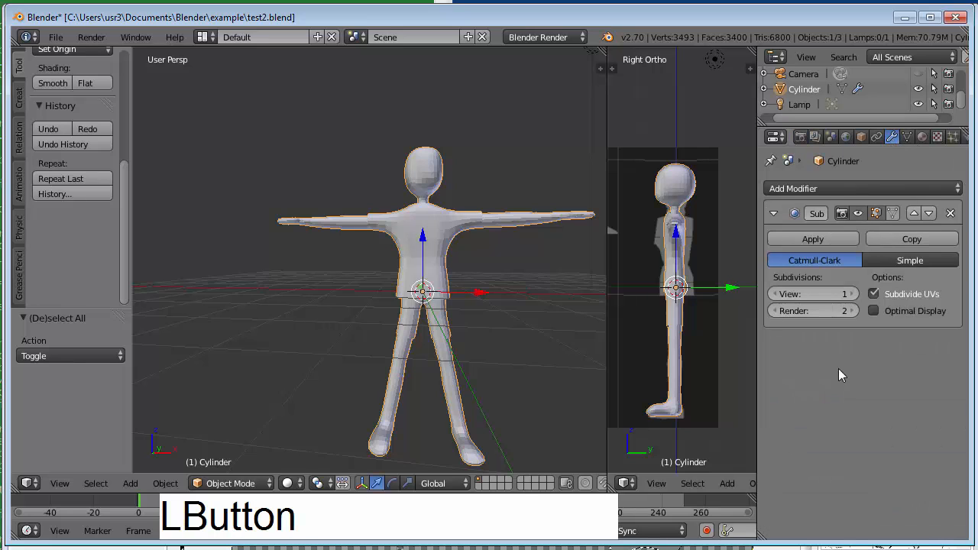
pyautogui.click(857, 213)
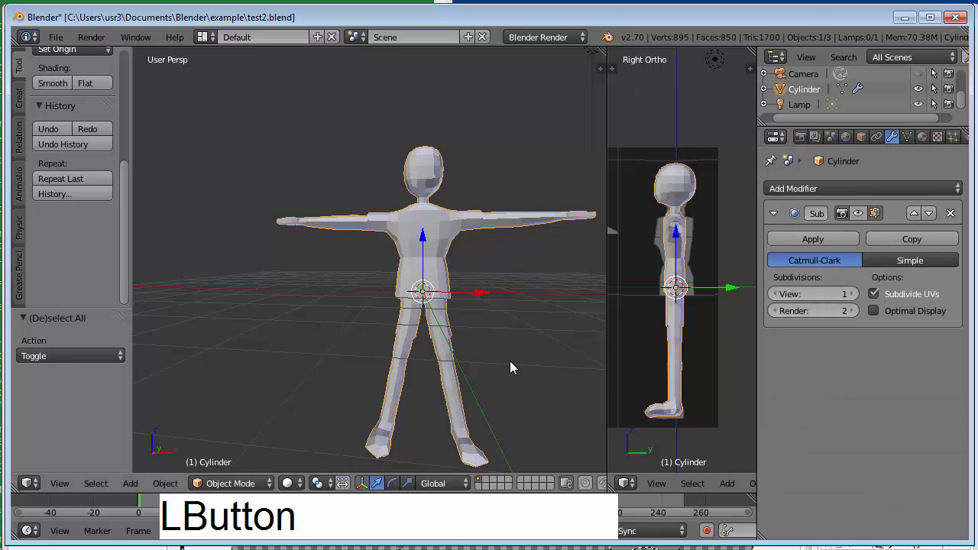
# Add an armature at the origin, at the character's hips
pyautogui.scroll(-1, 511, 334)
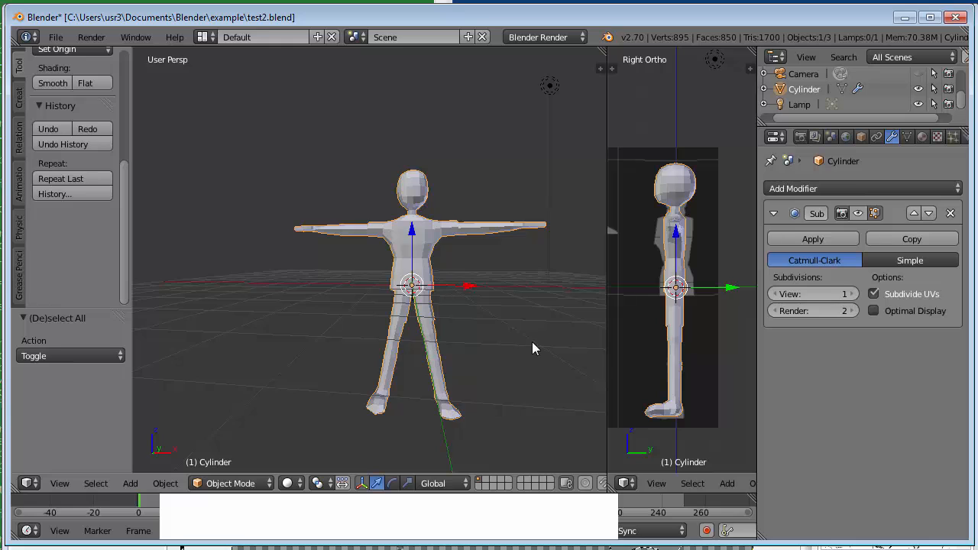
pyautogui.moveTo(532, 342)
pyautogui.keyDown('shift'); pyautogui.mouseDown(button='middle')
pyautogui.moveTo(520, 359)
pyautogui.moveTo(531, 337)
pyautogui.mouseUp(button='middle'); pyautogui.keyUp('shift')
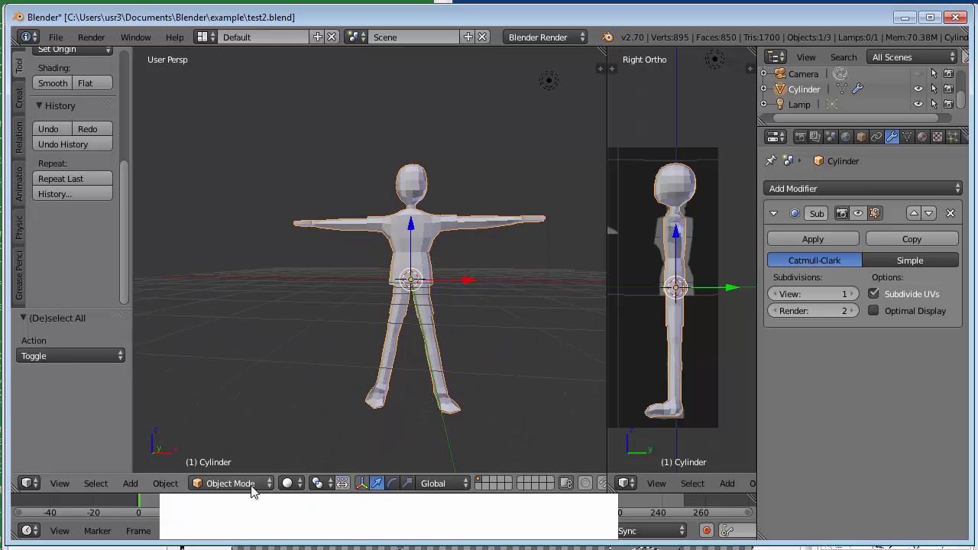
pyautogui.hotkey('shift', 'a')
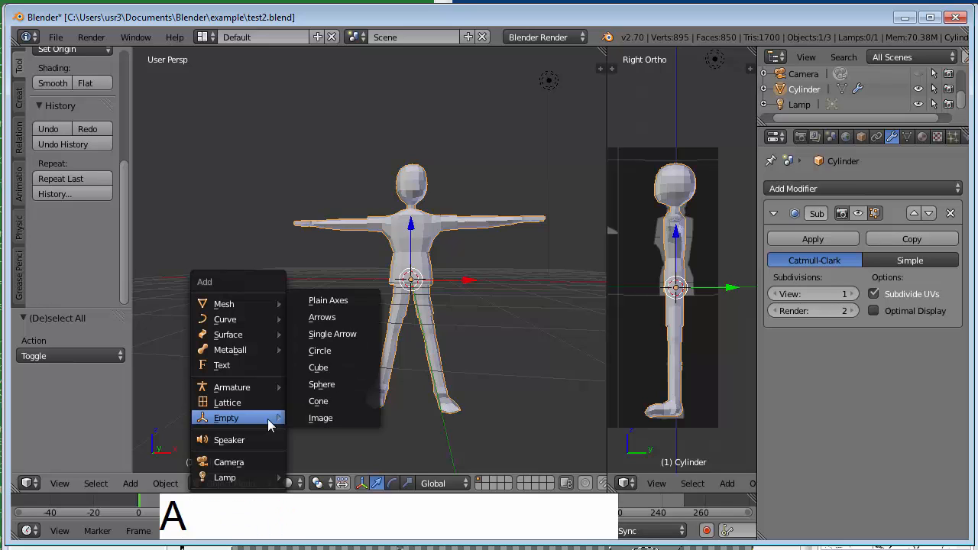
pyautogui.moveTo(266, 391)
pyautogui.click(320, 389)
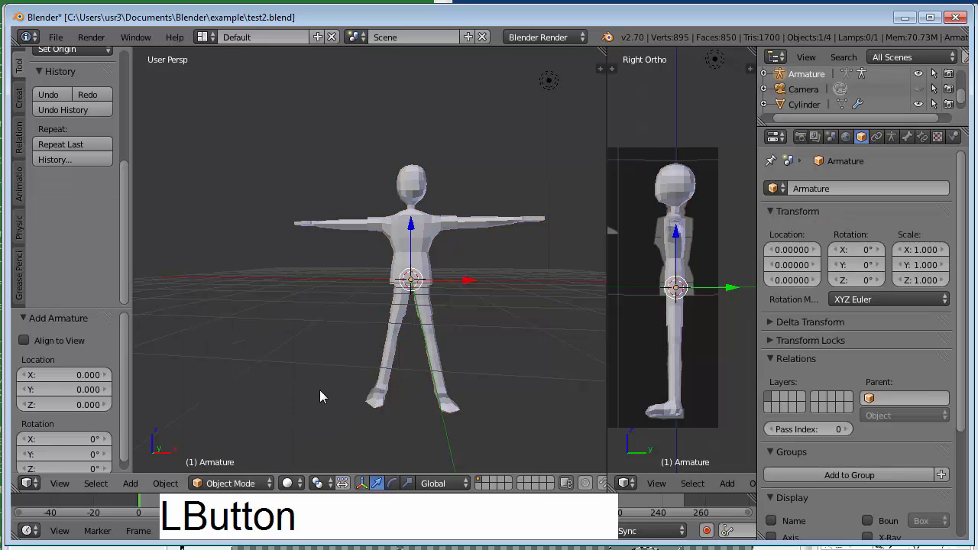
# Turn on X-Ray display for the armature so its bone is drawn through the character's body
pyautogui.scroll(-3, 465, 383)
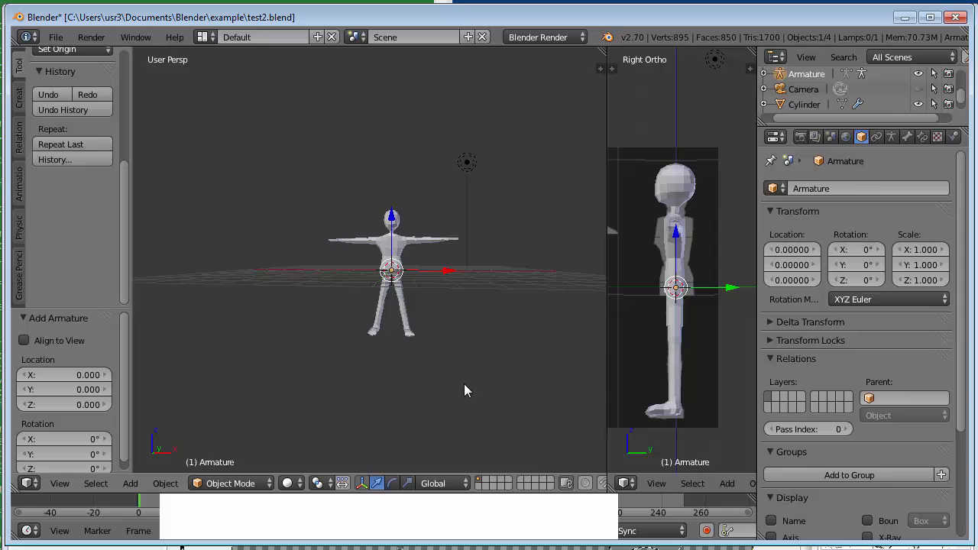
pyautogui.scroll(6, 464, 384)
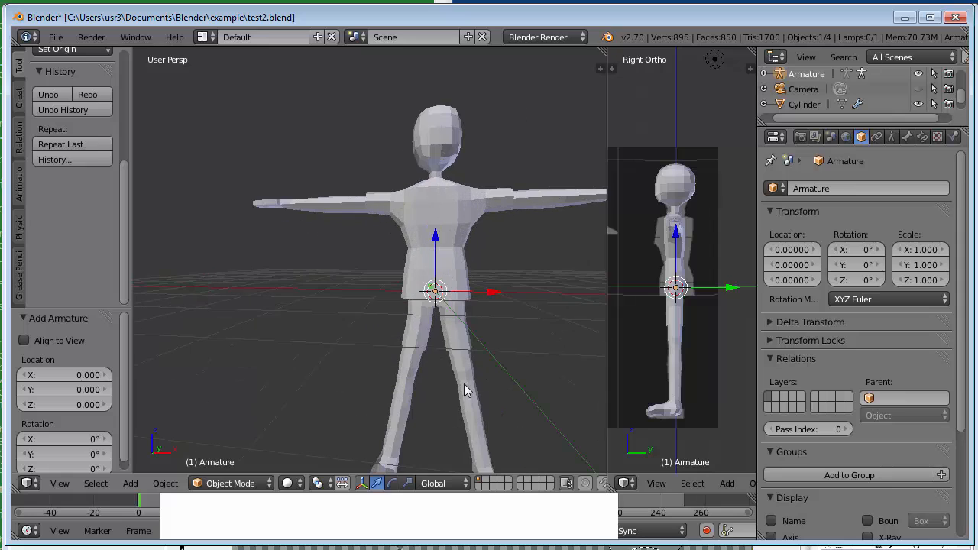
pyautogui.click(891, 138)
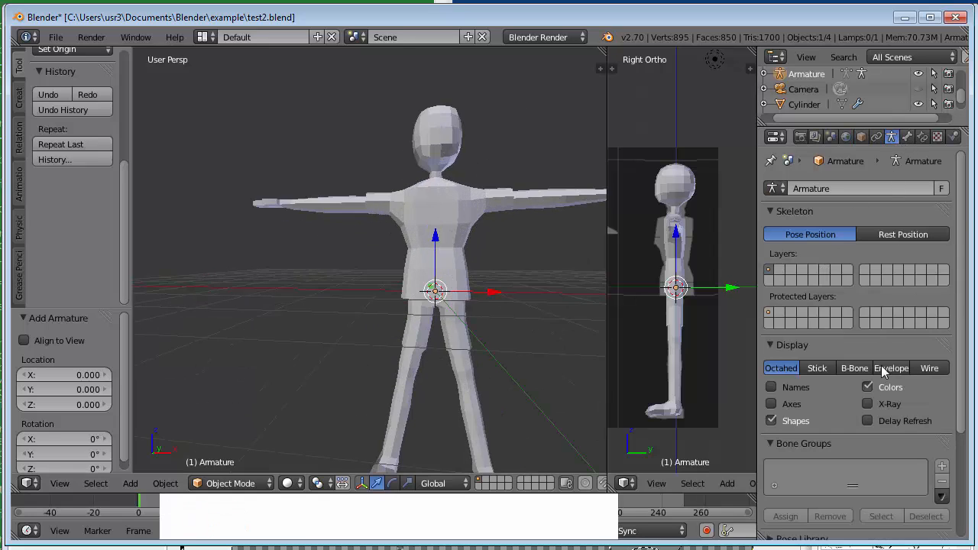
pyautogui.click(867, 403)
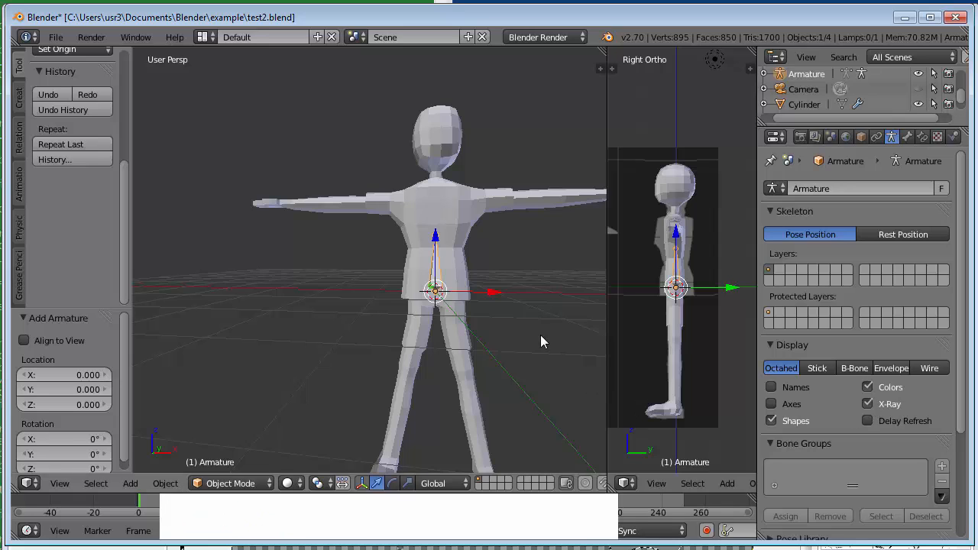
pyautogui.keyDown('shift'); pyautogui.moveTo(551, 305); pyautogui.dragTo(480, 347, button='middle'); pyautogui.keyUp('shift')
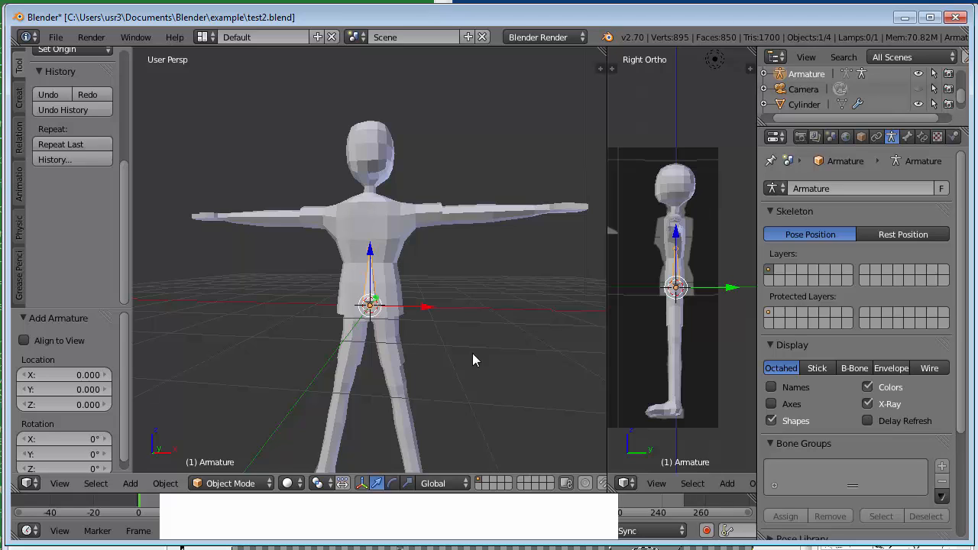
# Scale the armature to about 0.6 of its size and enter Edit Mode on it
pyautogui.press('s')
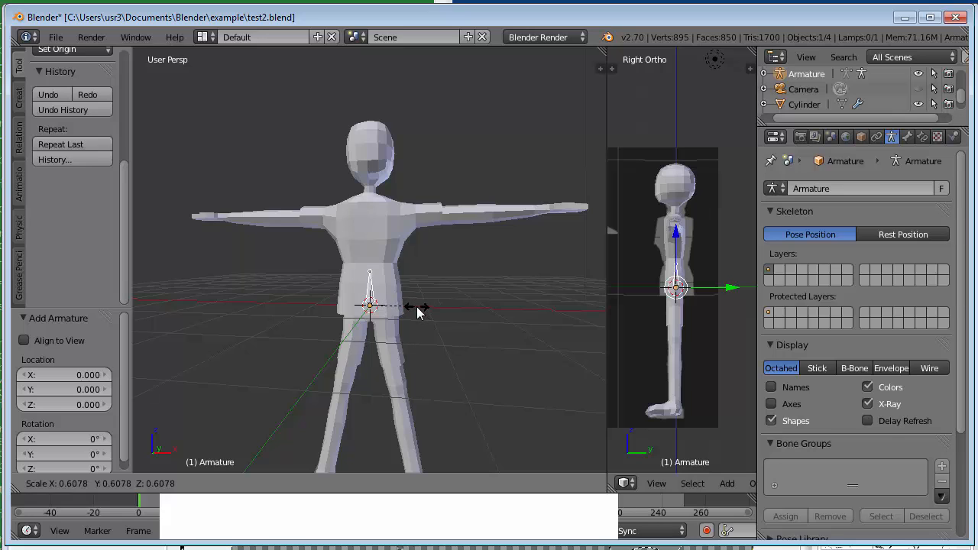
pyautogui.click(417, 310)
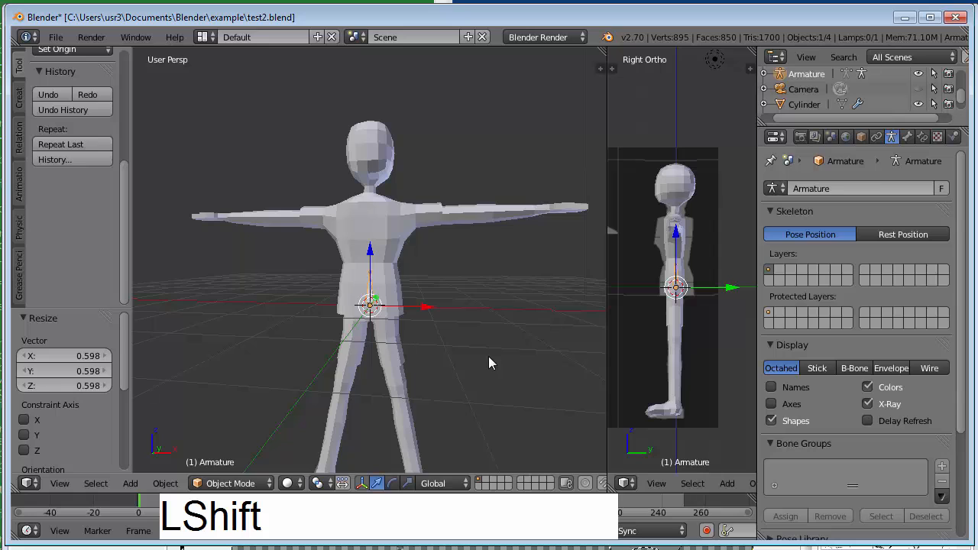
pyautogui.keyDown('shift'); pyautogui.moveTo(488, 356); pyautogui.dragTo(500, 303, button='middle'); pyautogui.keyUp('shift')
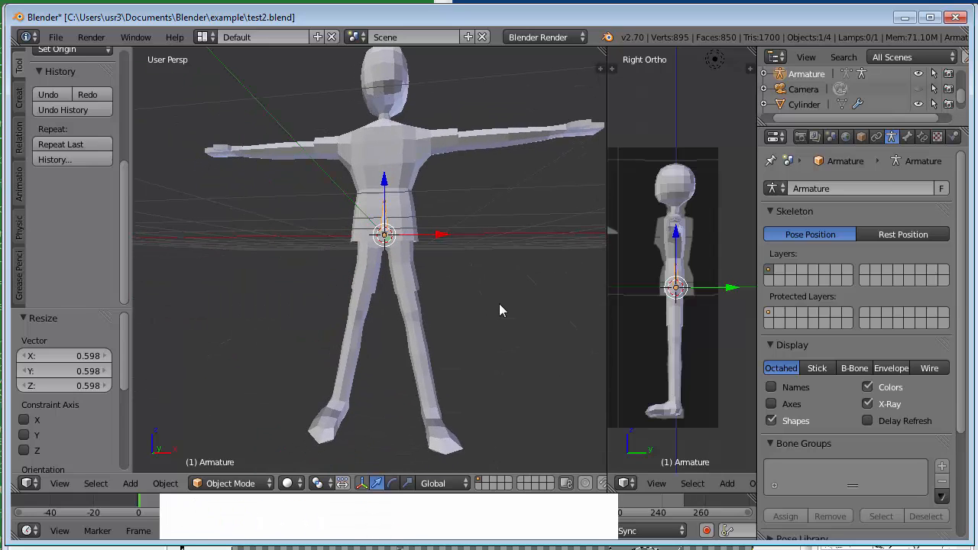
pyautogui.press('e')
pyautogui.click(471, 300)
pyautogui.hotkey('shift', 'c')
pyautogui.moveTo(423, 338); pyautogui.dragTo(435, 332, button='middle')
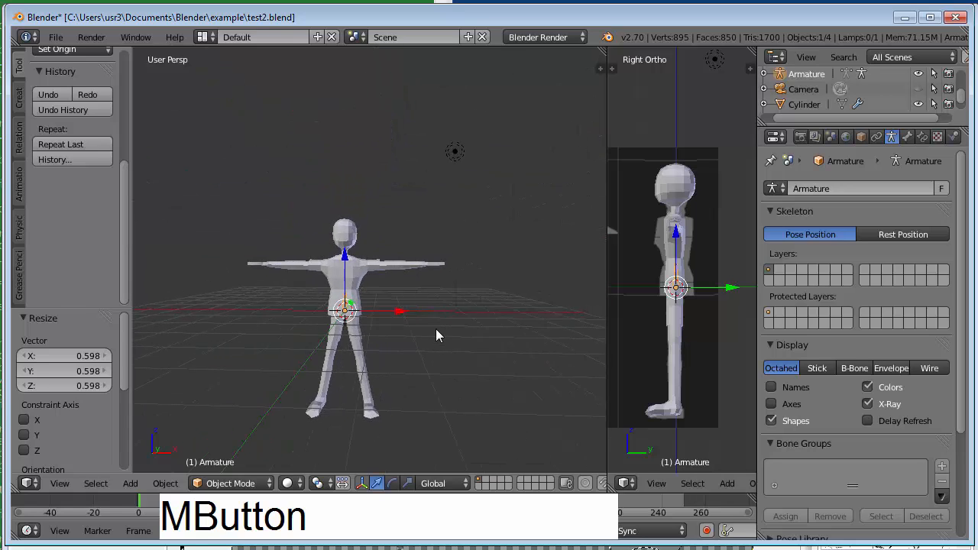
pyautogui.scroll(4, 436, 332)
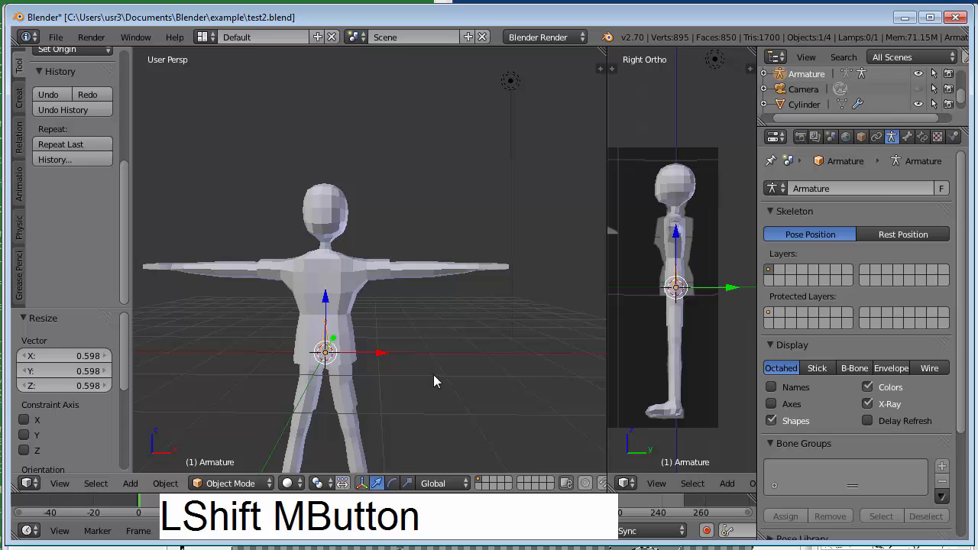
pyautogui.keyDown('shift'); pyautogui.moveTo(435, 379); pyautogui.dragTo(464, 291, button='middle'); pyautogui.keyUp('shift')
pyautogui.press('Tab')
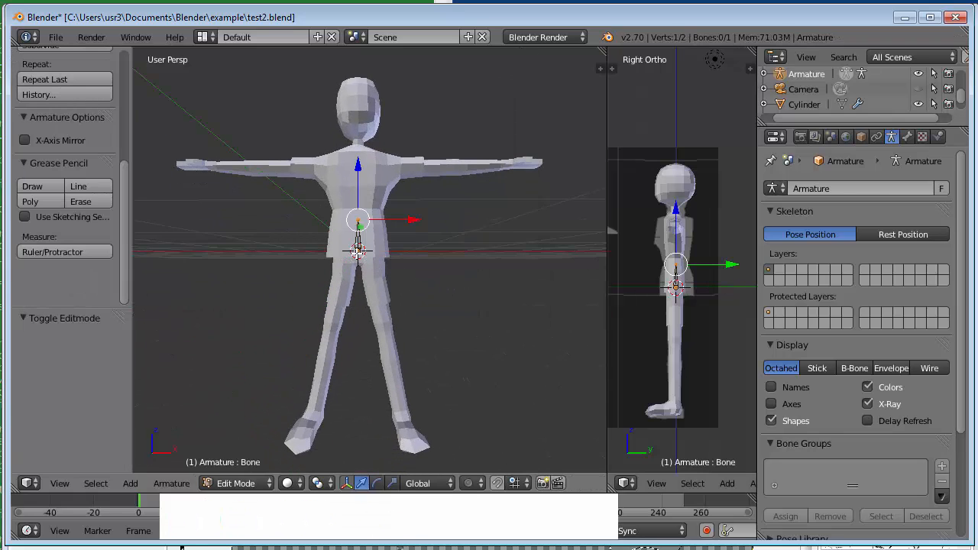
# Extrude hip, thigh, shin and foot bones down the character's right leg from the root bone's base, the foot bone reaching about 0.65 units forward
pyautogui.rightClick(358, 252)
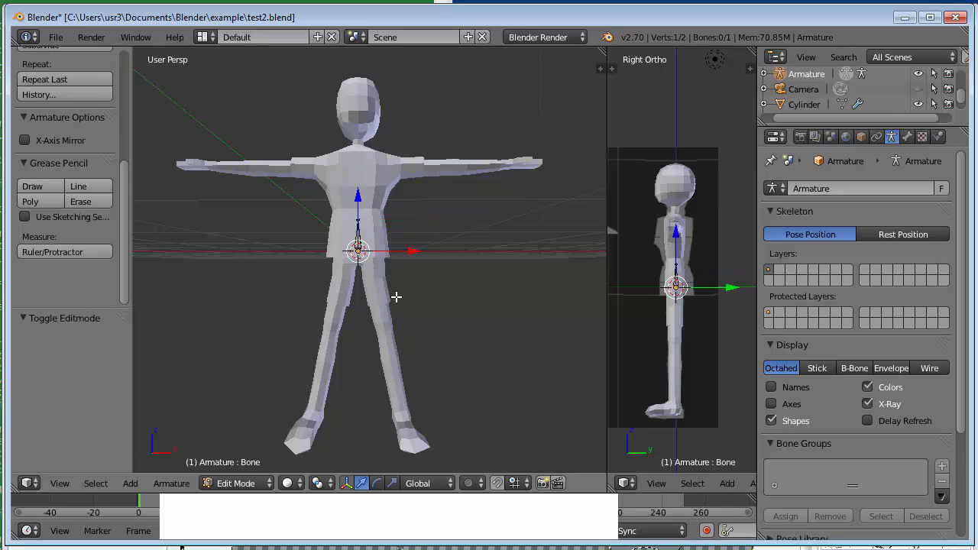
pyautogui.press('e')
pyautogui.click(382, 310)
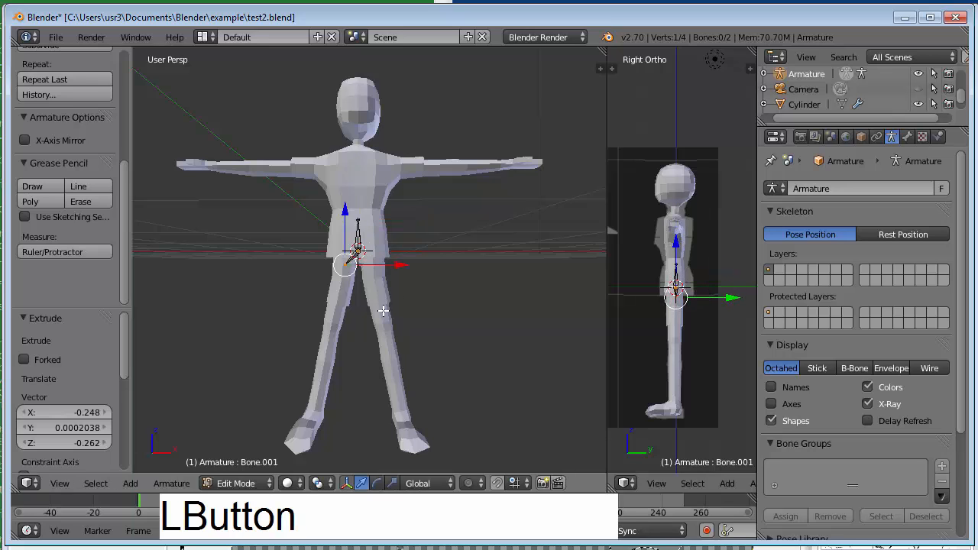
pyautogui.press('e')
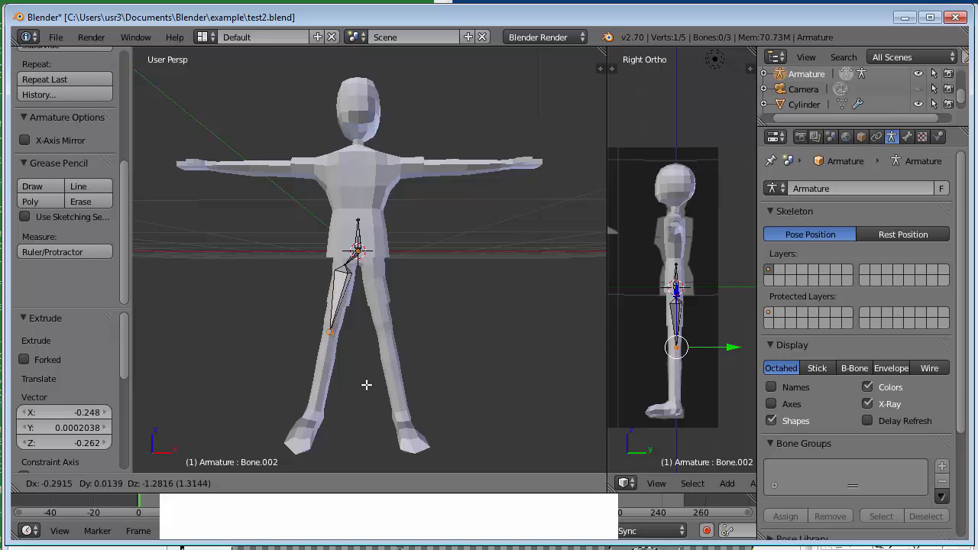
pyautogui.click(366, 387)
pyautogui.press('e')
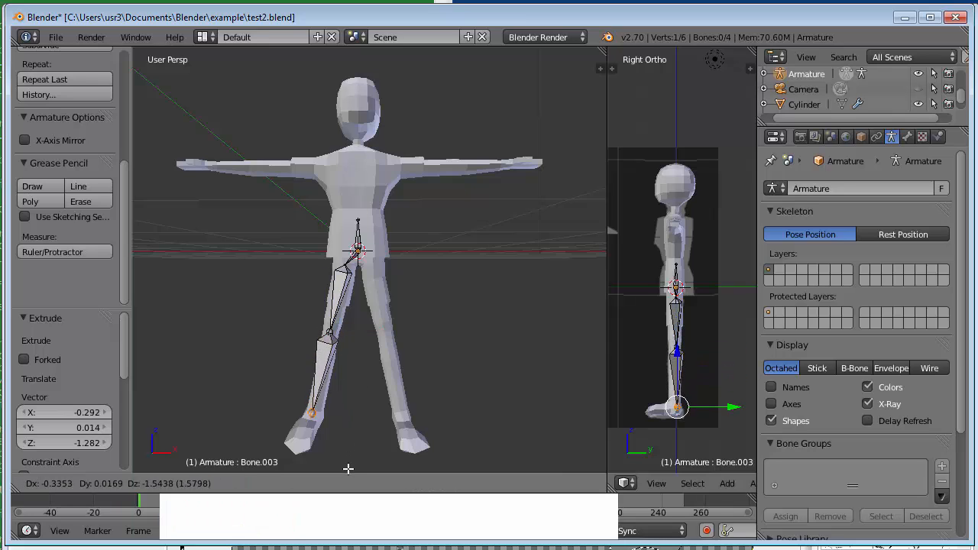
pyautogui.click(348, 472)
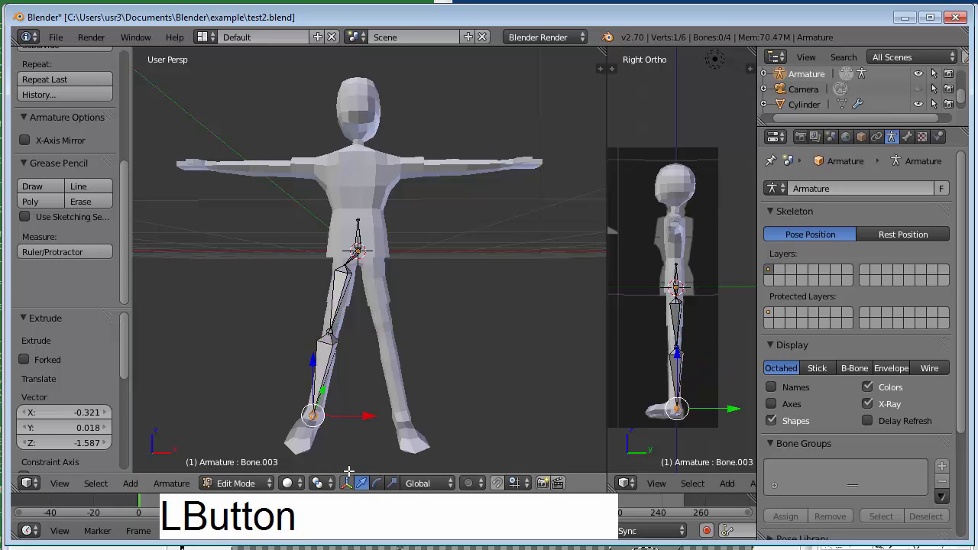
pyautogui.press('e')
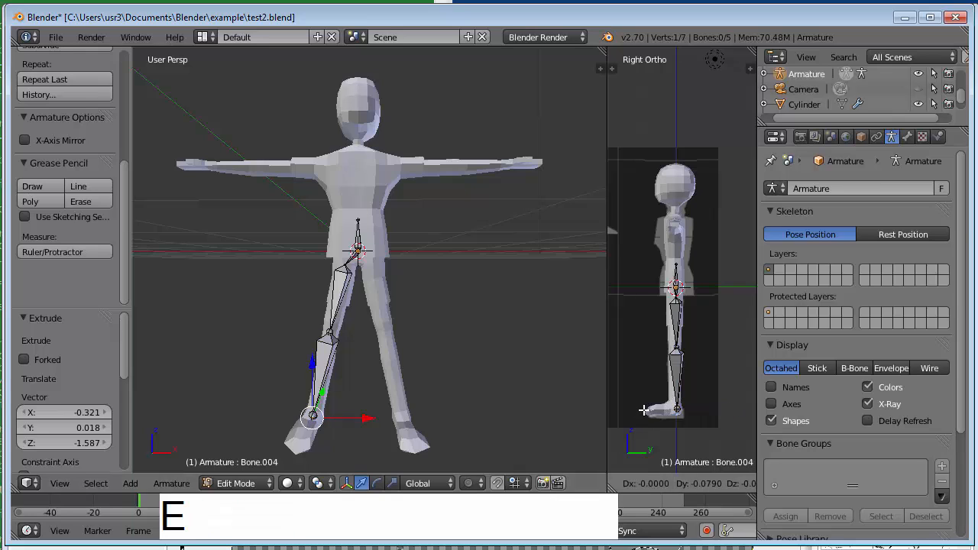
pyautogui.click(621, 412)
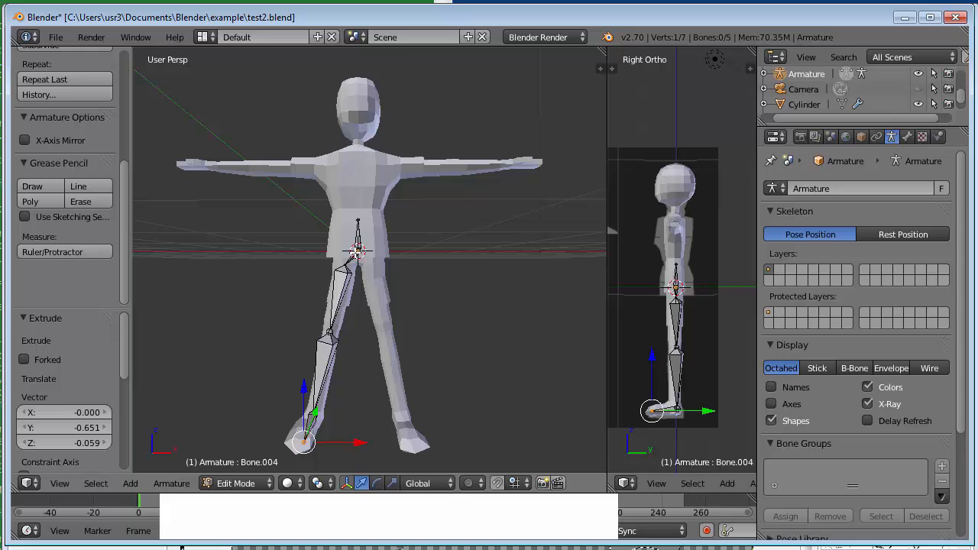
# Extrude hip, thigh and shin bones down the character's left leg to the ankle, starting from the root bone's base
pyautogui.rightClick(358, 250)
pyautogui.press('e')
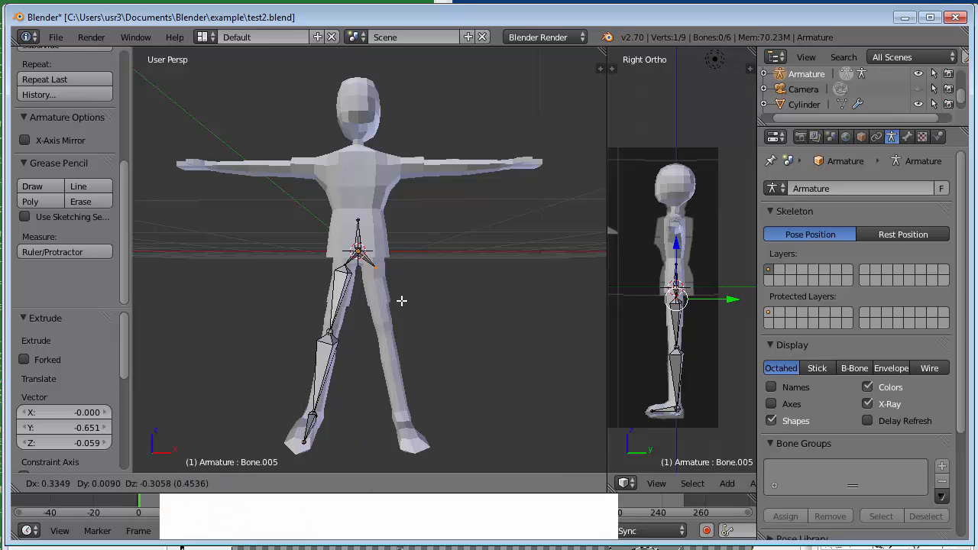
pyautogui.click(401, 301)
pyautogui.press('e')
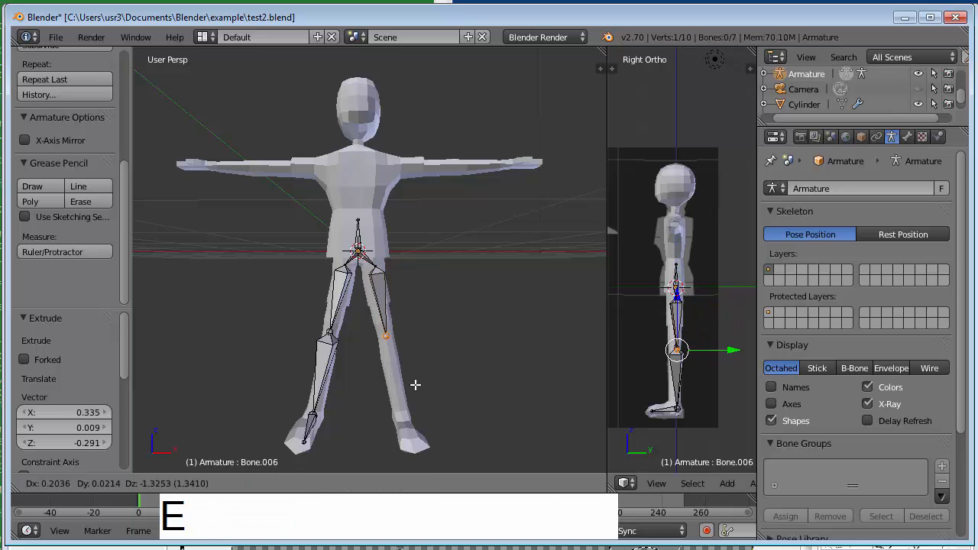
pyautogui.click(415, 386)
pyautogui.press('e')
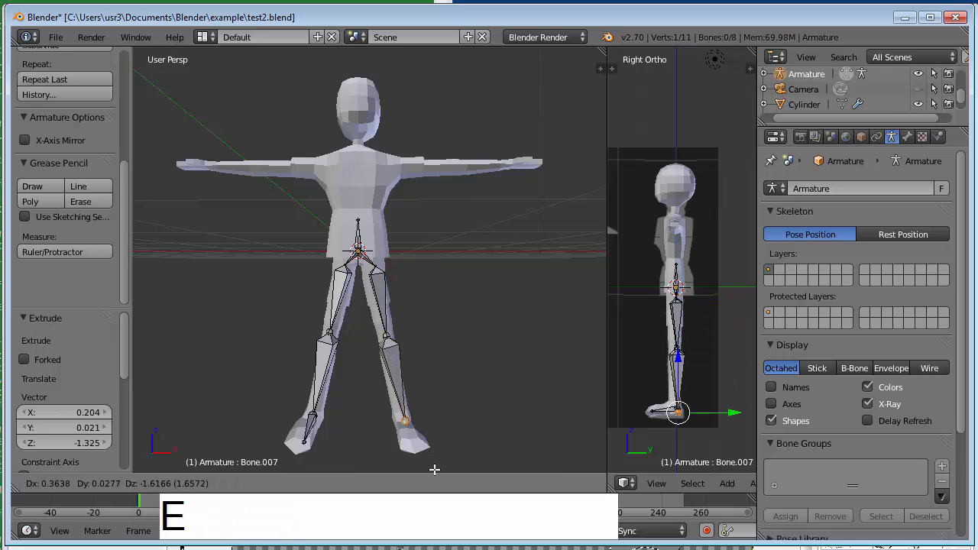
pyautogui.click(432, 472)
pyautogui.press('e')
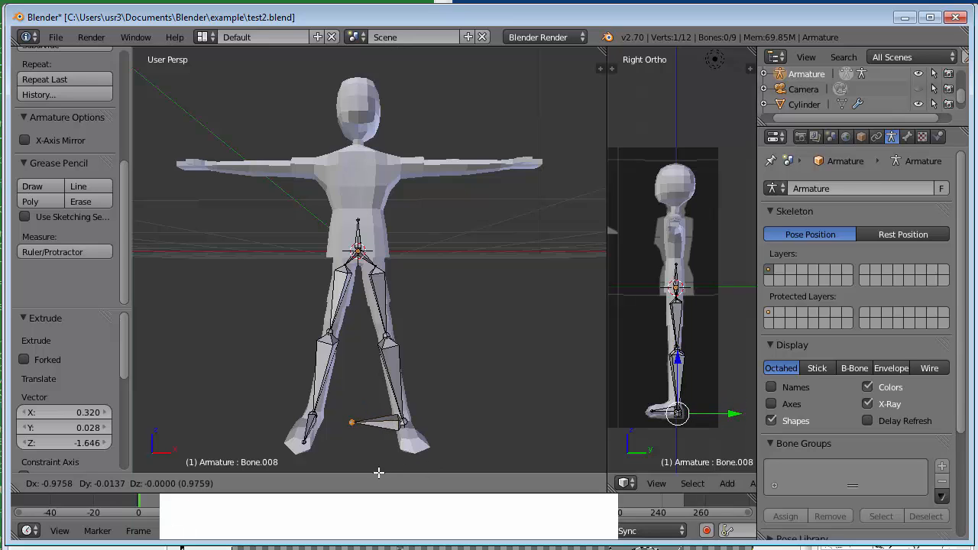
pyautogui.click(374, 53)
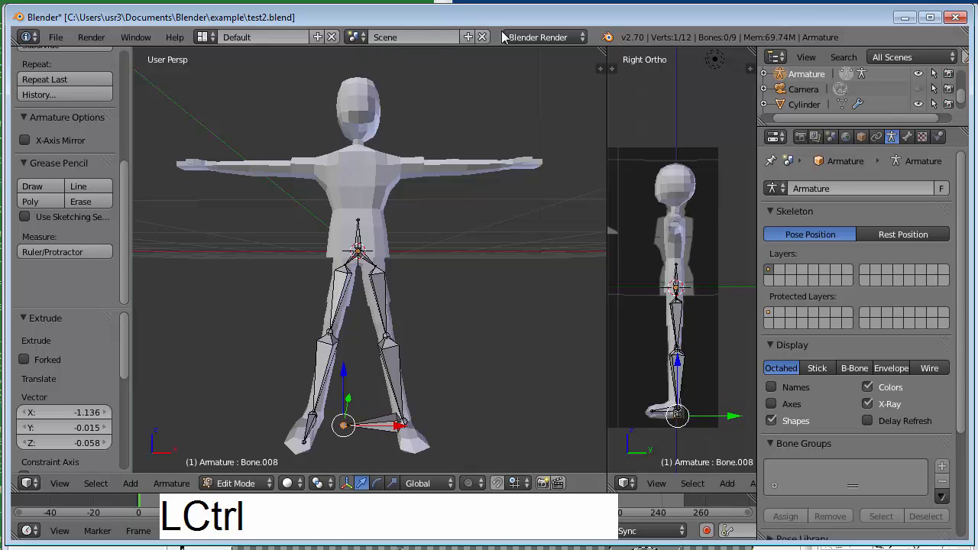
pyautogui.hotkey('ctrl', 'z')
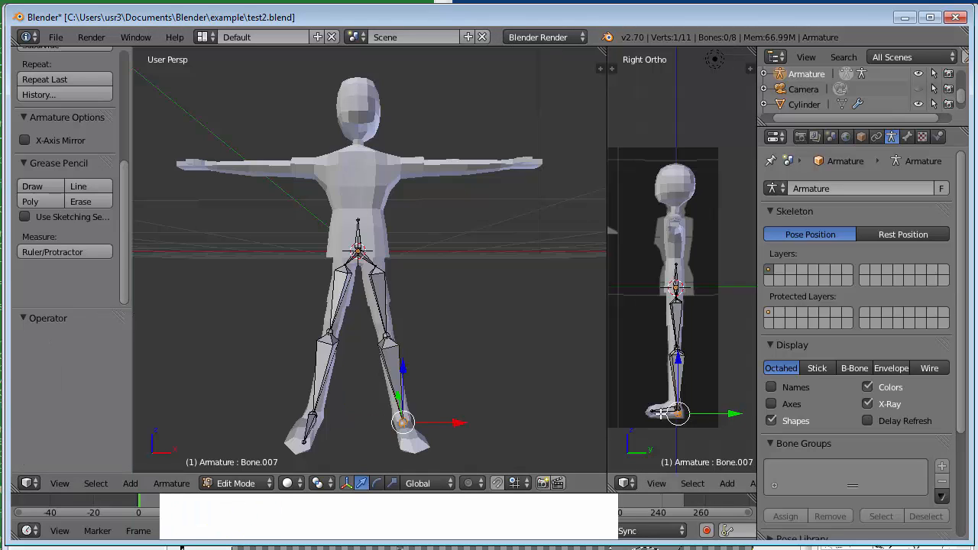
# Extrude a foot bone about 0.65 units forward from the left ankle to the toes
pyautogui.press('e')
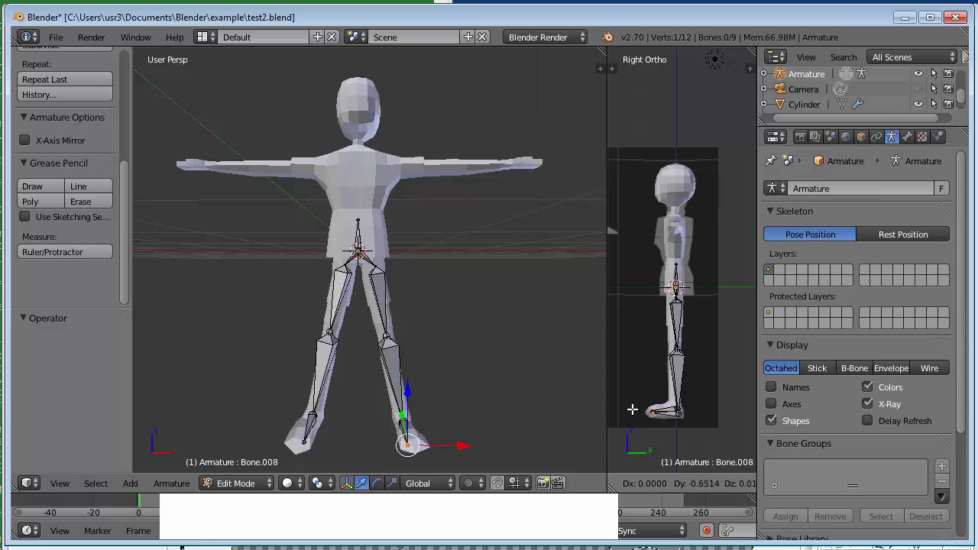
pyautogui.click(633, 409)
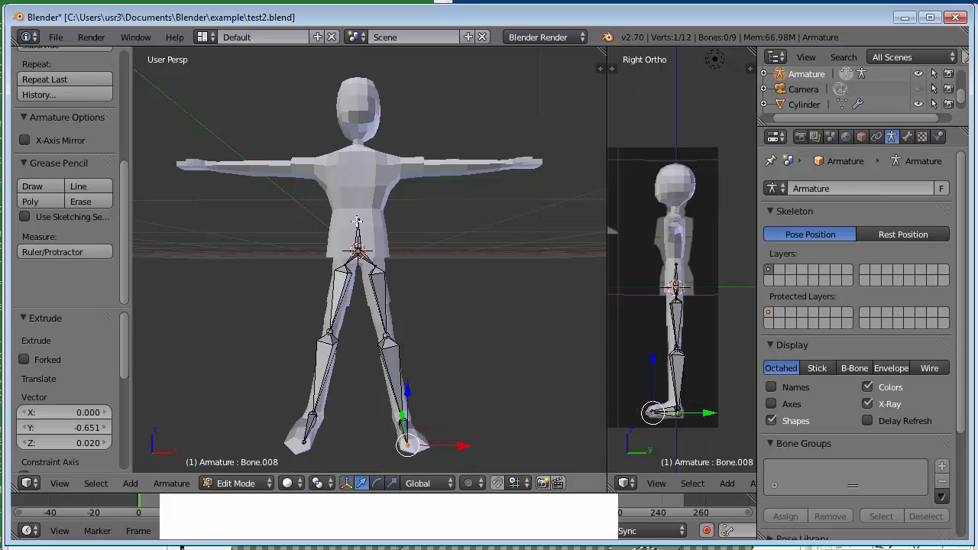
# Extrude two spine bones, each about 0.61 units long, upward from the root bone's tip to the base of the neck
pyautogui.rightClick(358, 222)
pyautogui.press('e')
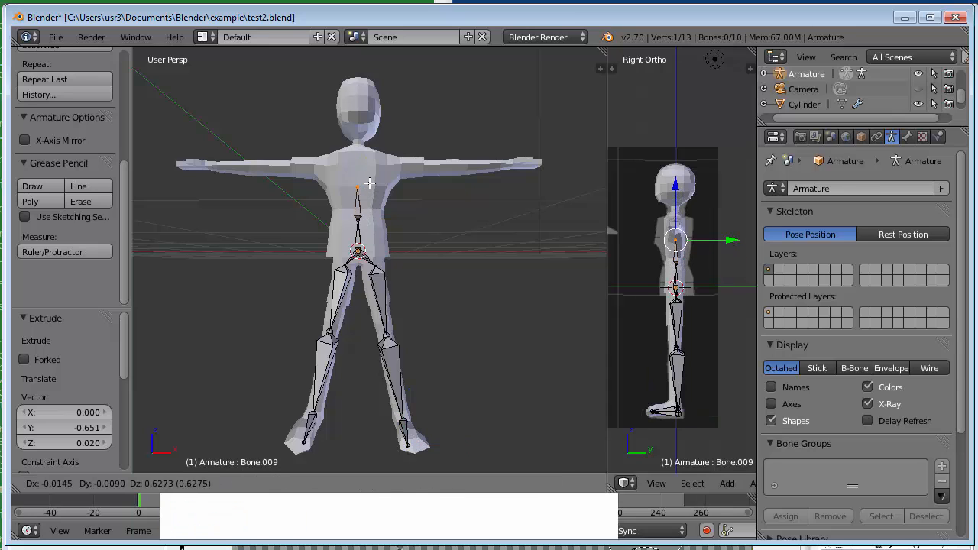
pyautogui.click(369, 184)
pyautogui.press('e')
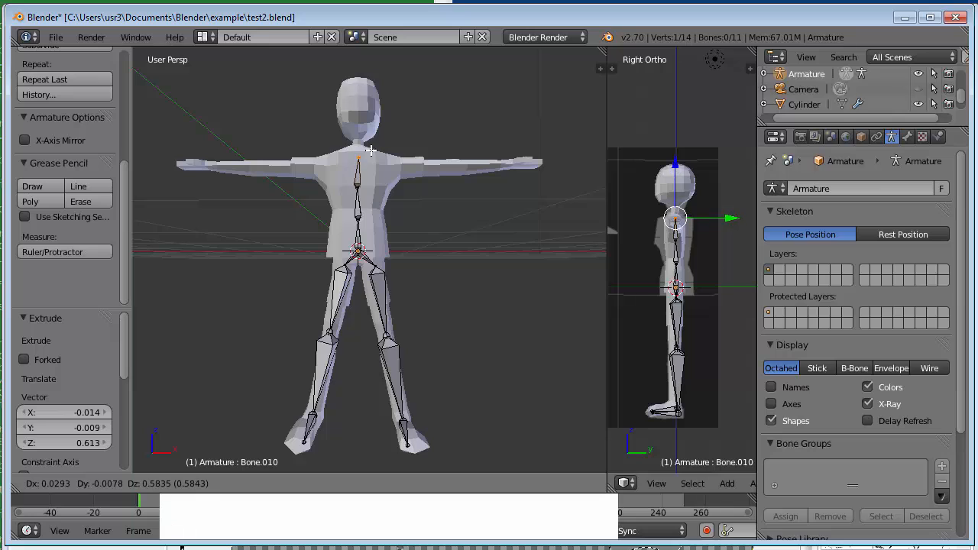
pyautogui.click(370, 149)
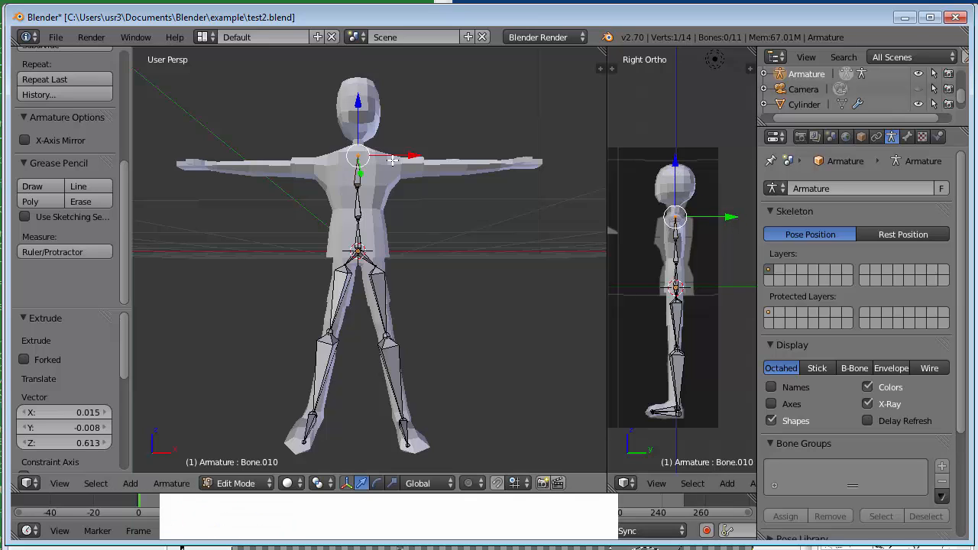
# Extrude shoulder, upper arm and forearm bones along the character's left arm from the spine's top to the wrist
pyautogui.press('e')
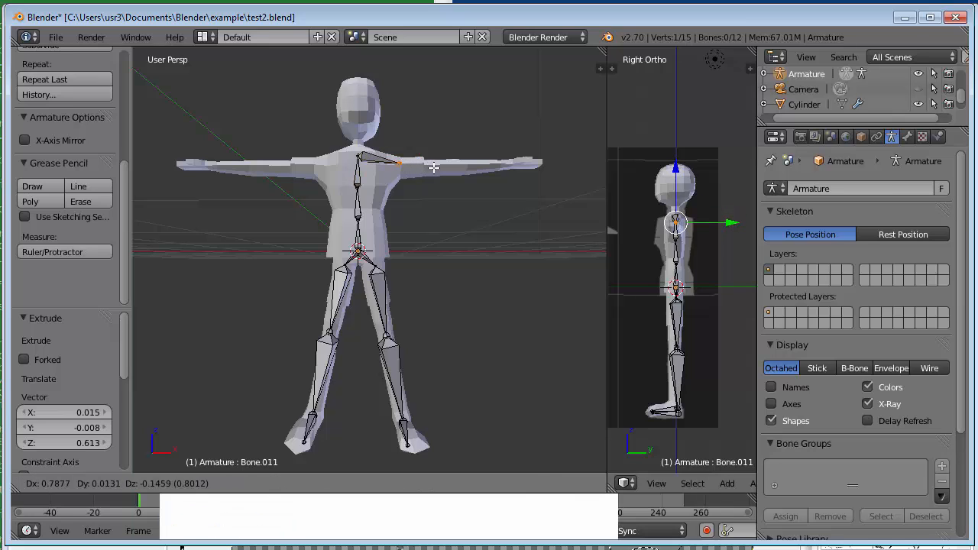
pyautogui.click(433, 168)
pyautogui.press('e')
pyautogui.click(496, 168)
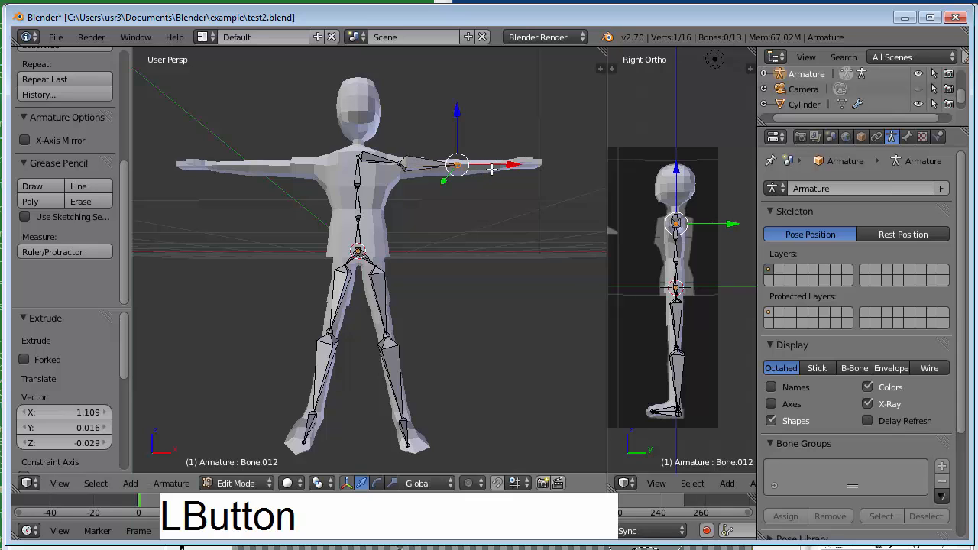
pyautogui.press('e')
pyautogui.click(545, 167)
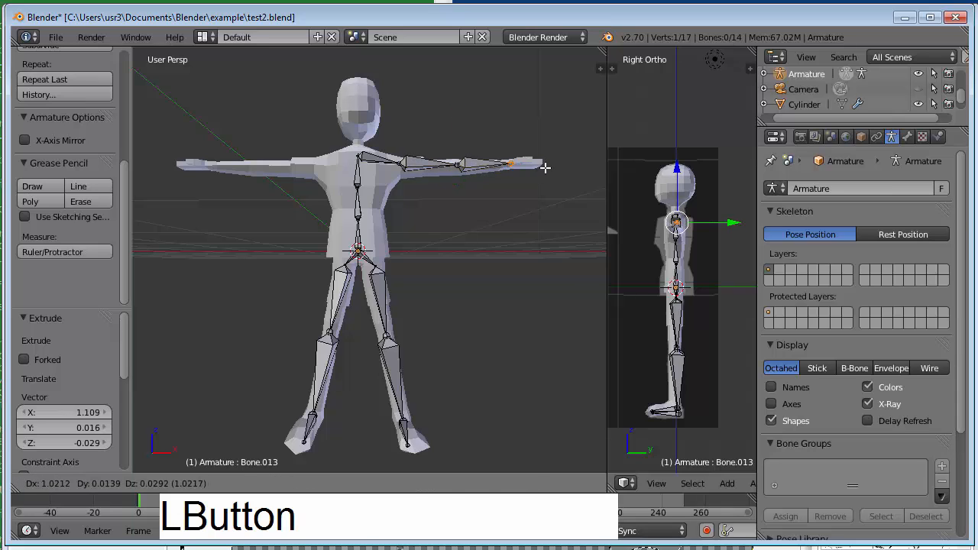
# Extrude shoulder, upper arm and forearm bones along the character's right arm, starting from the top of the spine
pyautogui.rightClick(358, 156)
pyautogui.press('e')
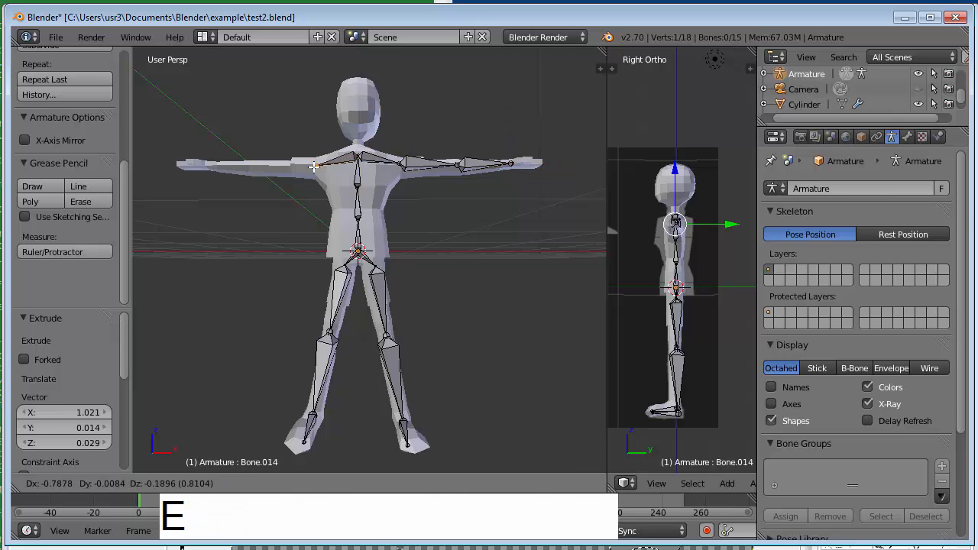
pyautogui.click(306, 167)
pyautogui.press('e')
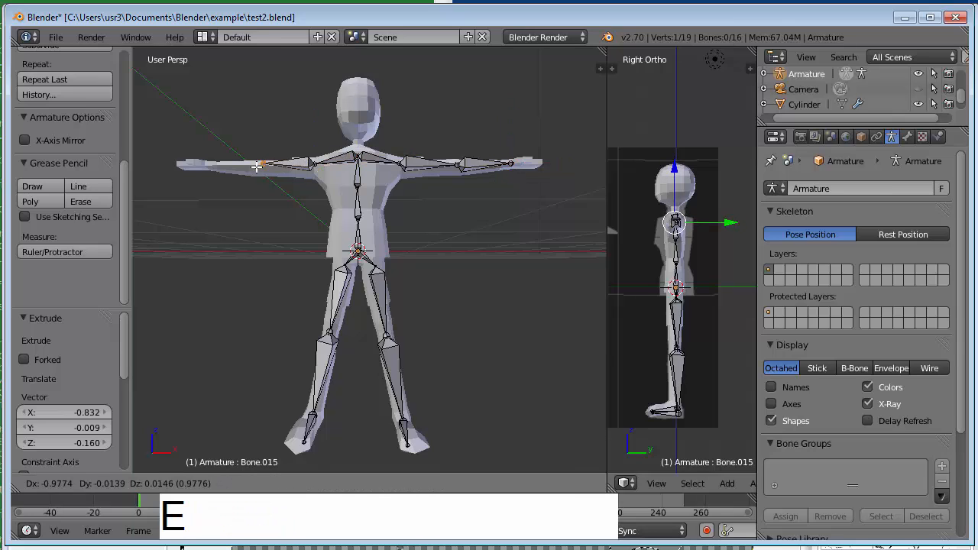
pyautogui.click(253, 169)
pyautogui.press('e')
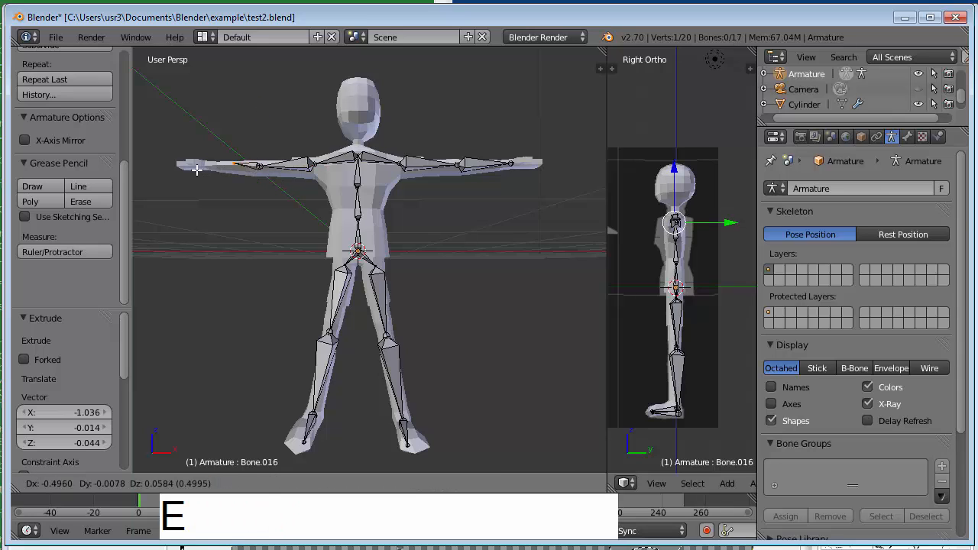
pyautogui.click(176, 171)
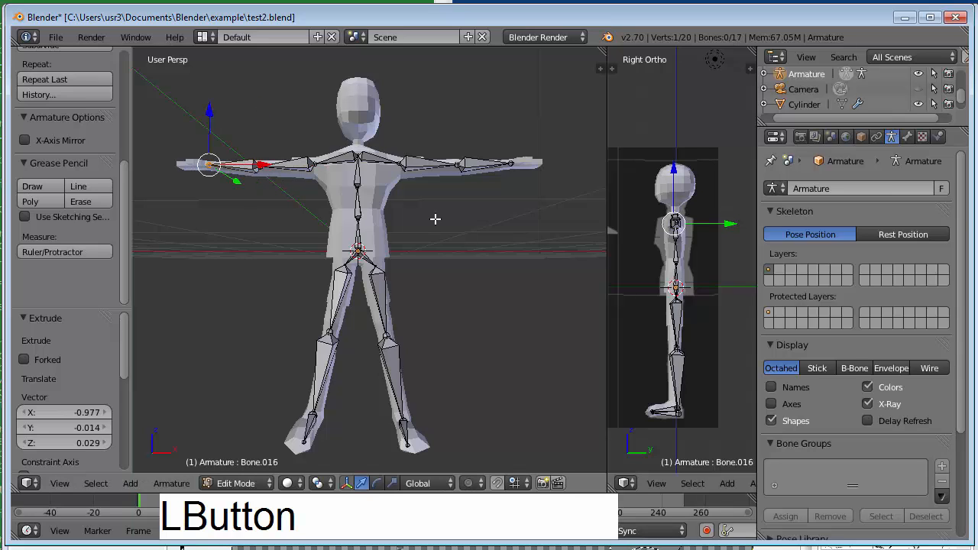
# In top view, extrude two hand bones, about 0.28 and 0.24 units long, from the character's right wrist to the fingertips
pyautogui.press('KP_7')
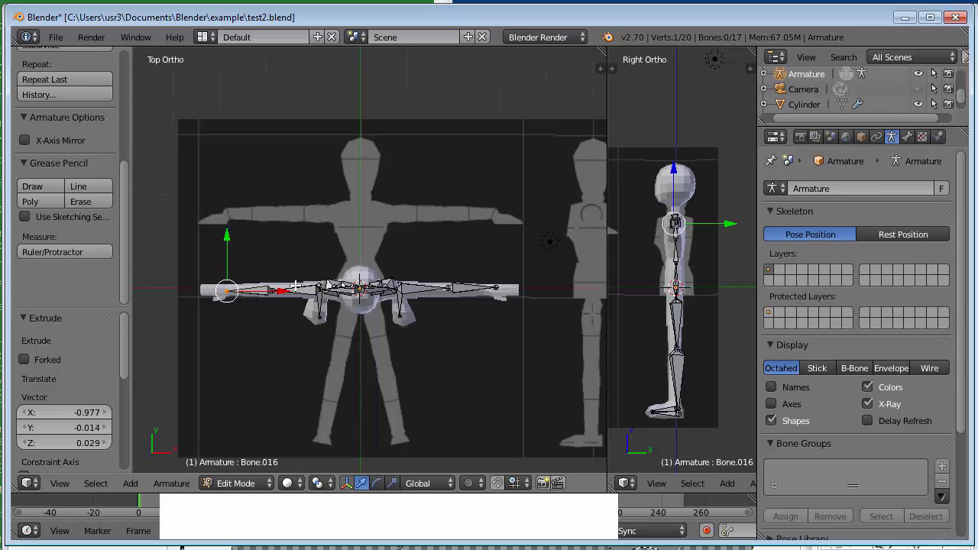
pyautogui.keyDown('shift'); pyautogui.moveTo(328, 367); pyautogui.dragTo(374, 317, button='middle'); pyautogui.keyUp('shift')
pyautogui.scroll(2, 293, 326)
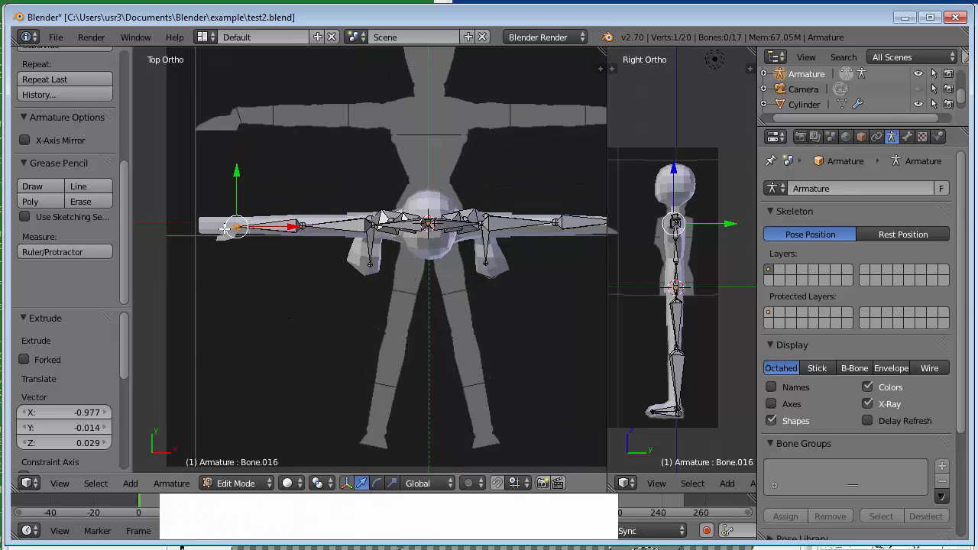
pyautogui.press('e')
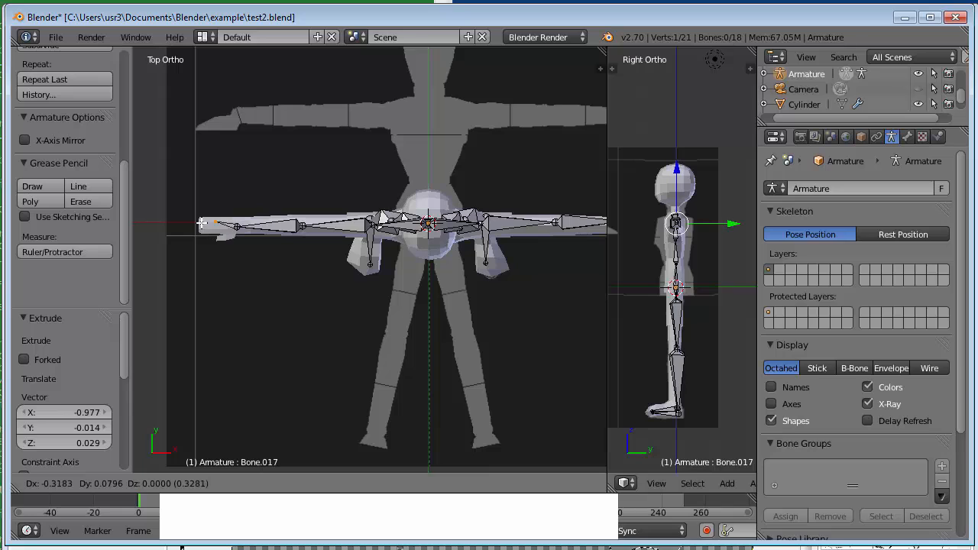
pyautogui.click(201, 228)
pyautogui.press('e')
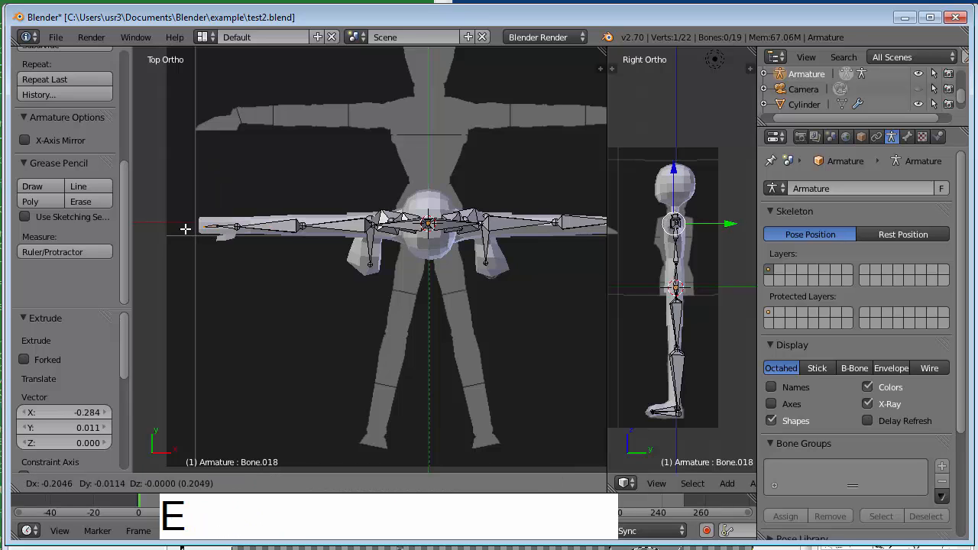
pyautogui.click(189, 228)
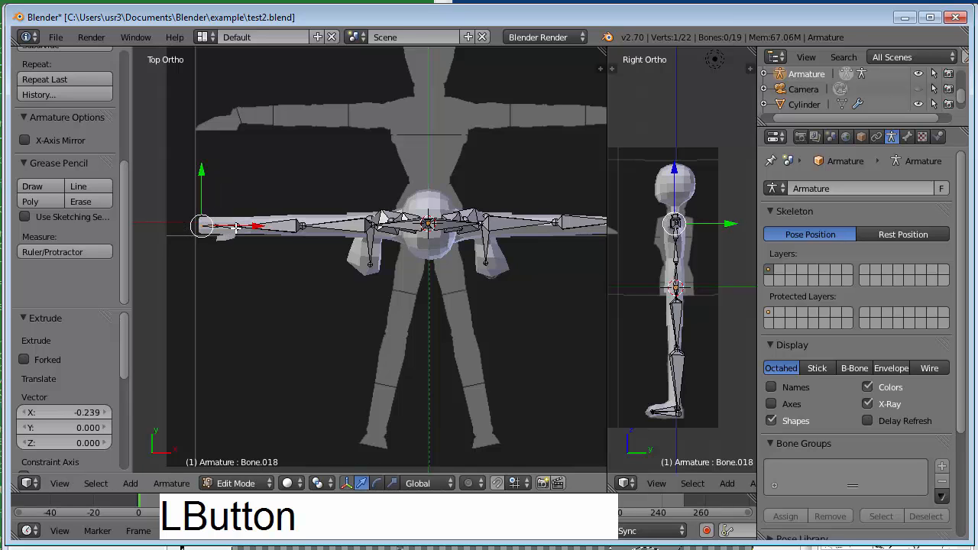
# Extrude two thumb bones, about 0.2 and 0.17 units long, from the character's right wrist into the thumb
pyautogui.rightClick(237, 227)
pyautogui.press('e')
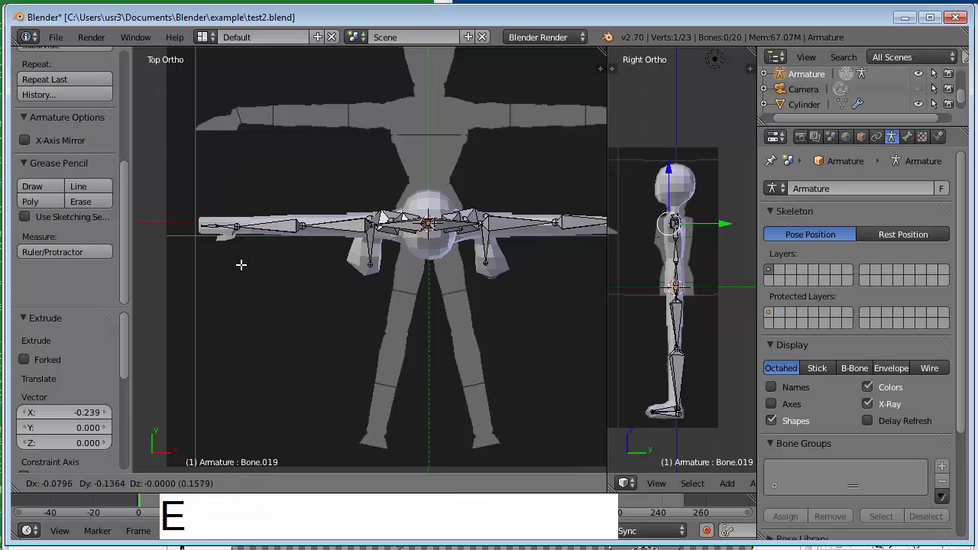
pyautogui.click(239, 266)
pyautogui.press('e')
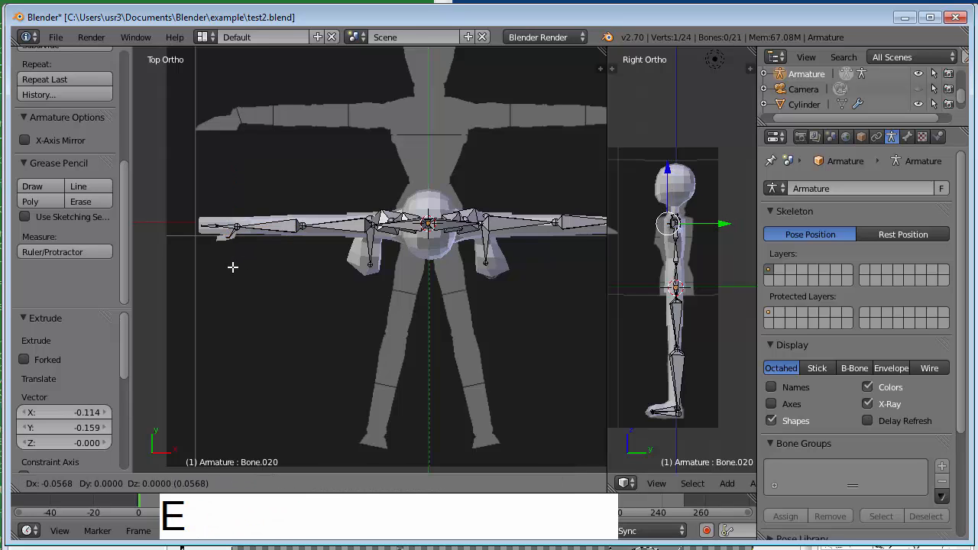
pyautogui.click(225, 268)
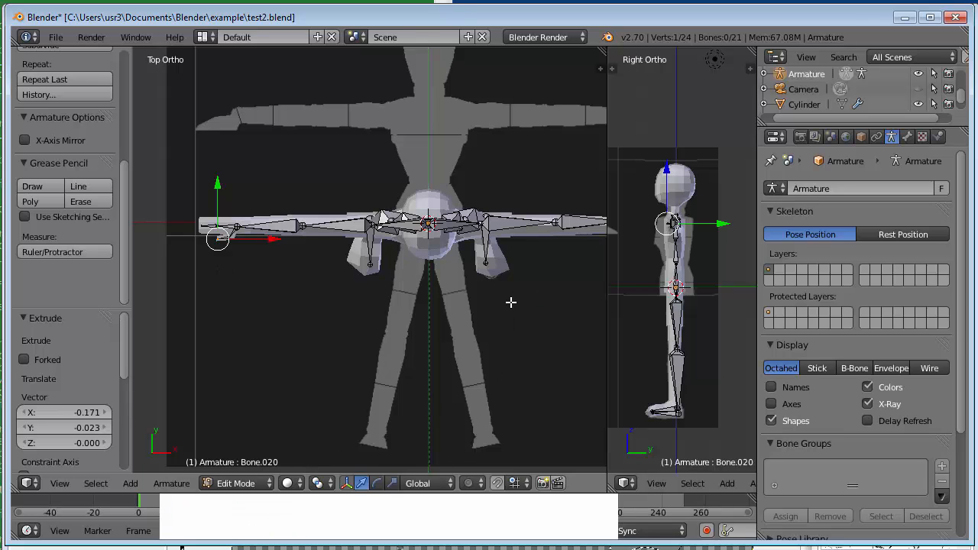
# Move the left elbow joint about -0.057 and the left wrist joint about -0.068 units along Y to center them in the arm
pyautogui.keyDown('shift'); pyautogui.moveTo(512, 301); pyautogui.dragTo(335, 323, button='middle'); pyautogui.keyUp('shift')
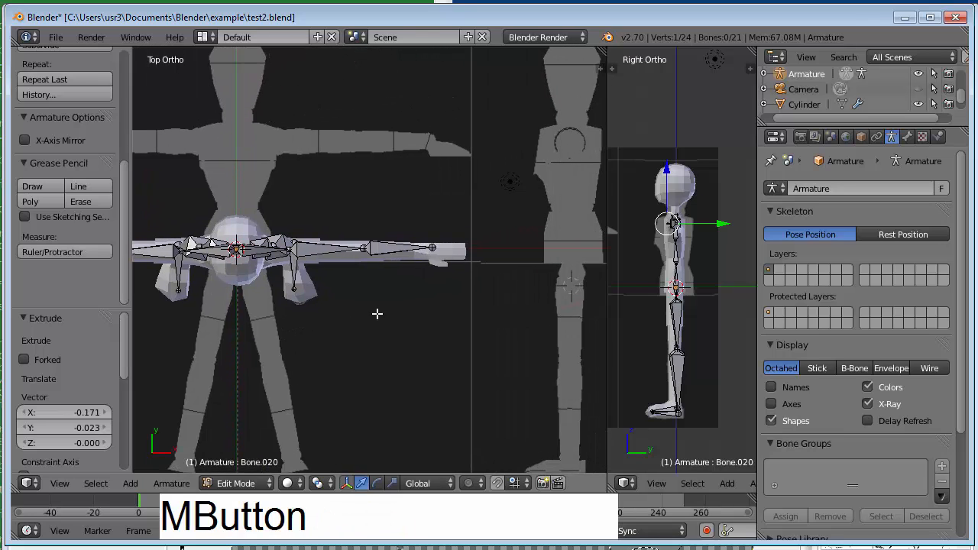
pyautogui.rightClick(363, 247)
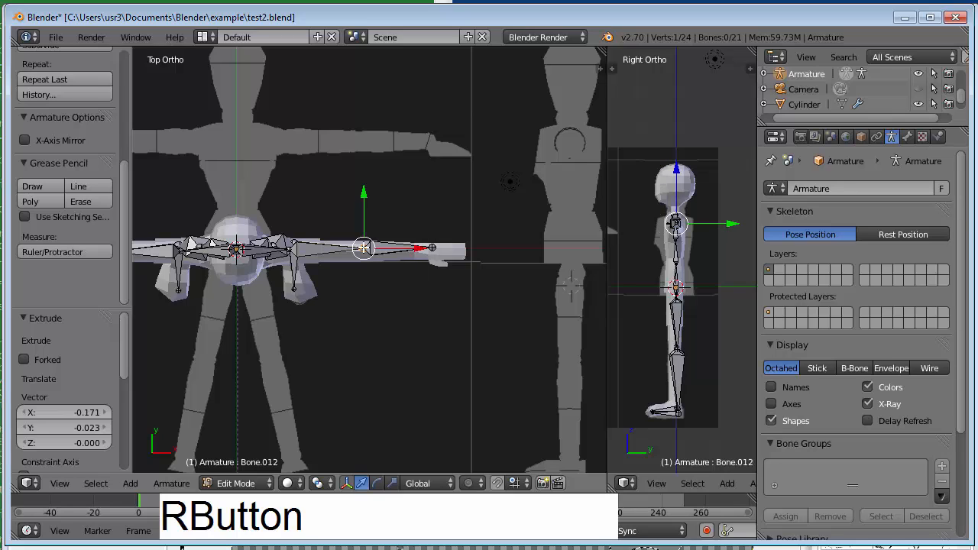
pyautogui.moveTo(364, 191); pyautogui.dragTo(369, 197)
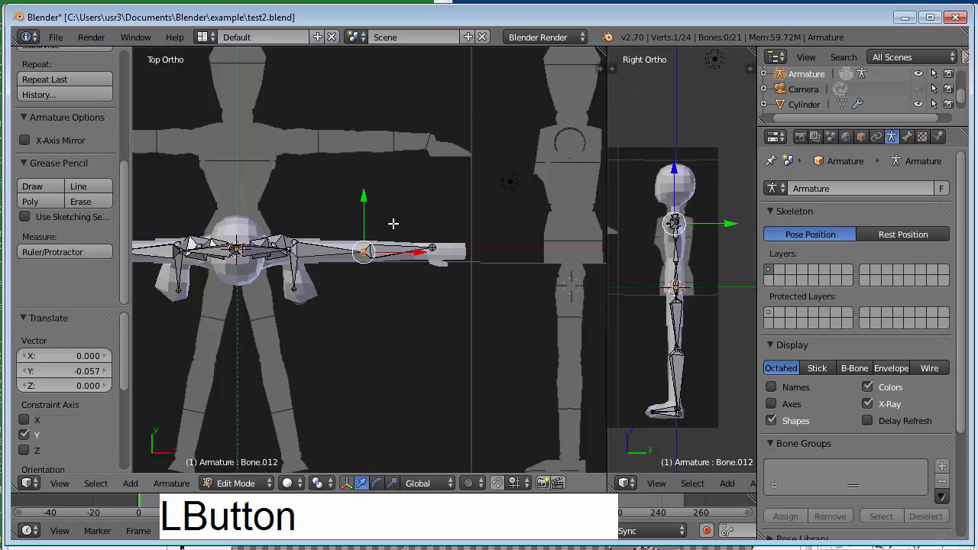
pyautogui.rightClick(433, 248)
pyautogui.moveTo(427, 202); pyautogui.dragTo(426, 202)
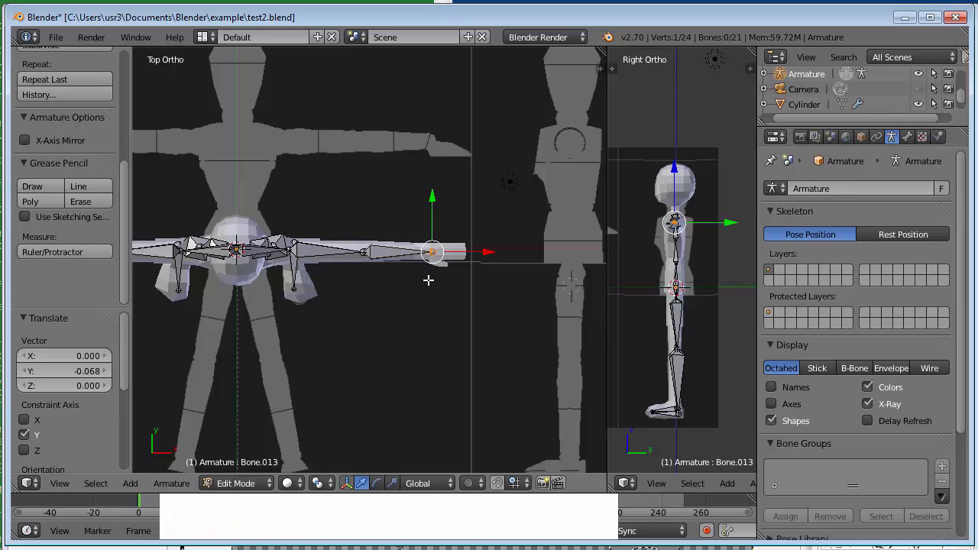
# Extrude two thumb bones, about 0.17 and 0.14 units long, from the character's left wrist into the thumb
pyautogui.press('e')
pyautogui.click(432, 290)
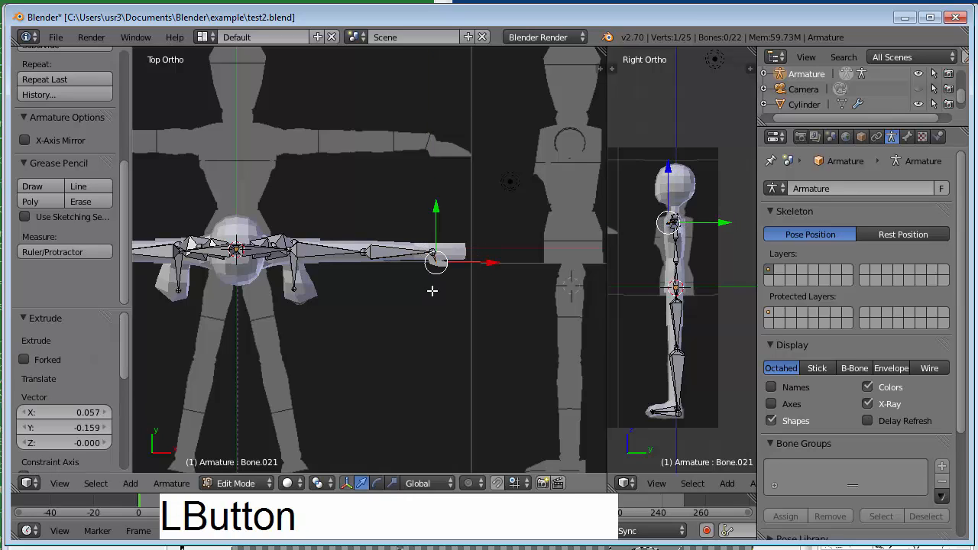
pyautogui.press('e')
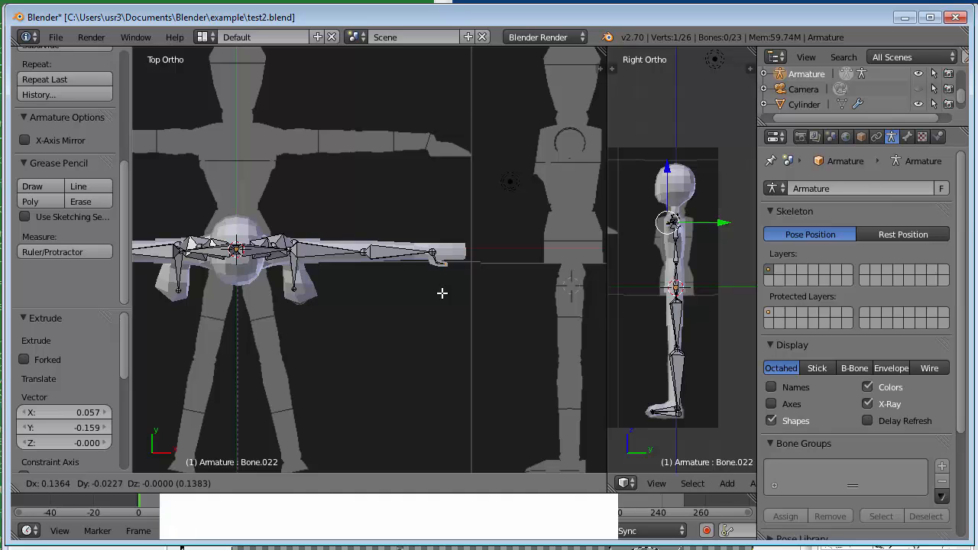
pyautogui.click(442, 293)
# Extrude two hand bones from the left wrist to the fingertips and shift the joint between them 0.045 units along X
pyautogui.rightClick(433, 253)
pyautogui.press('e')
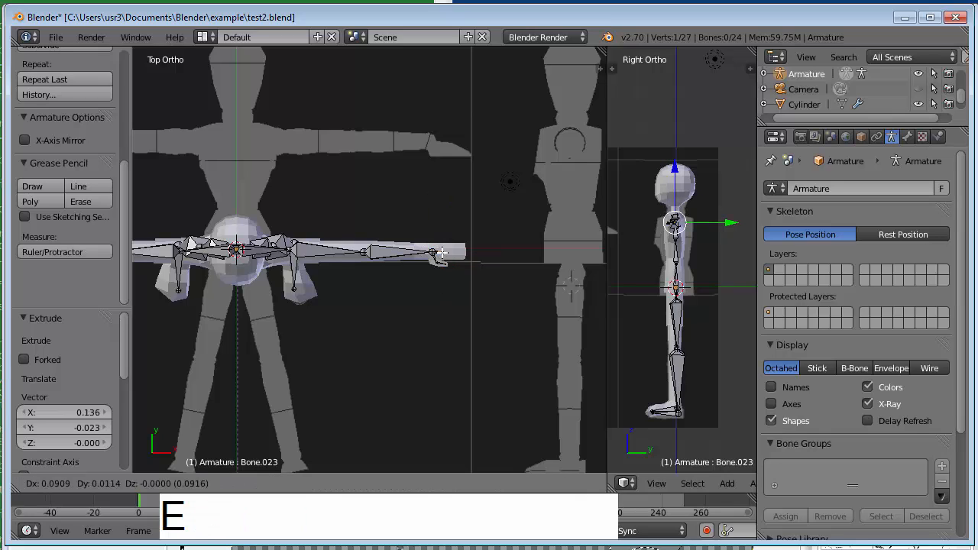
pyautogui.click(447, 253)
pyautogui.press('e')
pyautogui.click(464, 252)
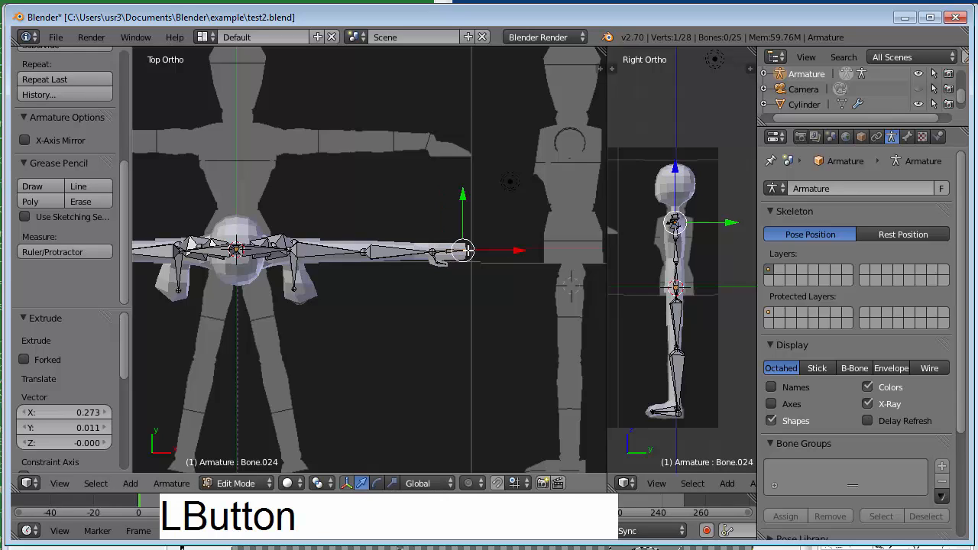
pyautogui.rightClick(444, 252)
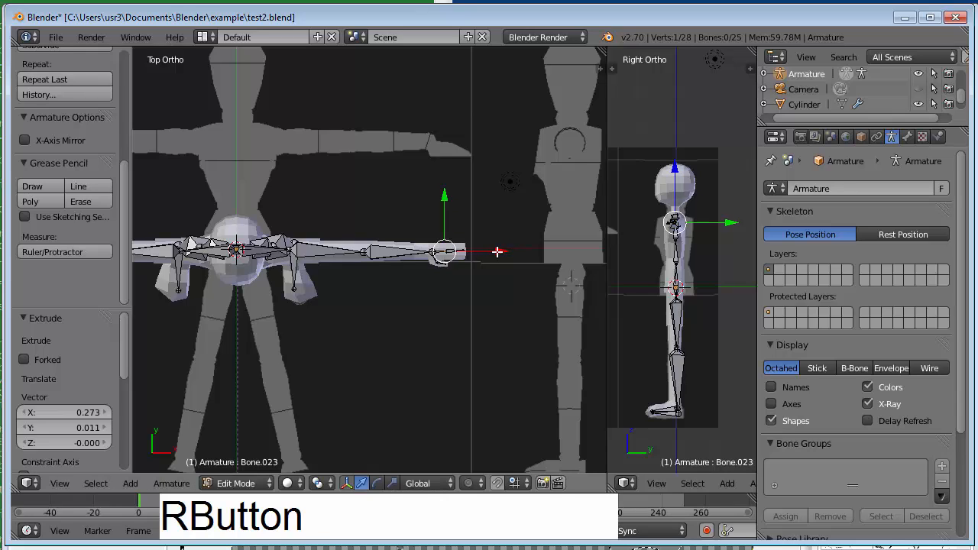
pyautogui.moveTo(497, 251); pyautogui.dragTo(501, 253)
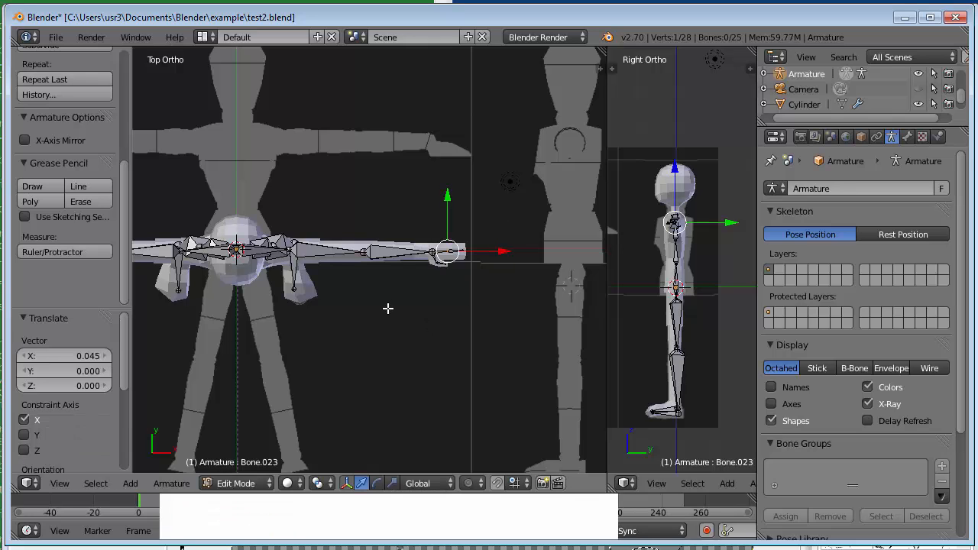
# In front view, extrude a neck bone about 0.28 units up from the spine's top and a head bone about 1 unit long to the crown
pyautogui.moveTo(389, 308); pyautogui.dragTo(399, 171, button='middle')
pyautogui.scroll(-3, 400, 171)
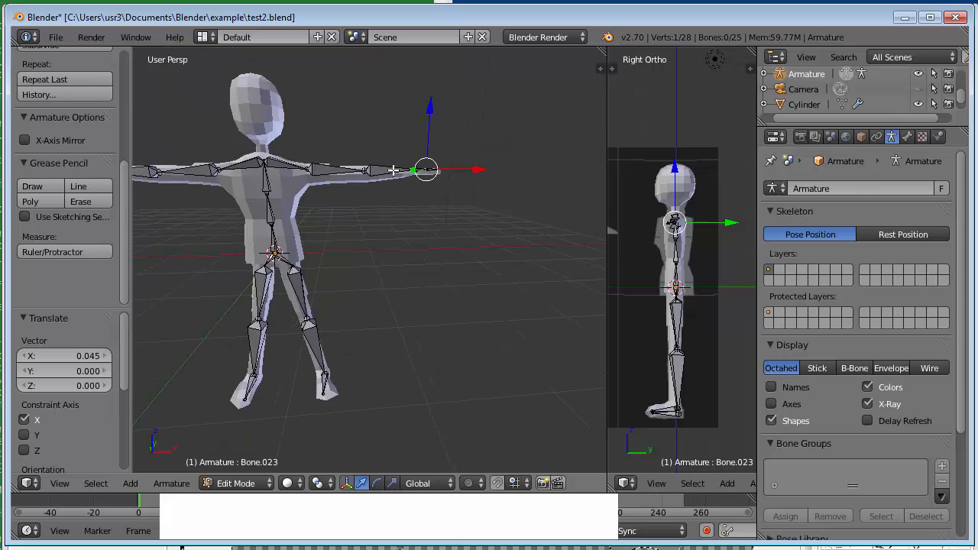
pyautogui.rightClick(262, 158)
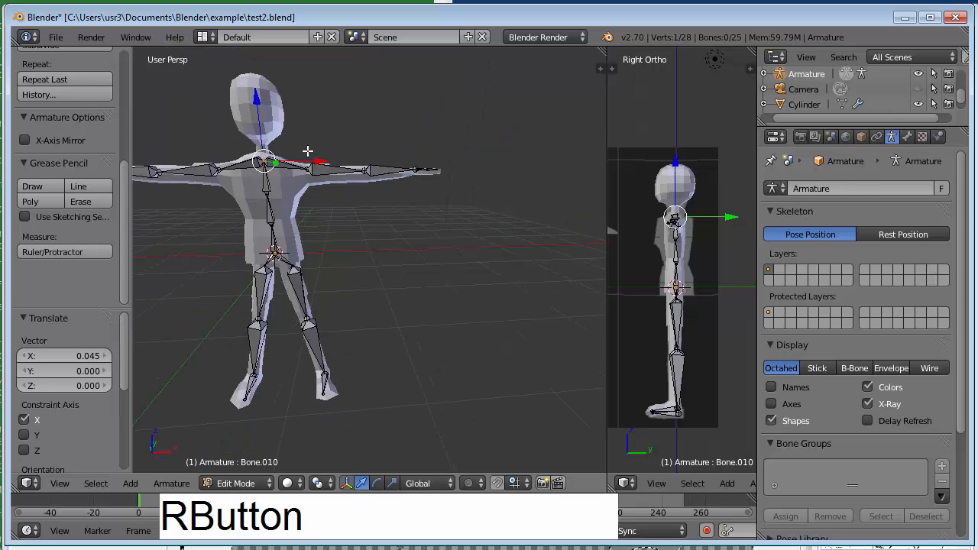
pyautogui.press('KP_1')
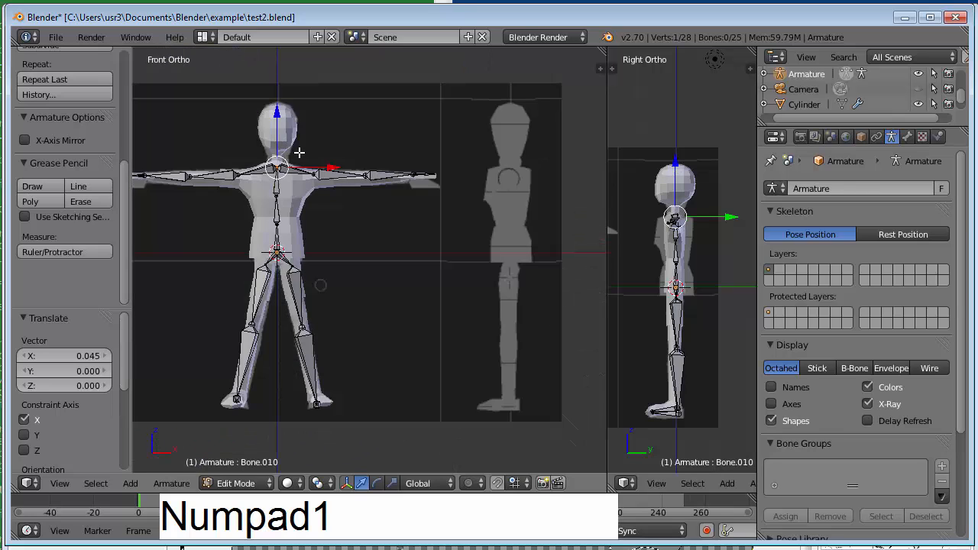
pyautogui.press('e')
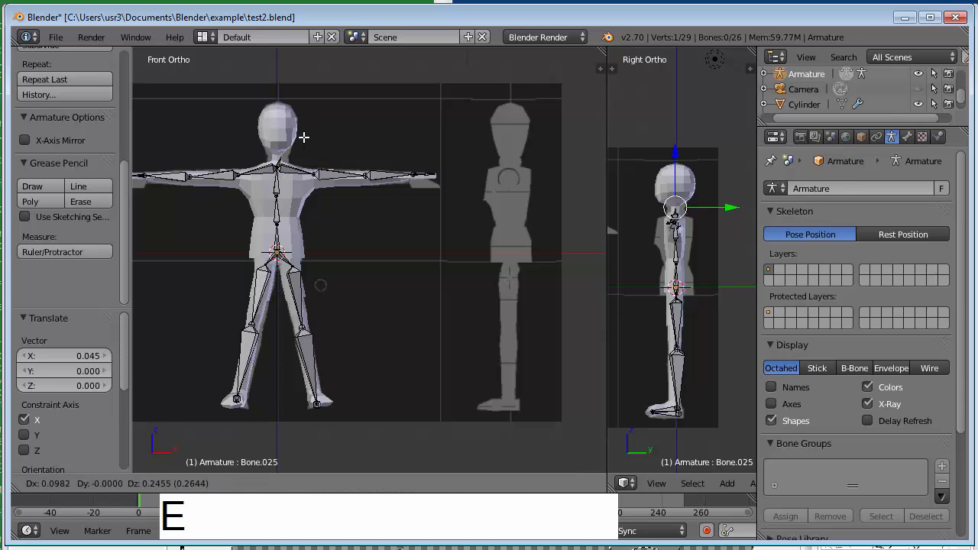
pyautogui.click(300, 93)
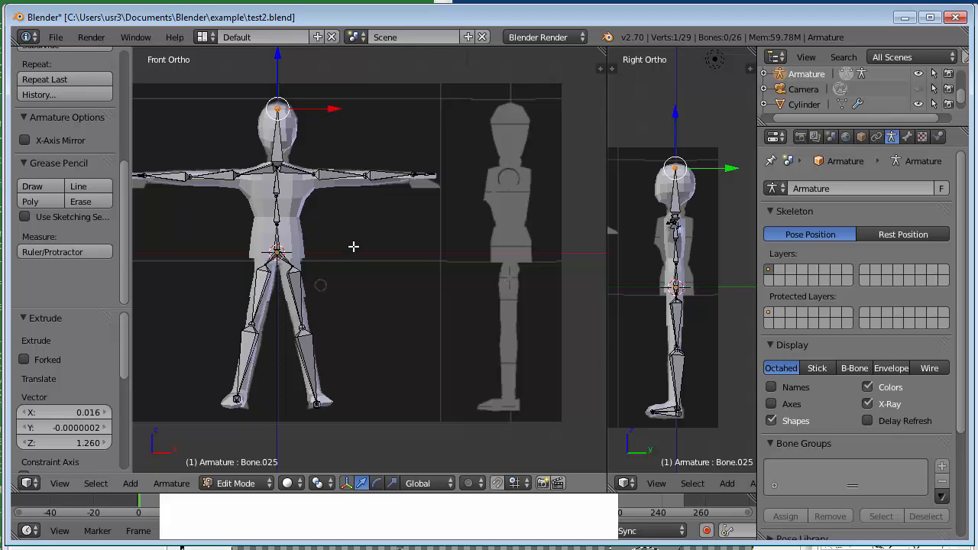
pyautogui.moveTo(271, 56); pyautogui.dragTo(274, 103)
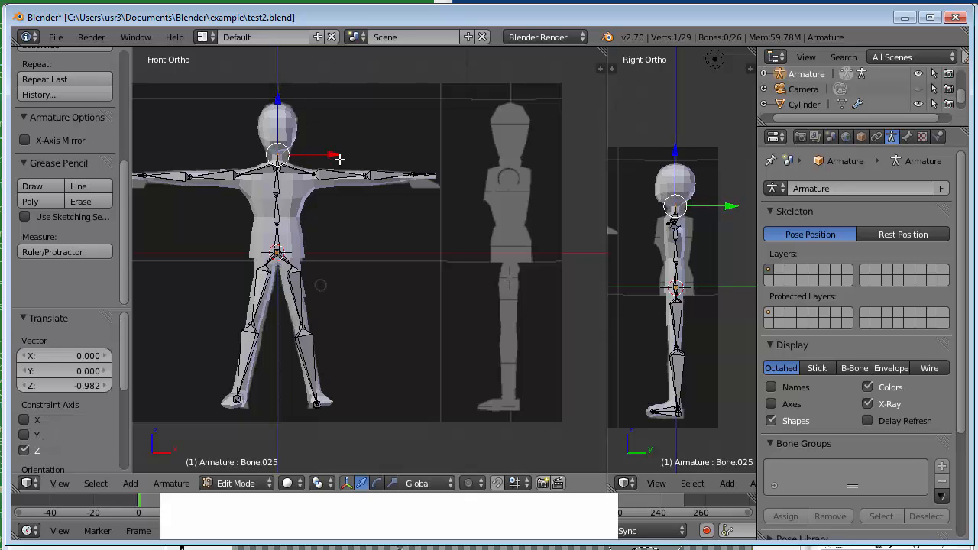
pyautogui.press('e')
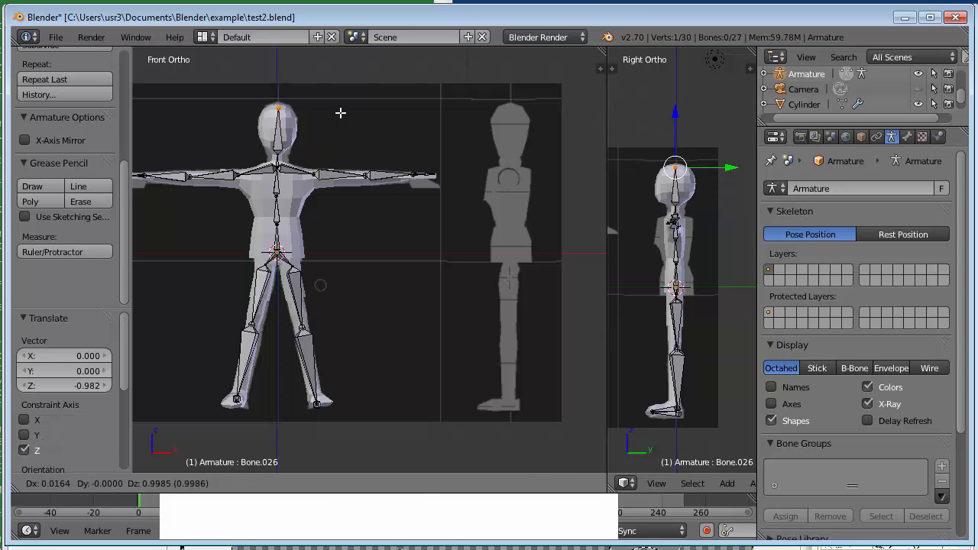
pyautogui.click(340, 113)
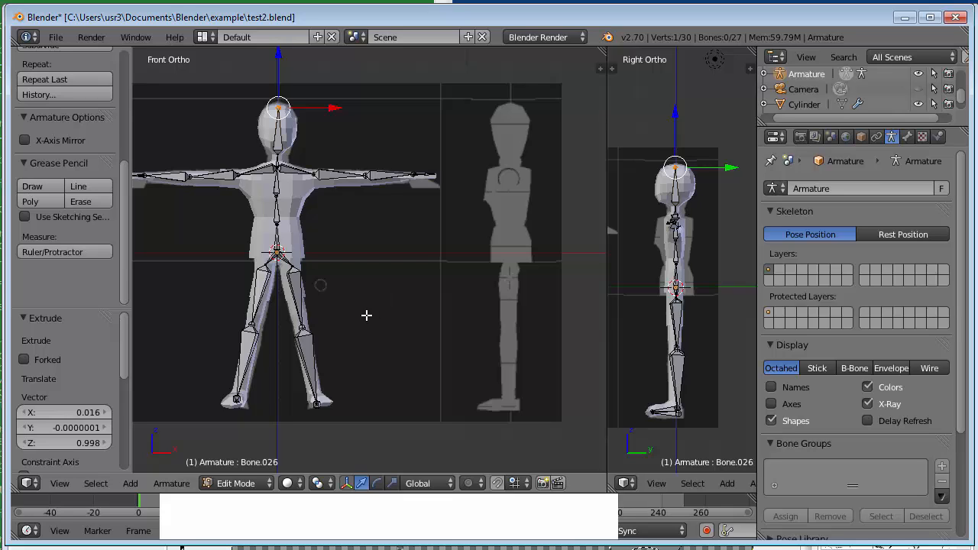
# In Object Mode, parent the body mesh to the armature with automatic weights
pyautogui.press('Tab')
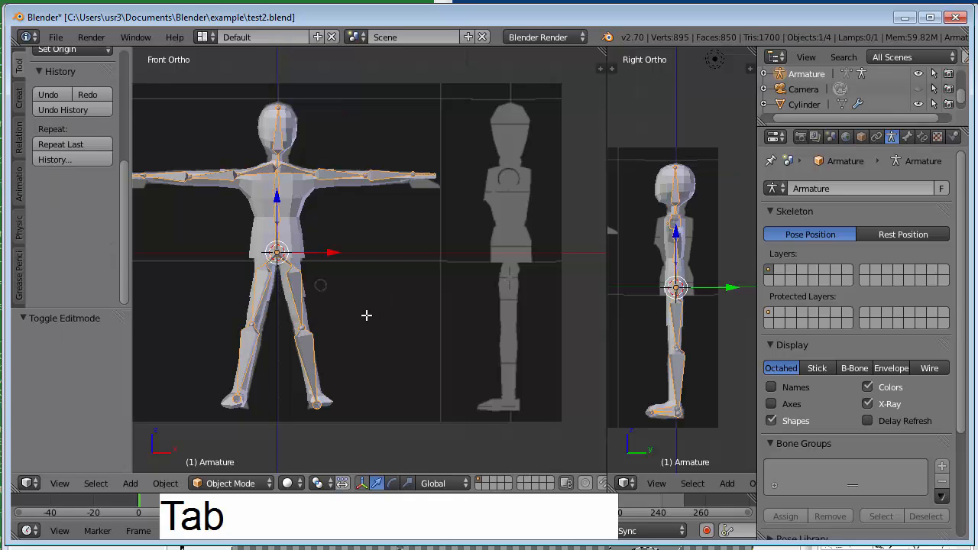
pyautogui.rightClick(295, 234)
pyautogui.press('shift')
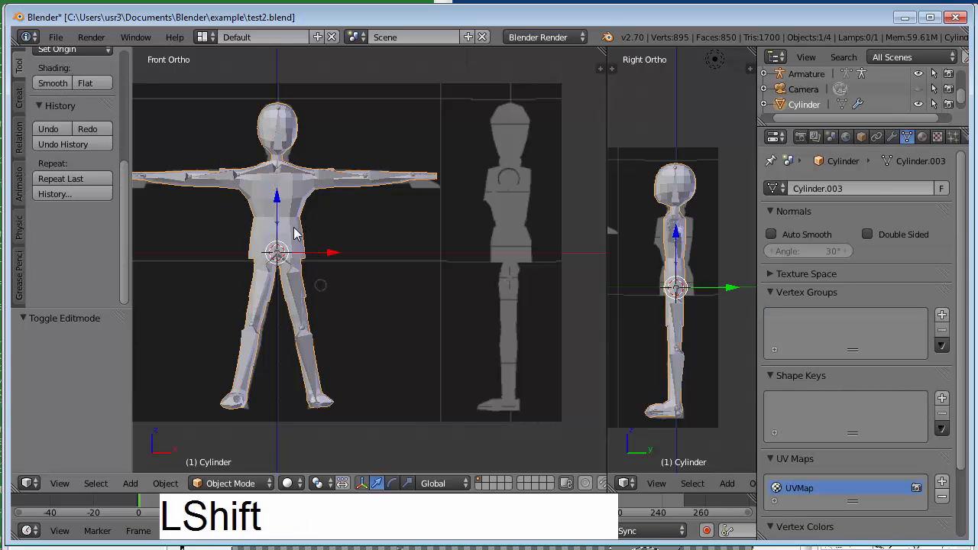
pyautogui.keyDown('shift'); pyautogui.rightClick(295, 289); pyautogui.keyUp('shift')
pyautogui.press('ctrl')
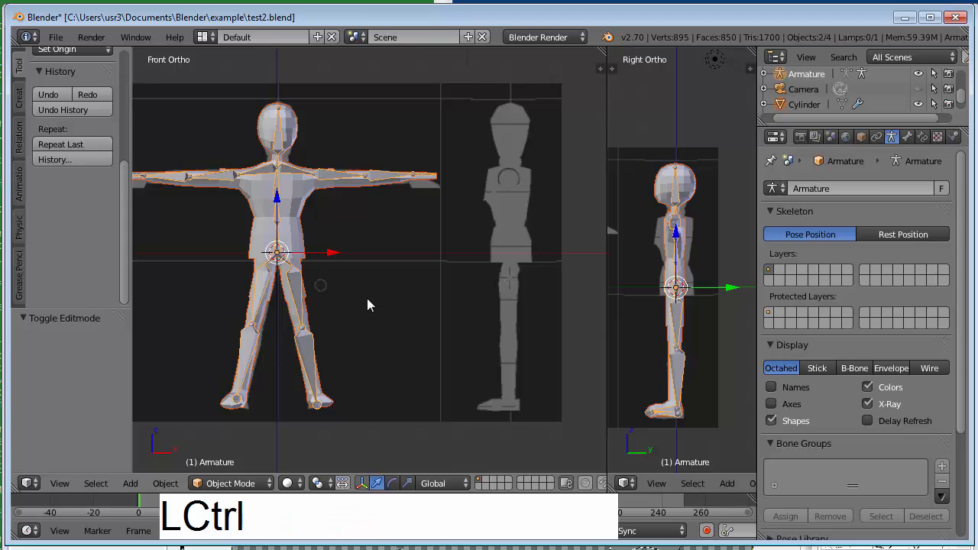
pyautogui.press('ctrl')
pyautogui.hotkey('ctrl', 'p')
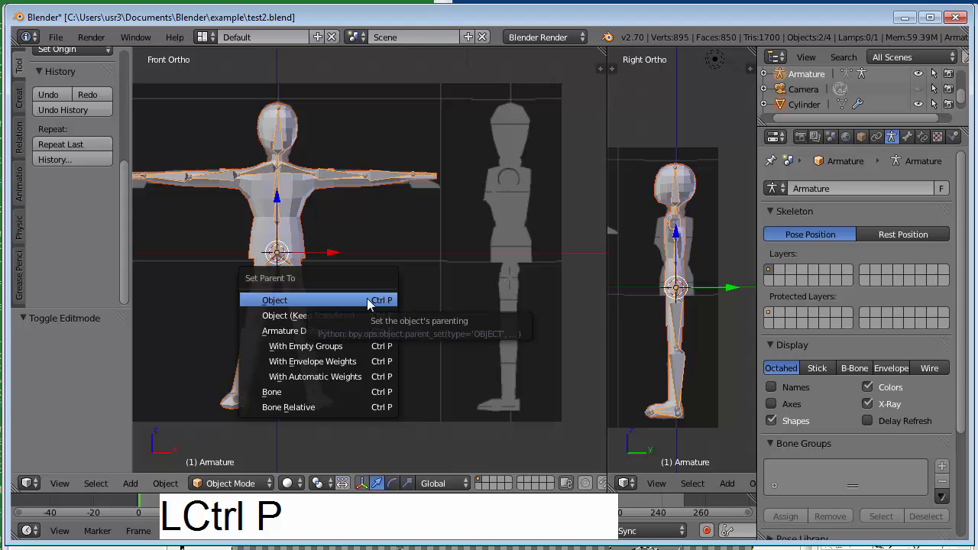
pyautogui.click(358, 375)
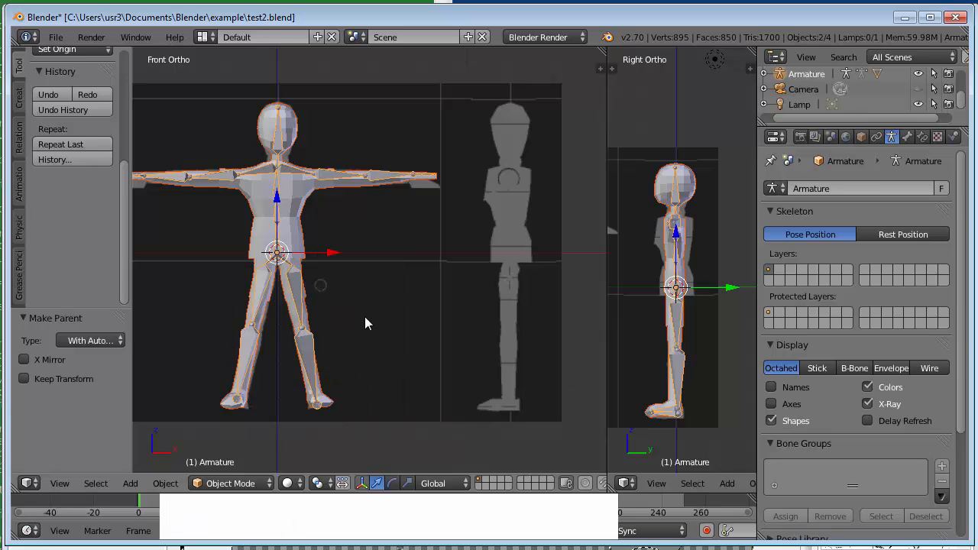
# Select only the armature and switch it to Pose Mode
pyautogui.press('a')
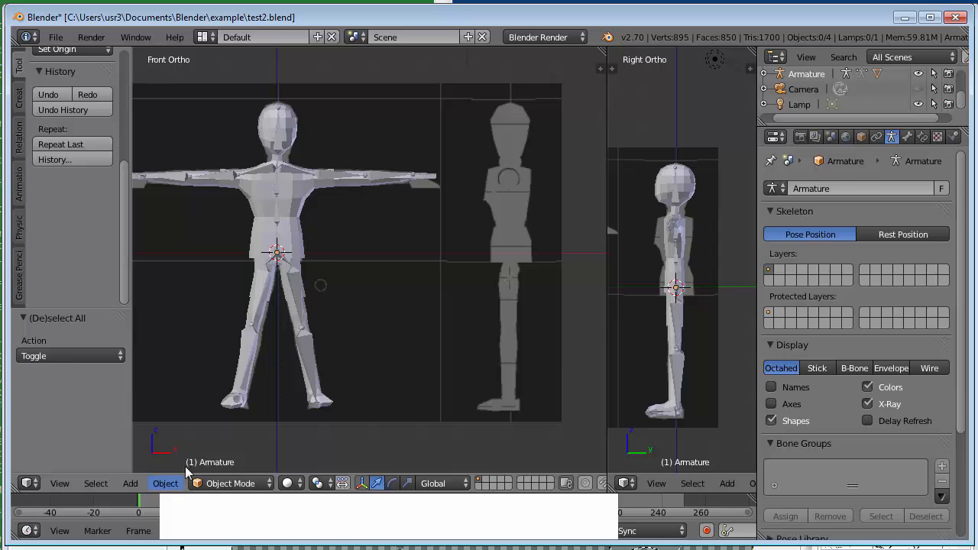
pyautogui.rightClick(299, 287)
pyautogui.rightClick(297, 279)
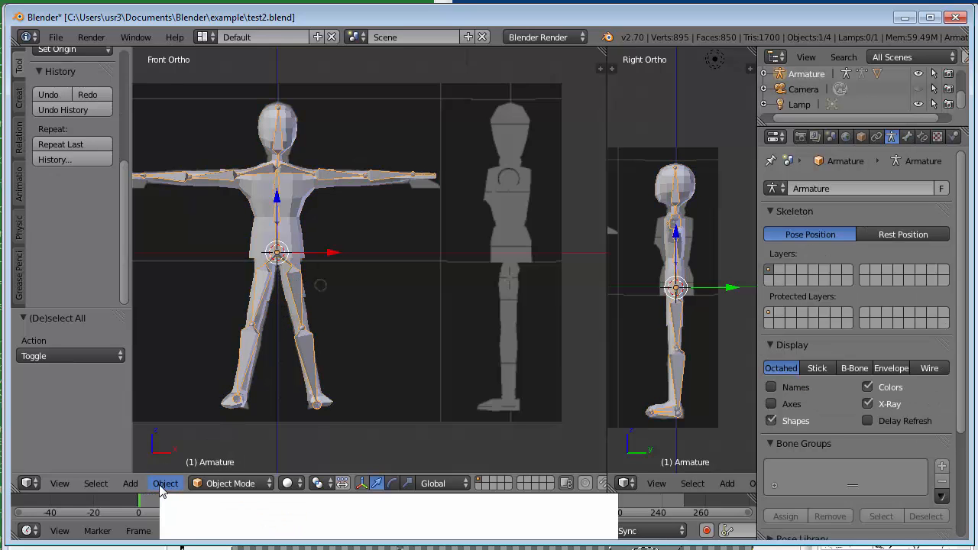
pyautogui.click(225, 484)
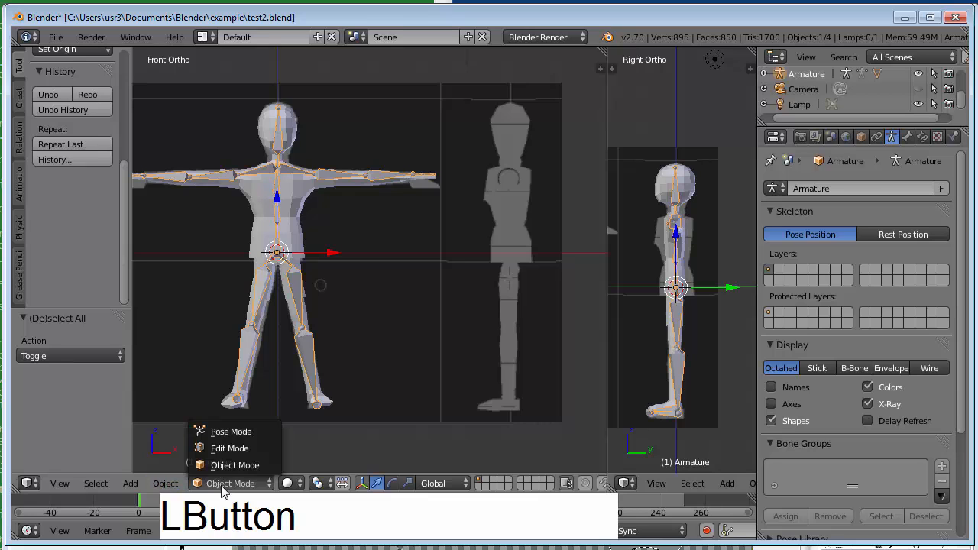
pyautogui.click(233, 434)
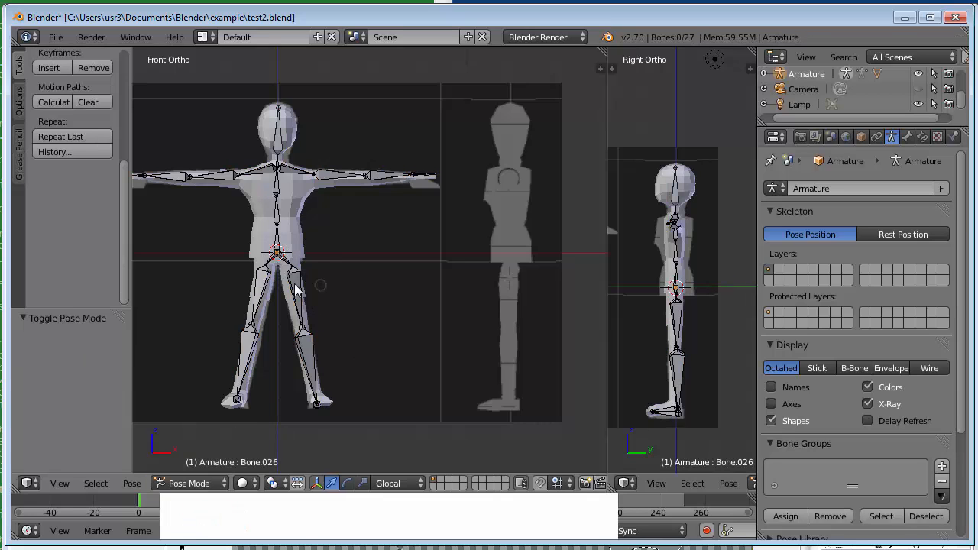
# Select all bones, create a new pose library for the armature, and add the current pose to it
pyautogui.press('a')
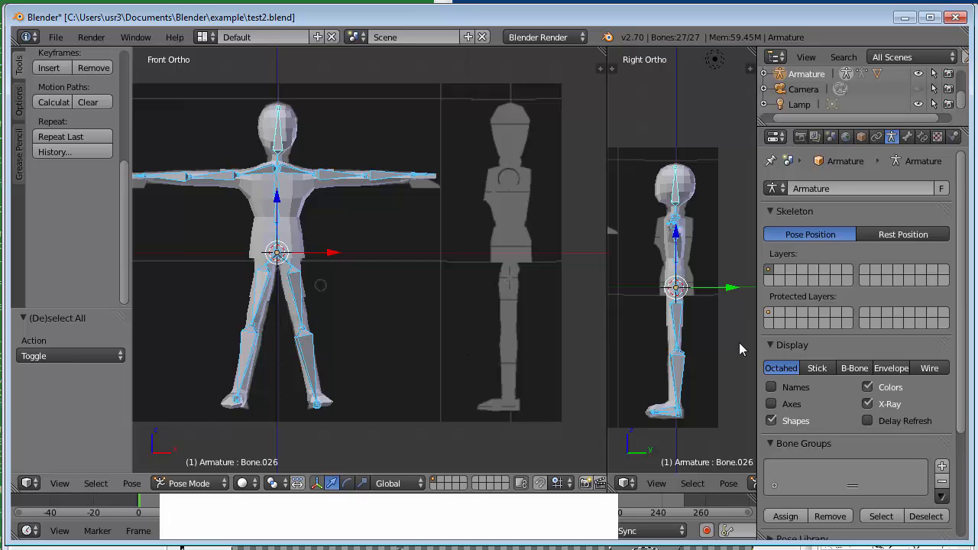
pyautogui.moveTo(960, 389); pyautogui.dragTo(948, 493)
pyautogui.click(769, 404)
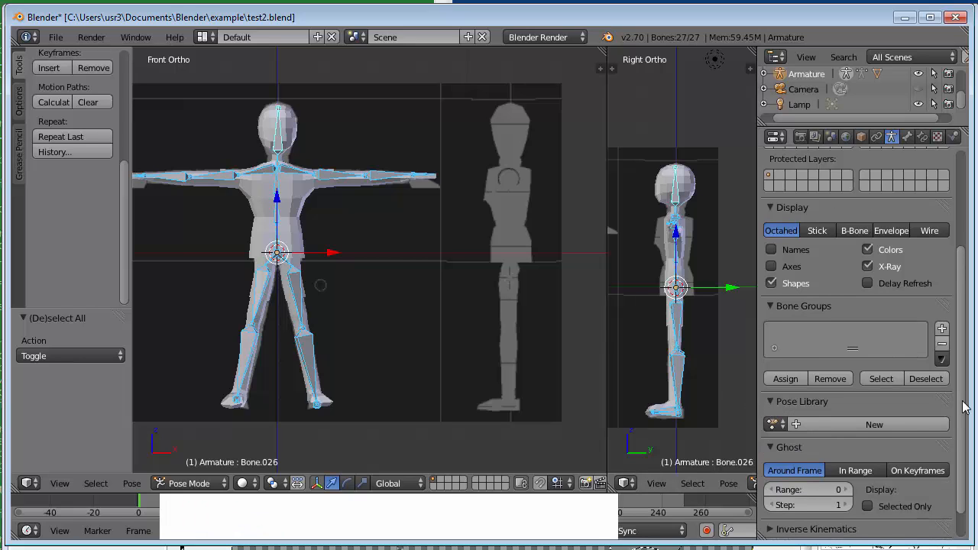
pyautogui.moveTo(962, 412); pyautogui.dragTo(969, 435)
pyautogui.click(884, 390)
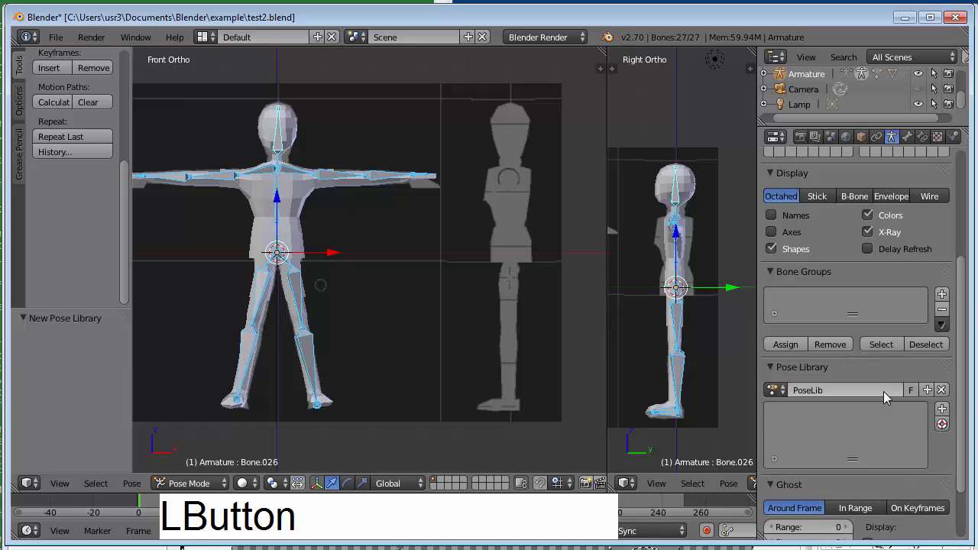
pyautogui.click(943, 413)
pyautogui.click(942, 407)
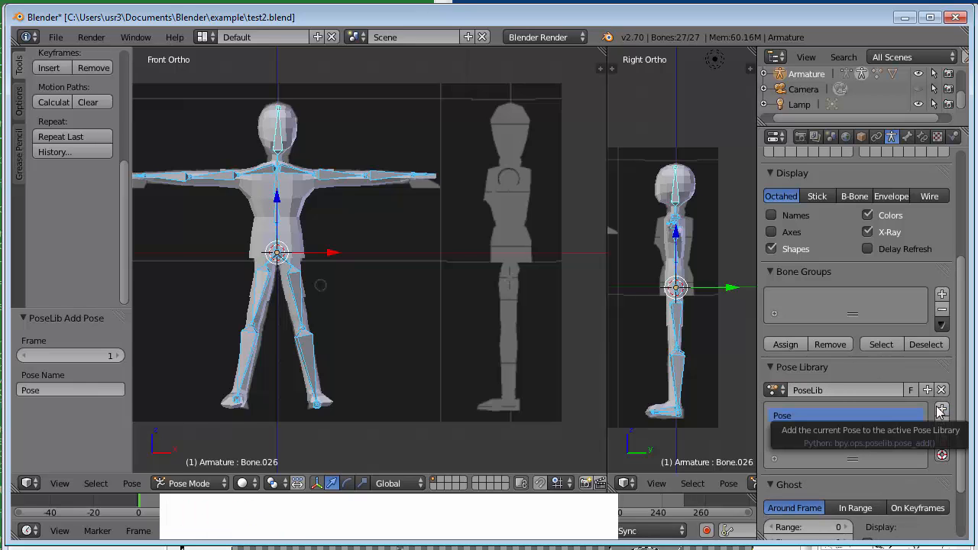
# Rename the stored pose in the pose library as Rest
pyautogui.doubleClick(784, 421)
pyautogui.write('REST')
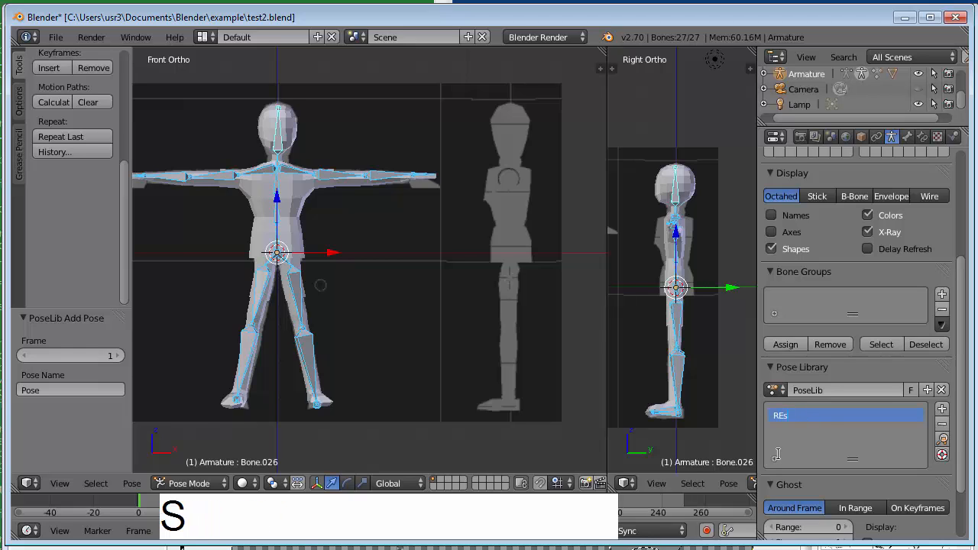
pyautogui.press('BackSpace')
pyautogui.press('BackSpace')
pyautogui.write('st')
pyautogui.press('Return')
# Select the character's left upper arm bone and set up the rotate manipulator with Normal orientation
pyautogui.rightClick(337, 178)
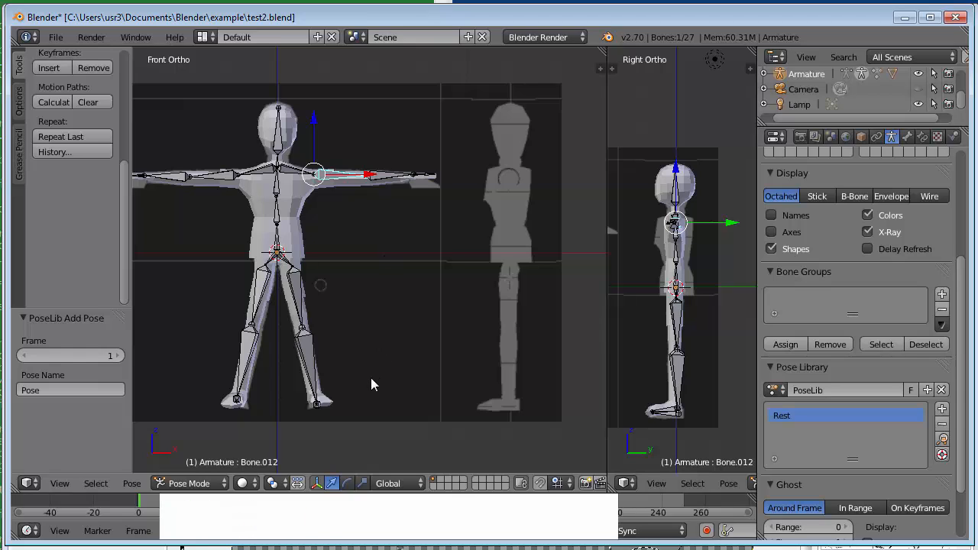
pyautogui.click(389, 487)
pyautogui.click(408, 433)
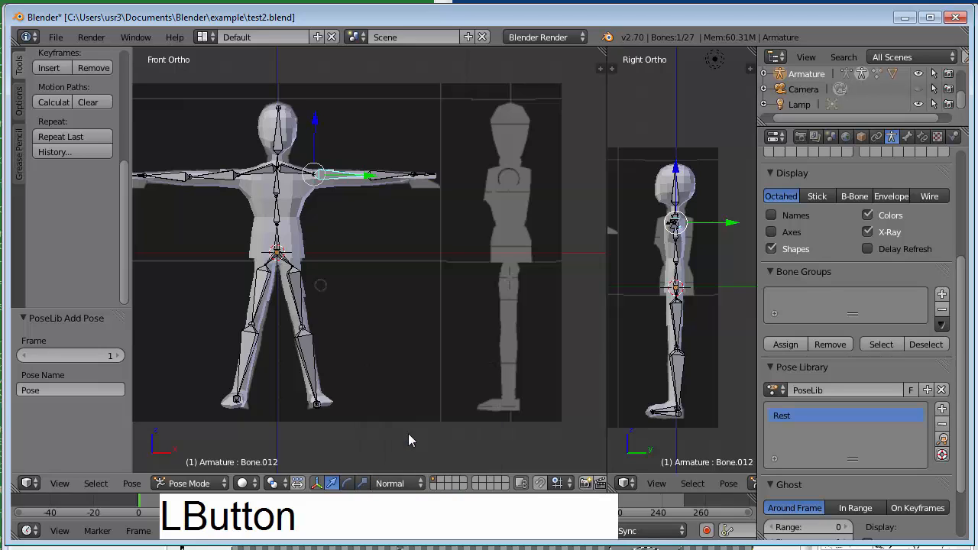
pyautogui.click(347, 484)
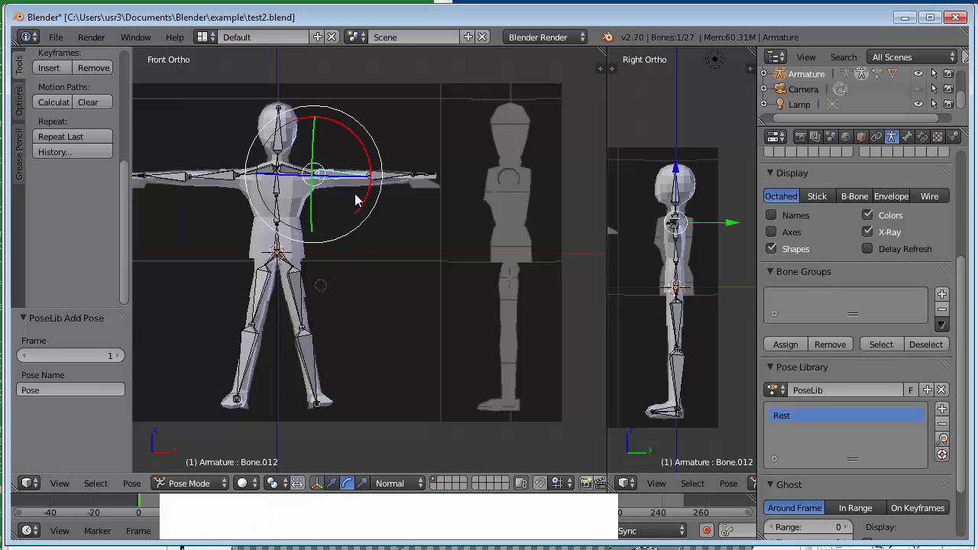
# Try rotating the left upper arm bone to test the mesh deformation, and undo the rotation
pyautogui.click(346, 135)
pyautogui.moveTo(344, 135); pyautogui.dragTo(387, 76)
pyautogui.hotkey('ctrl', 'z')
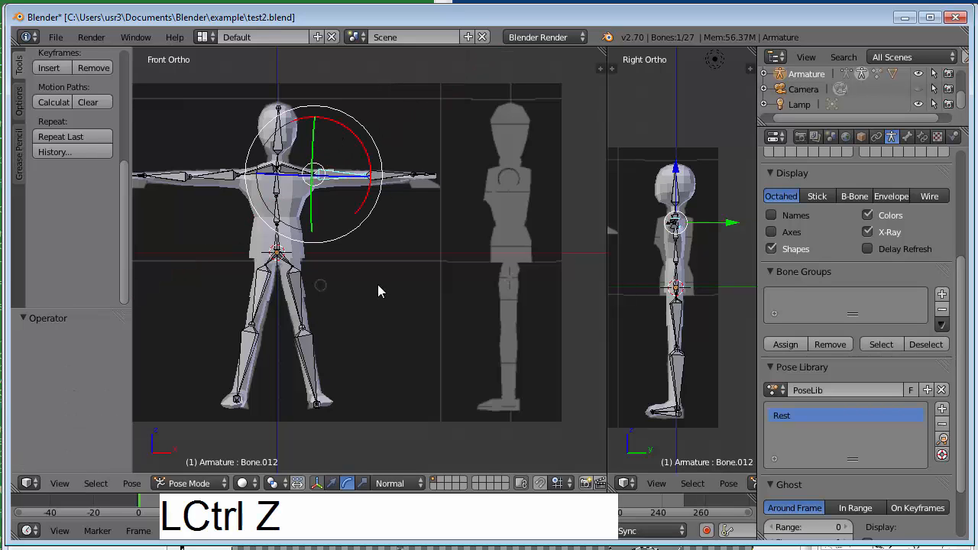
# Select the body mesh and switch it to Weight Paint mode in a perspective view of the upper body
pyautogui.scroll(3, 365, 314)
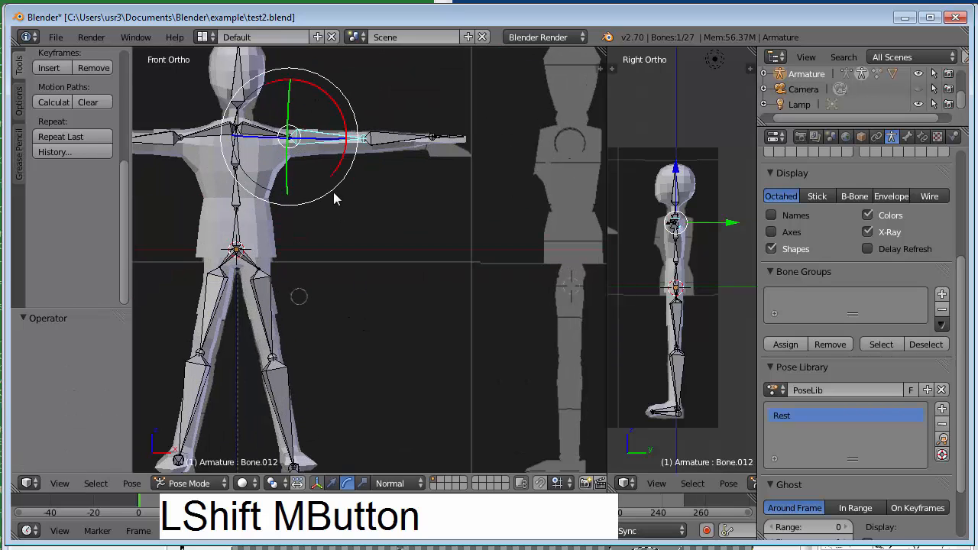
pyautogui.keyDown('shift'); pyautogui.moveTo(334, 196); pyautogui.dragTo(520, 337, button='middle'); pyautogui.keyUp('shift')
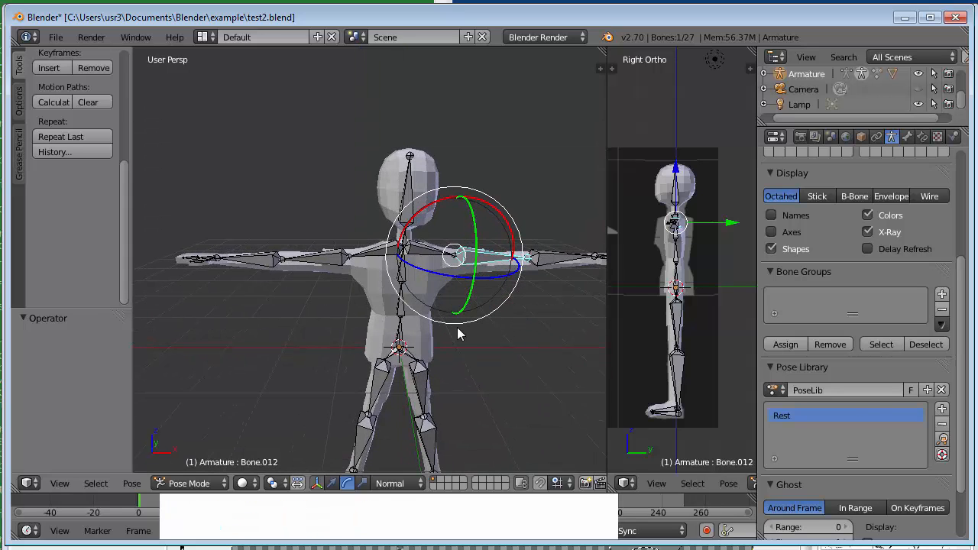
pyautogui.rightClick(385, 177)
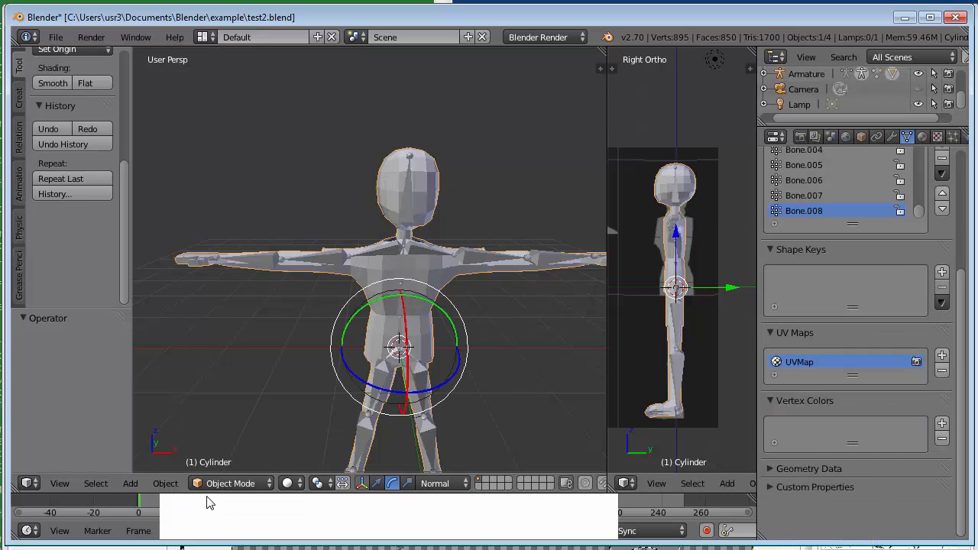
pyautogui.click(226, 484)
pyautogui.click(234, 397)
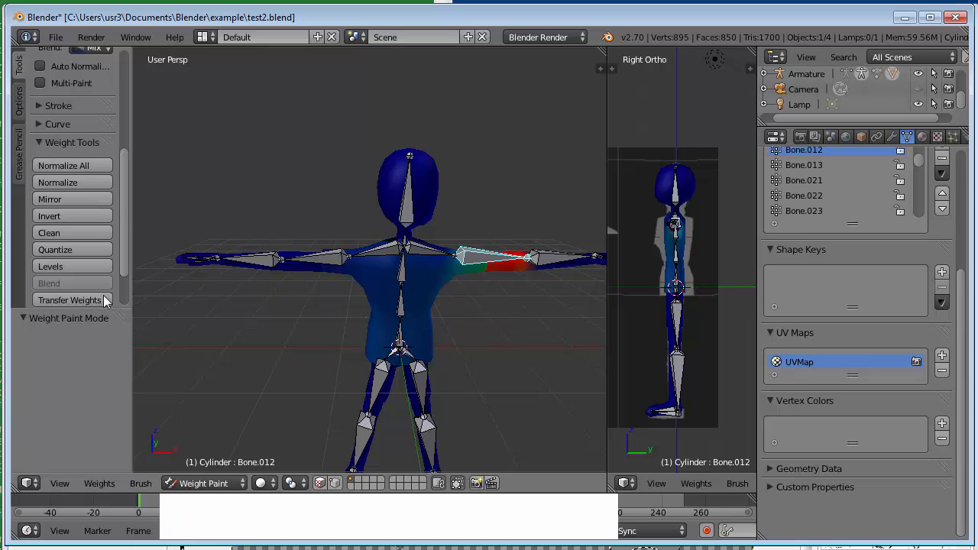
# Set the brush radius to 14 px and paint weight 1.000 on the front of the left upper arm for its bone
pyautogui.moveTo(123, 196); pyautogui.dragTo(146, 75)
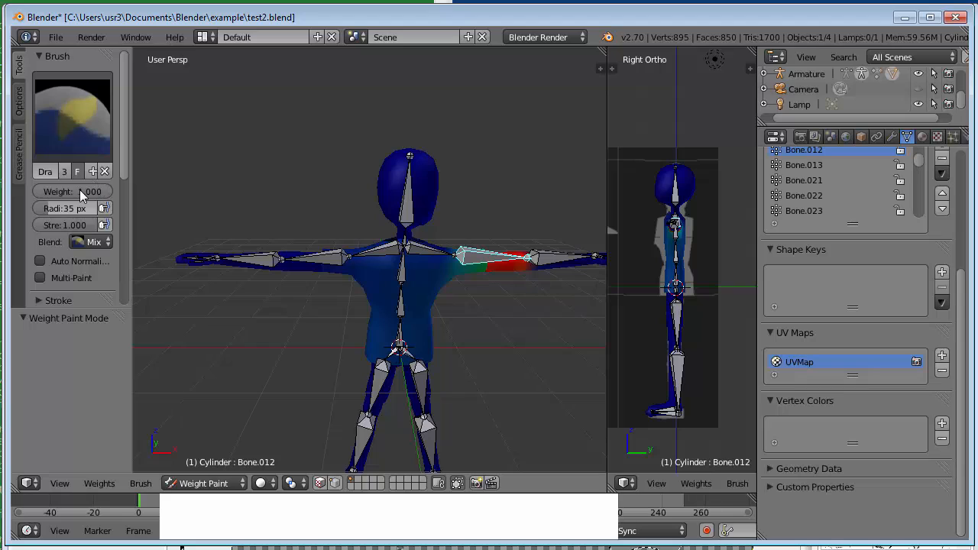
pyautogui.click(45, 209)
pyautogui.moveTo(42, 209); pyautogui.dragTo(40, 212)
pyautogui.click(473, 279)
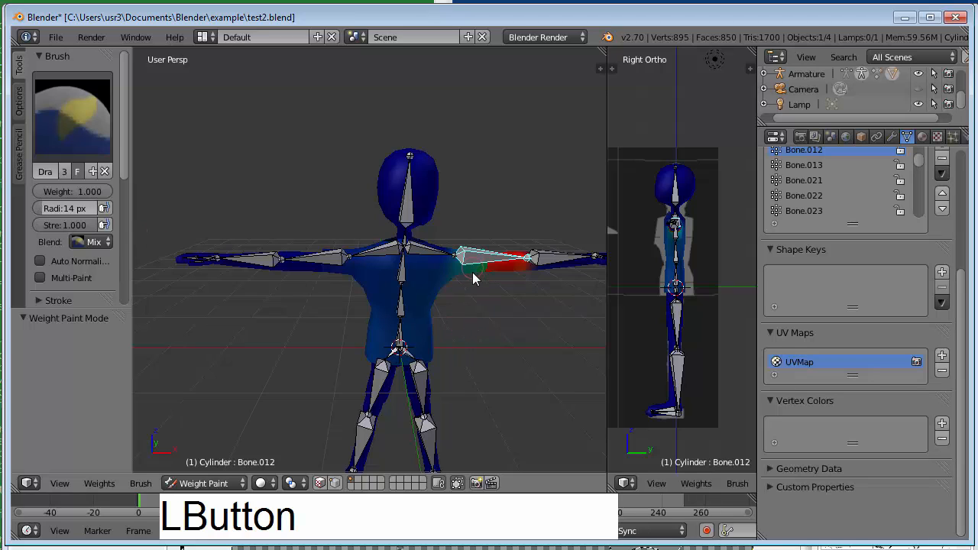
pyautogui.moveTo(466, 278); pyautogui.dragTo(469, 277)
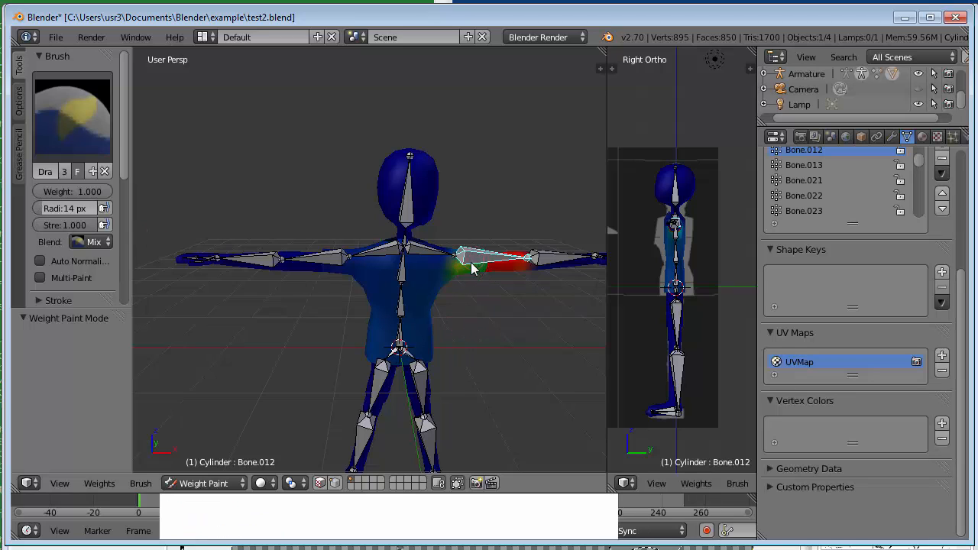
pyautogui.click(484, 268)
pyautogui.moveTo(471, 259); pyautogui.dragTo(459, 269)
# Paint weight 1.000 on the back of the left upper arm for the same bone
pyautogui.moveTo(464, 214); pyautogui.dragTo(443, 190, button='middle')
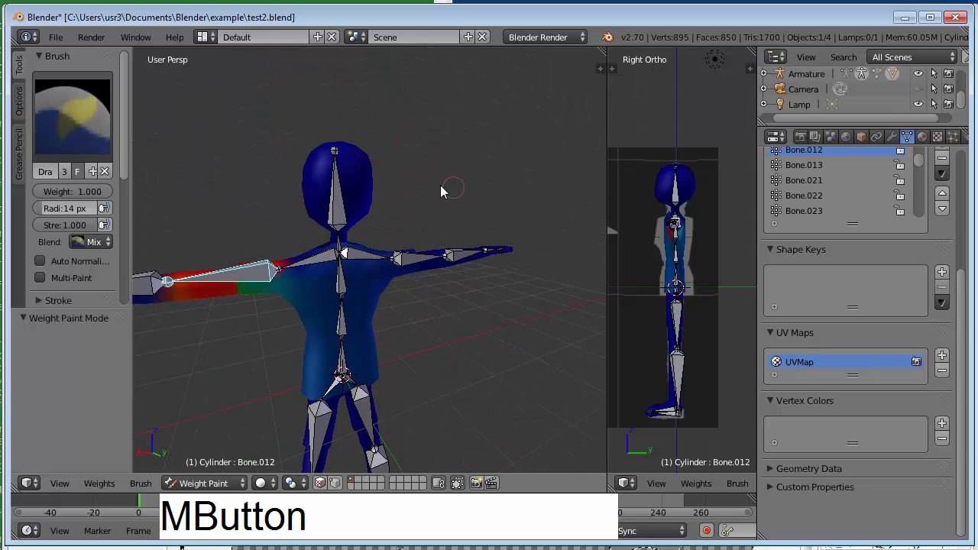
pyautogui.click(260, 291)
pyautogui.moveTo(255, 302)
pyautogui.mouseDown()
pyautogui.moveTo(262, 281)
pyautogui.moveTo(273, 294)
pyautogui.moveTo(264, 275)
pyautogui.moveTo(255, 269)
pyautogui.moveTo(239, 286)
pyautogui.mouseUp()
pyautogui.moveTo(245, 282)
pyautogui.mouseDown(button='middle')
pyautogui.moveTo(240, 332)
pyautogui.moveTo(579, 314)
pyautogui.moveTo(550, 310)
pyautogui.mouseUp(button='middle')
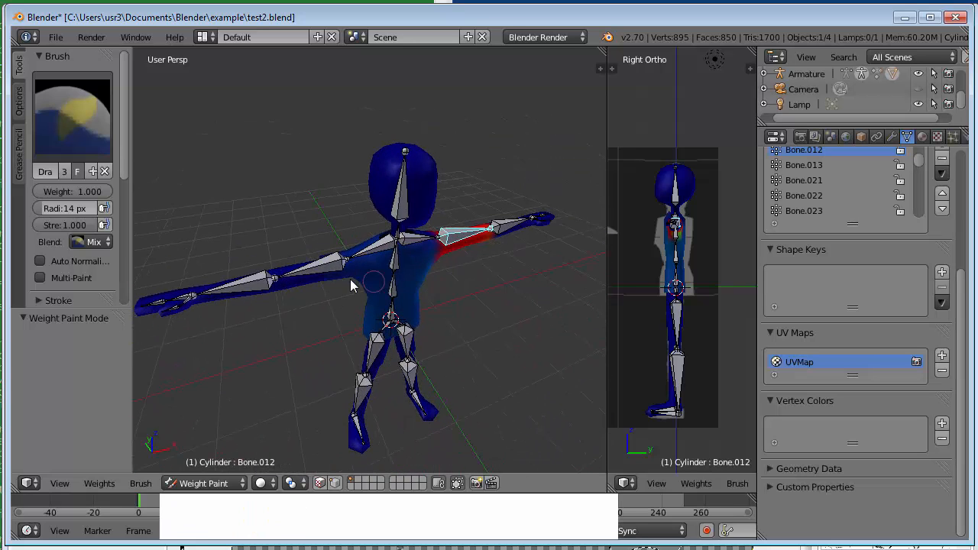
# Select the right upper arm bone and paint weight 1.000 on the front and back of that arm near the shoulder
pyautogui.rightClick(325, 271)
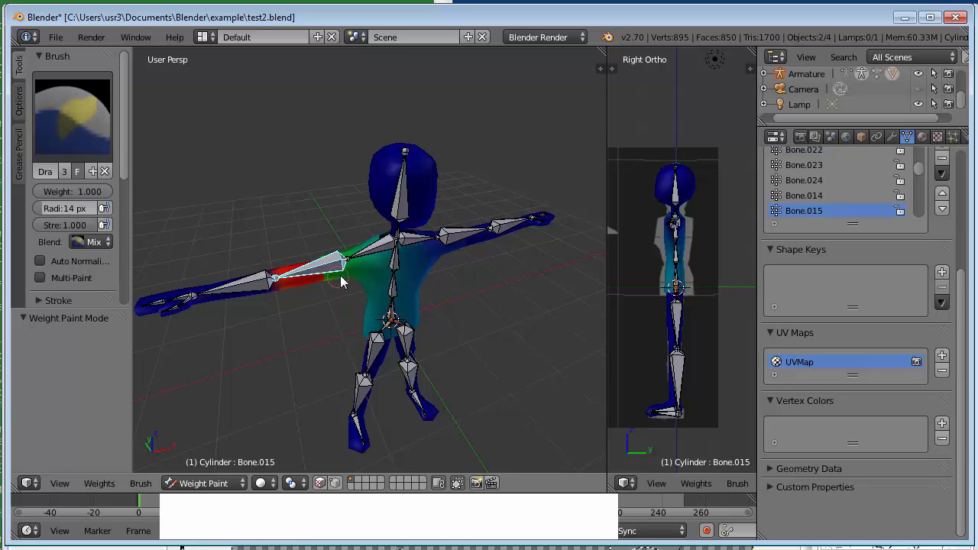
pyautogui.moveTo(340, 277)
pyautogui.mouseDown()
pyautogui.moveTo(339, 263)
pyautogui.moveTo(328, 291)
pyautogui.moveTo(331, 259)
pyautogui.moveTo(345, 257)
pyautogui.moveTo(339, 294)
pyautogui.mouseUp()
pyautogui.moveTo(329, 275); pyautogui.dragTo(572, 245, button='middle')
pyautogui.click(404, 292)
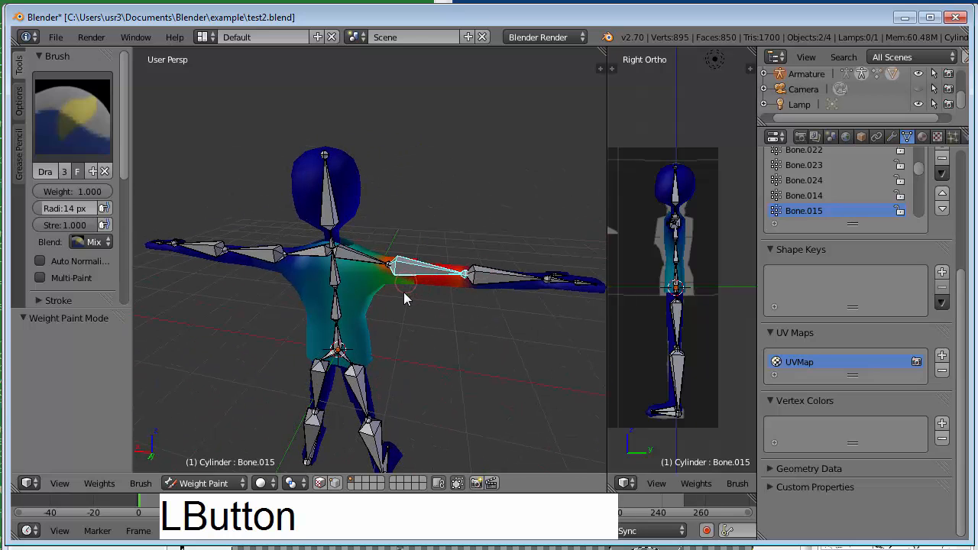
pyautogui.moveTo(397, 281); pyautogui.dragTo(388, 301)
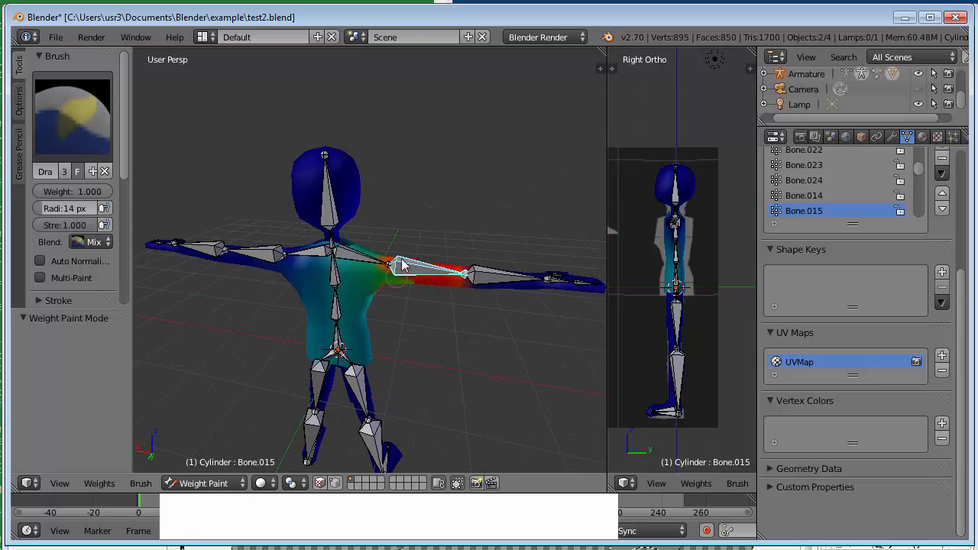
pyautogui.moveTo(447, 300); pyautogui.dragTo(463, 255, button='middle')
pyautogui.click(411, 283)
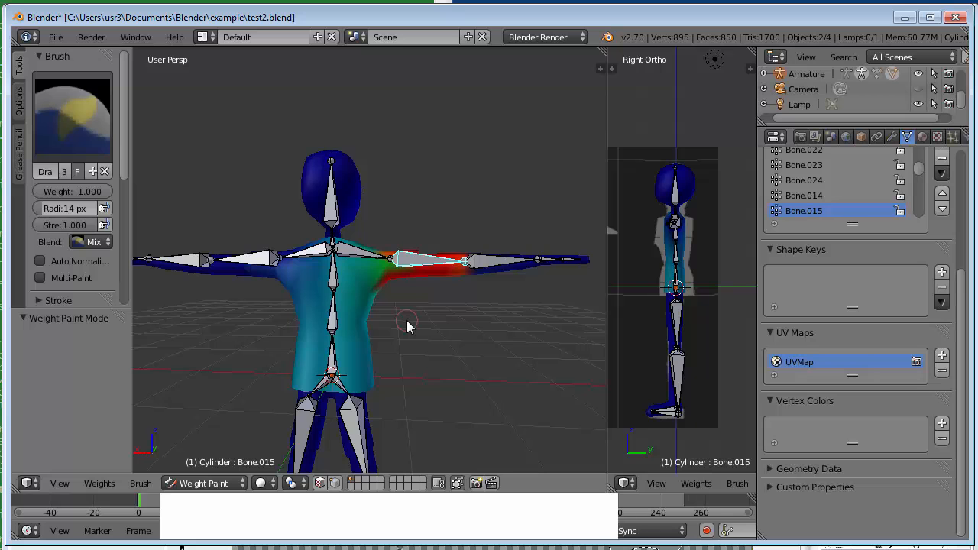
# Paint weight 1.000 on the front of the upper chest for the right and left shoulder bones
pyautogui.moveTo(468, 147); pyautogui.dragTo(341, 297, button='middle')
pyautogui.rightClick(382, 256)
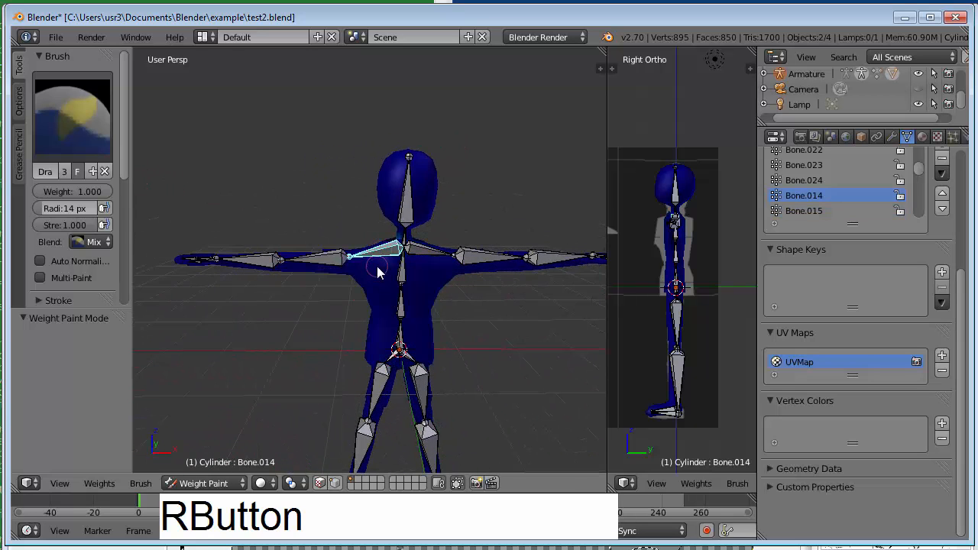
pyautogui.moveTo(382, 256)
pyautogui.mouseDown()
pyautogui.moveTo(390, 257)
pyautogui.moveTo(373, 259)
pyautogui.moveTo(374, 268)
pyautogui.mouseUp()
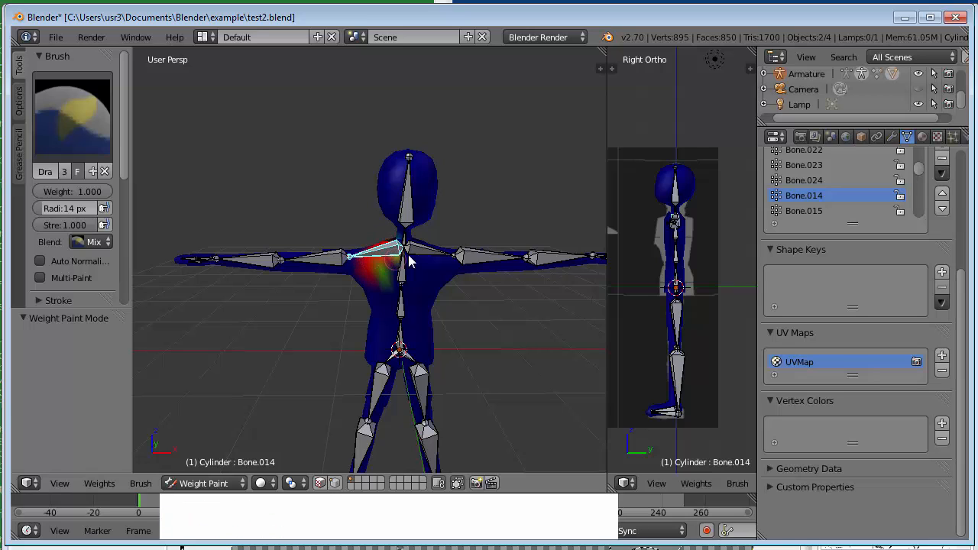
pyautogui.rightClick(417, 255)
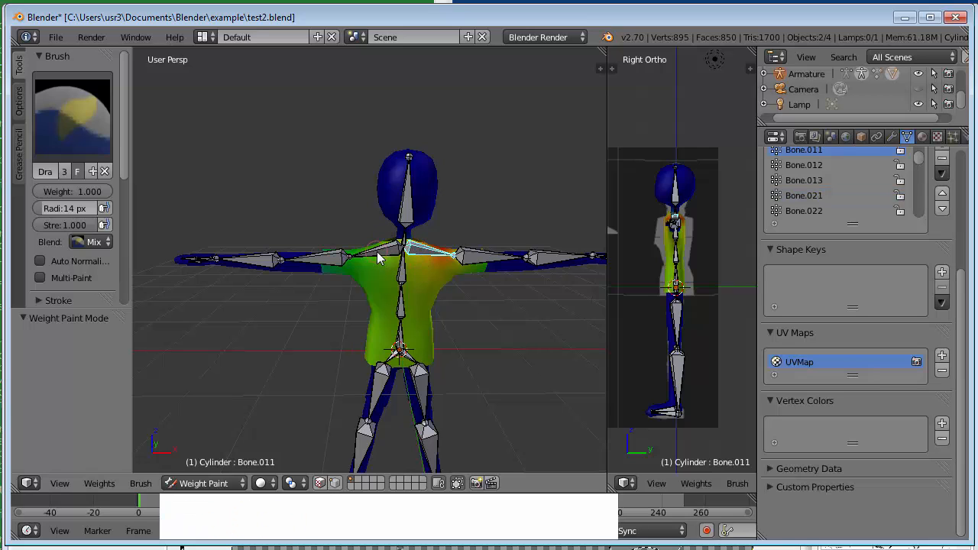
pyautogui.rightClick(380, 258)
pyautogui.moveTo(384, 266)
pyautogui.mouseDown()
pyautogui.moveTo(387, 294)
pyautogui.moveTo(426, 254)
pyautogui.moveTo(403, 280)
pyautogui.moveTo(392, 274)
pyautogui.moveTo(397, 305)
pyautogui.mouseUp()
pyautogui.rightClick(419, 256)
# Paint weight 1.000 on the front of the torso for the upper, middle and lower spine bones
pyautogui.rightClick(405, 283)
pyautogui.rightClick(398, 306)
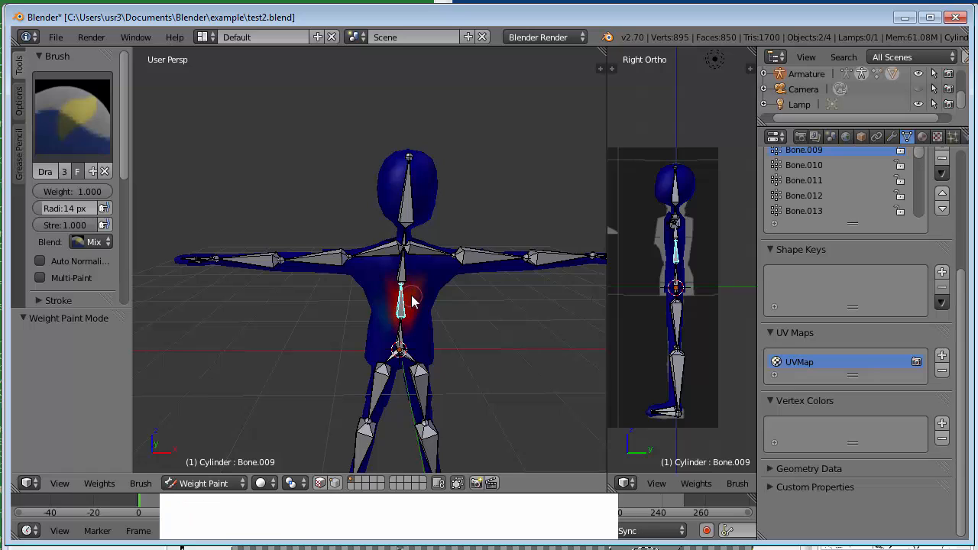
pyautogui.rightClick(401, 337)
pyautogui.moveTo(403, 338); pyautogui.dragTo(395, 340)
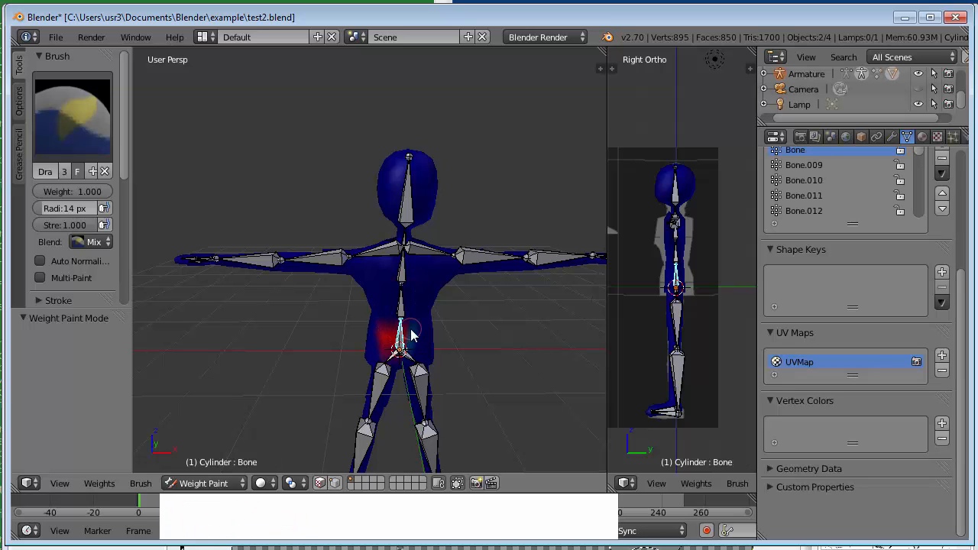
# Paint weight 1.000 on the front of both thighs, each for its own thigh bone
pyautogui.rightClick(424, 382)
pyautogui.moveTo(428, 390)
pyautogui.mouseDown()
pyautogui.moveTo(433, 396)
pyautogui.moveTo(356, 394)
pyautogui.moveTo(392, 394)
pyautogui.moveTo(374, 390)
pyautogui.mouseUp()
pyautogui.rightClick(384, 391)
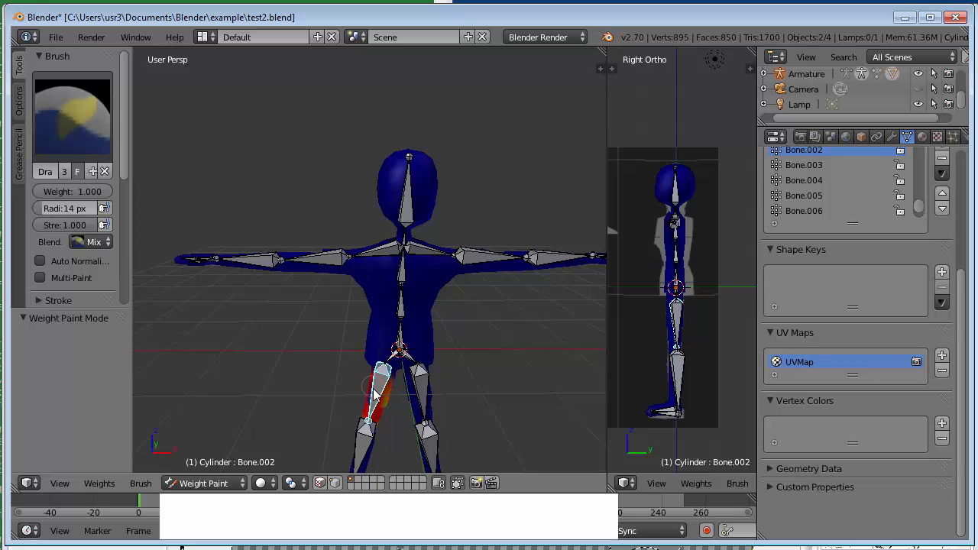
# From behind, paint weight 1.000 on the back of the right and left thighs for their thigh bones
pyautogui.moveTo(486, 385); pyautogui.dragTo(160, 352, button='middle')
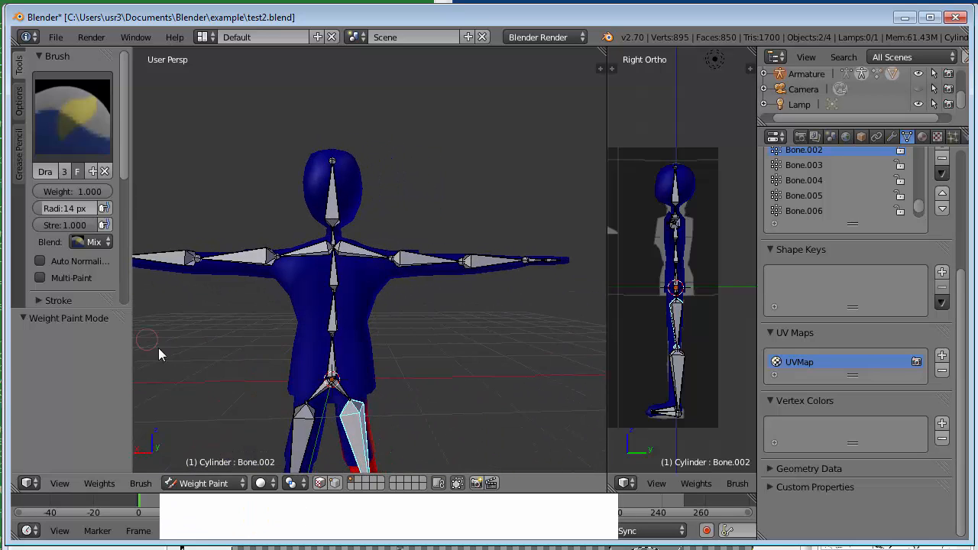
pyautogui.moveTo(385, 451)
pyautogui.mouseDown()
pyautogui.moveTo(356, 461)
pyautogui.moveTo(367, 449)
pyautogui.moveTo(352, 454)
pyautogui.moveTo(348, 443)
pyautogui.mouseUp()
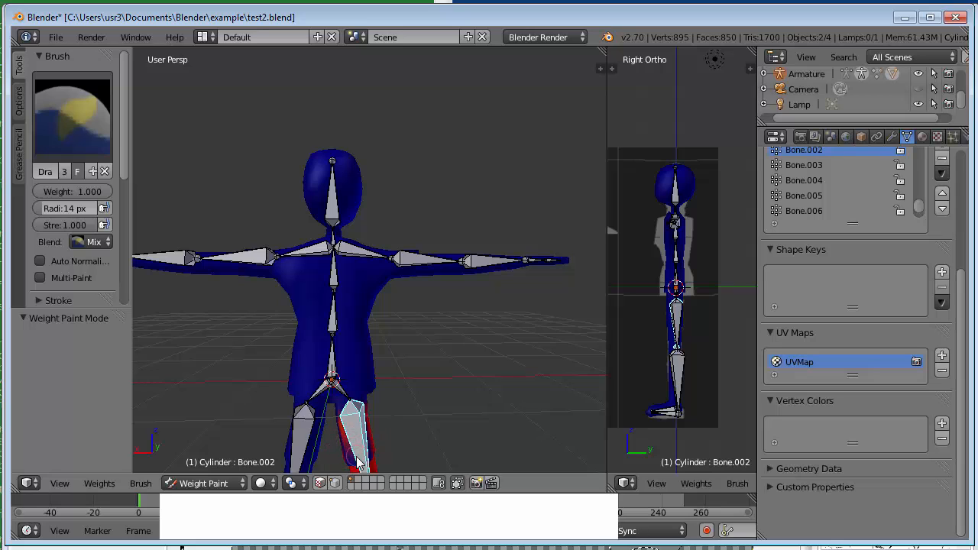
pyautogui.scroll(-1, 422, 433)
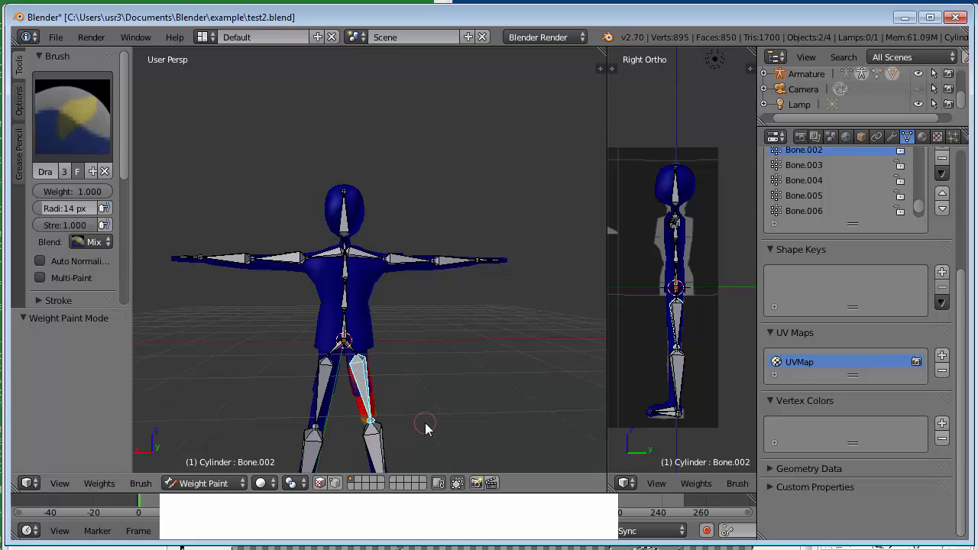
pyautogui.moveTo(367, 406)
pyautogui.mouseDown()
pyautogui.moveTo(365, 396)
pyautogui.moveTo(337, 396)
pyautogui.moveTo(324, 384)
pyautogui.mouseUp()
pyautogui.rightClick(338, 401)
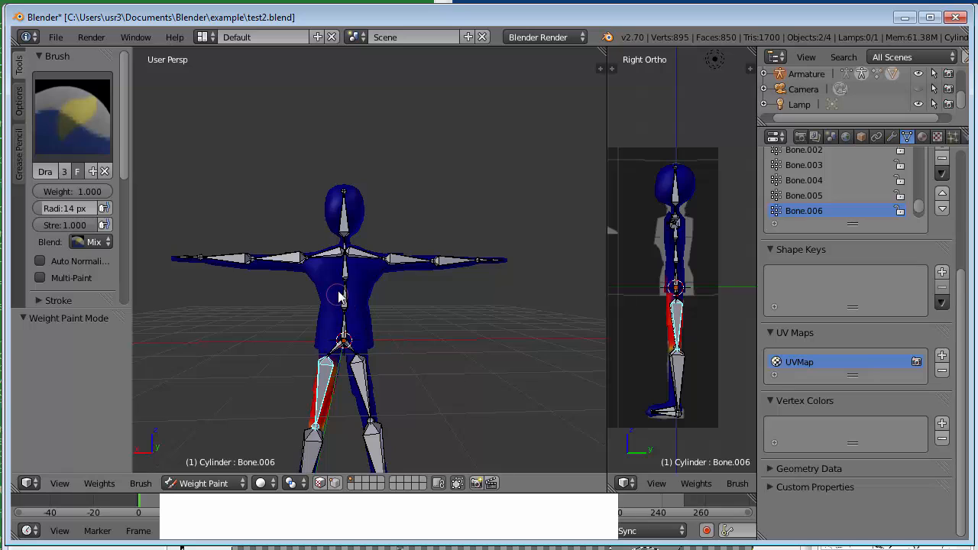
# Paint weight 1.000 across the back of the torso for both shoulder bones and the three spine bones
pyautogui.rightClick(366, 261)
pyautogui.moveTo(365, 261)
pyautogui.mouseDown()
pyautogui.moveTo(330, 261)
pyautogui.moveTo(350, 275)
pyautogui.moveTo(329, 312)
pyautogui.moveTo(340, 328)
pyautogui.moveTo(387, 325)
pyautogui.mouseUp()
pyautogui.rightClick(329, 260)
pyautogui.rightClick(346, 275)
pyautogui.rightClick(359, 300)
pyautogui.rightClick(340, 327)
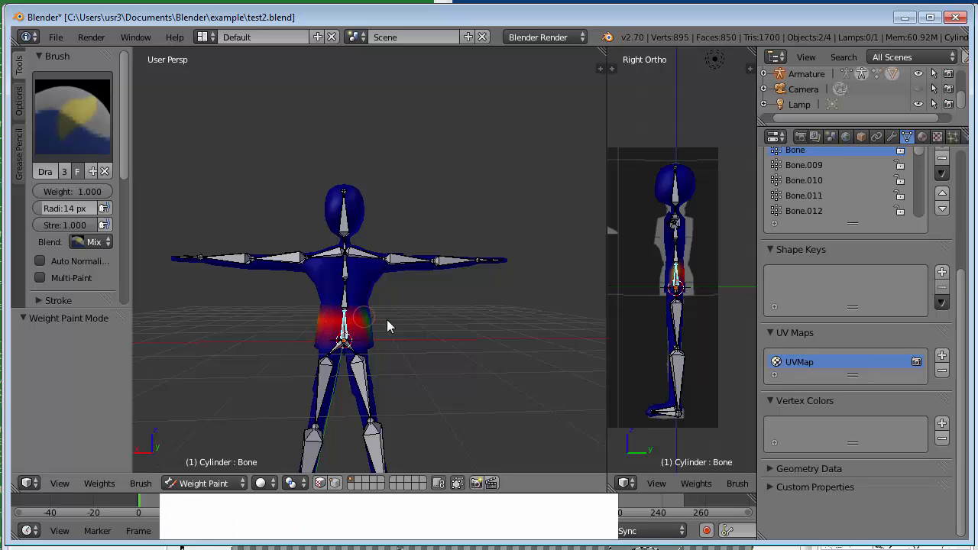
# Select the head bone and examine its weights on the head from behind and from the front
pyautogui.rightClick(347, 220)
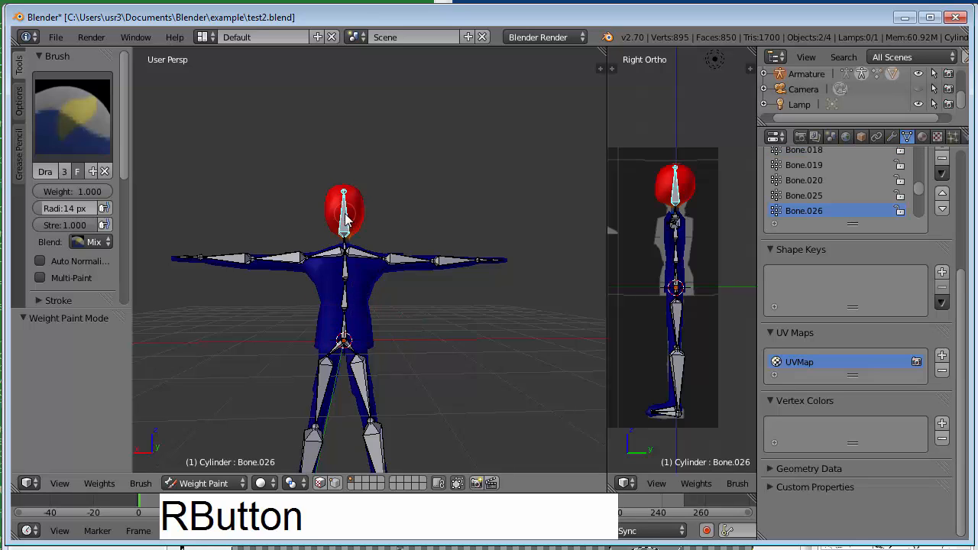
pyautogui.moveTo(324, 181); pyautogui.dragTo(528, 265, button='middle')
pyautogui.scroll(-1, 505, 349)
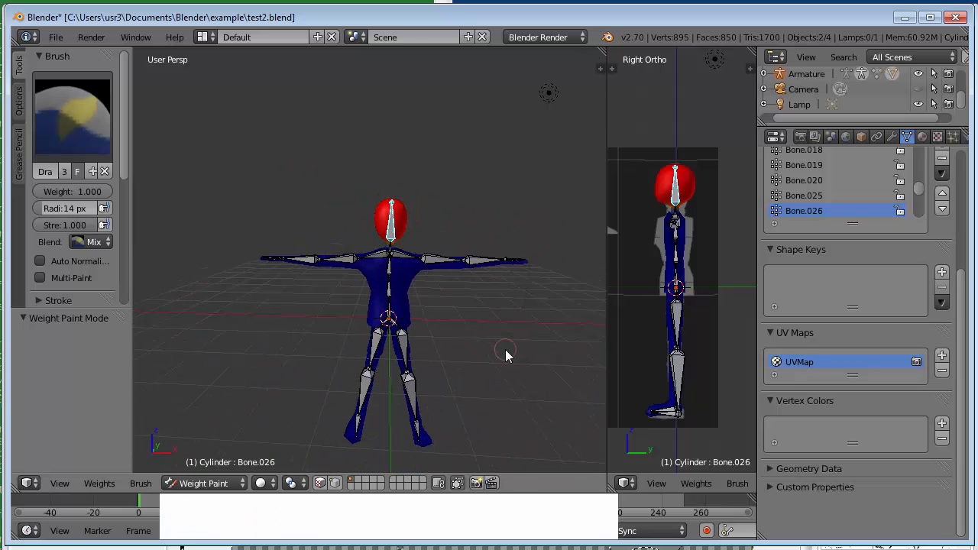
# Paint weight 1.000 on both feet, each for its own foot bone
pyautogui.rightClick(418, 431)
pyautogui.moveTo(419, 434); pyautogui.dragTo(420, 438)
pyautogui.rightClick(356, 433)
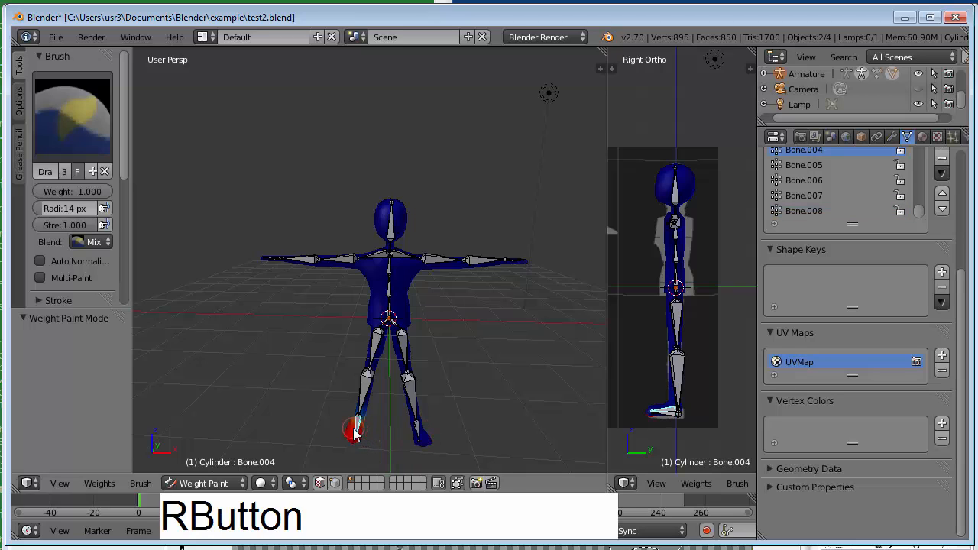
pyautogui.moveTo(356, 434); pyautogui.dragTo(355, 432)
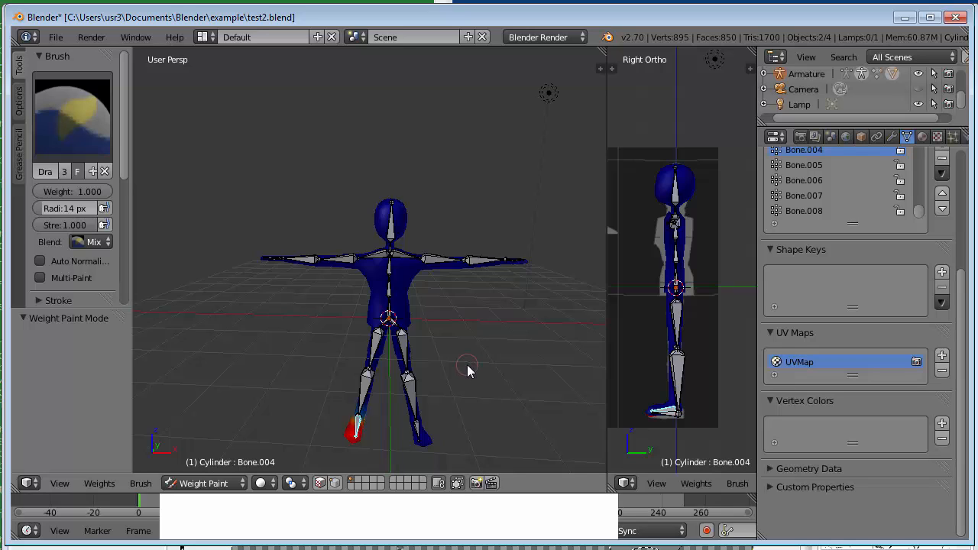
# Select all bones and move them by about X -0.258, Y 2.026, Z 0.311 to expose unweighted mesh vertices
pyautogui.scroll(-1, 467, 334)
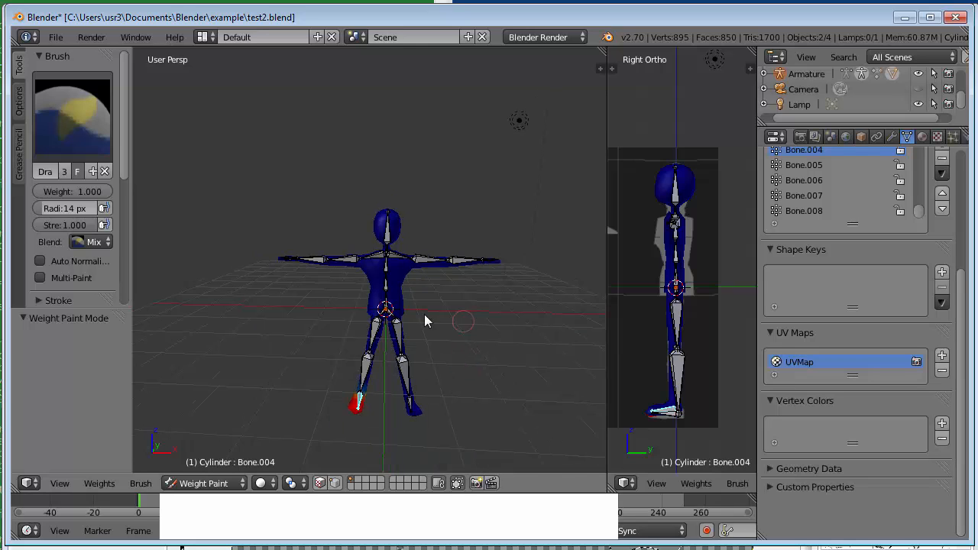
pyautogui.rightClick(387, 290)
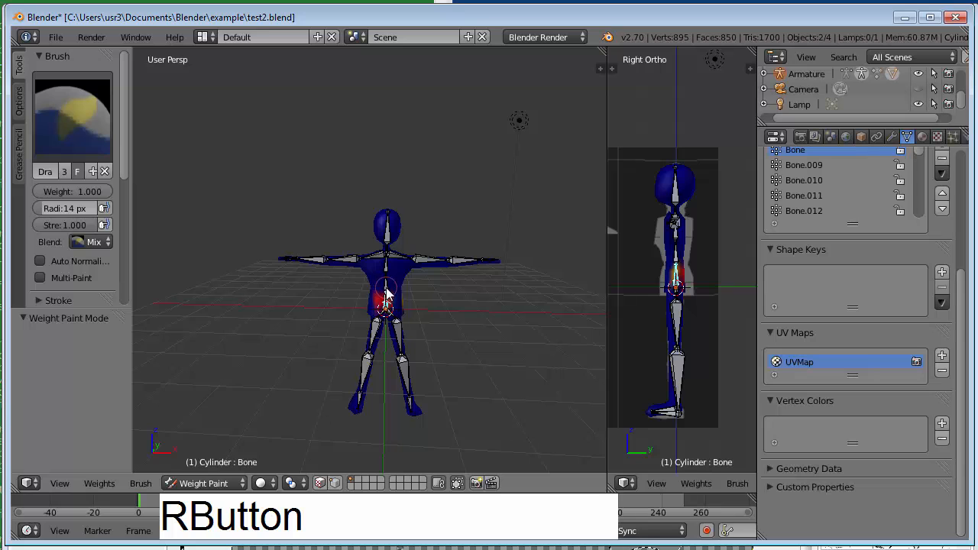
pyautogui.rightClick(385, 284)
pyautogui.press('a')
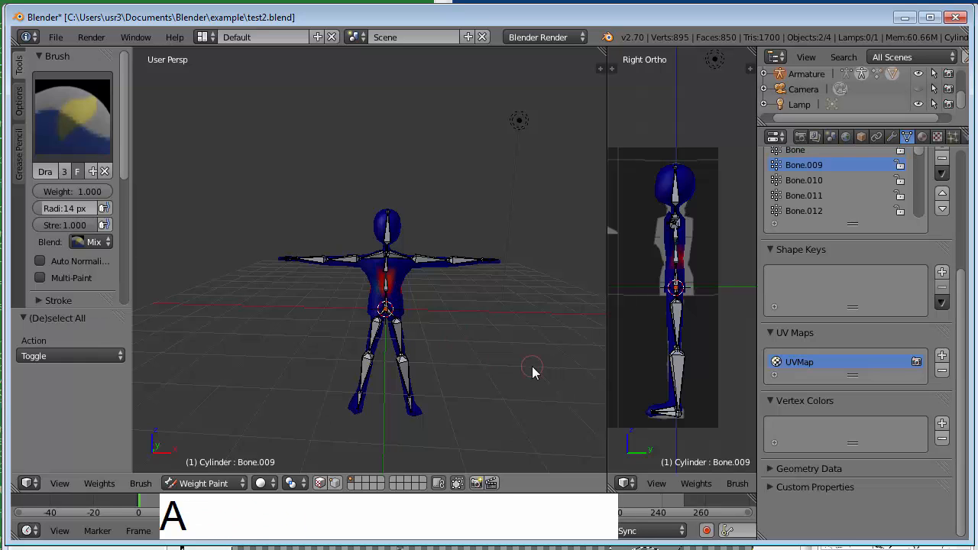
pyautogui.moveTo(512, 347); pyautogui.dragTo(353, 309, button='middle')
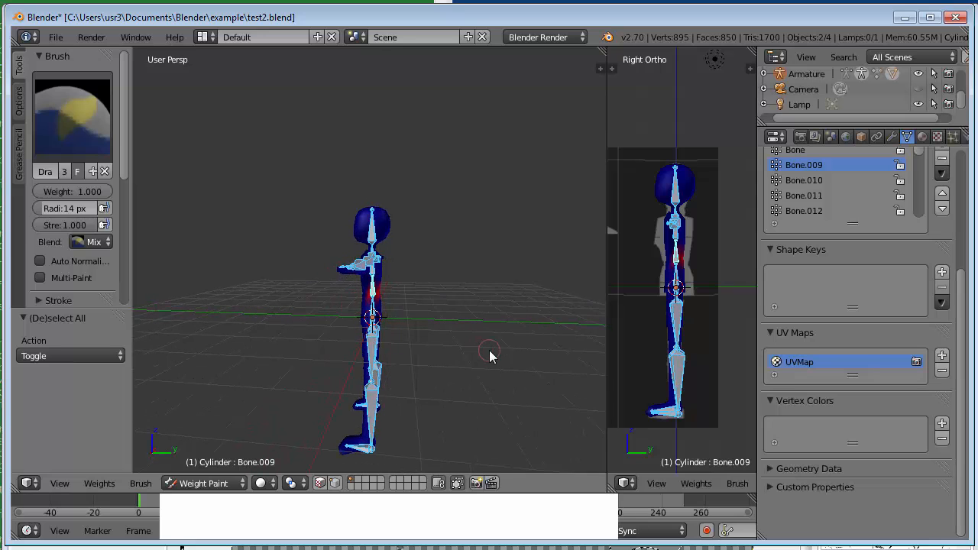
pyautogui.press('g')
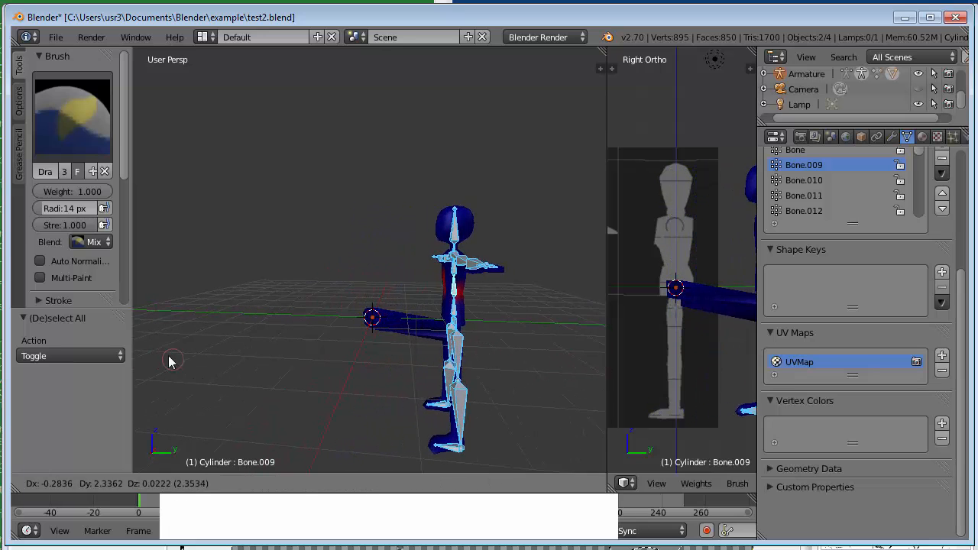
pyautogui.click(164, 353)
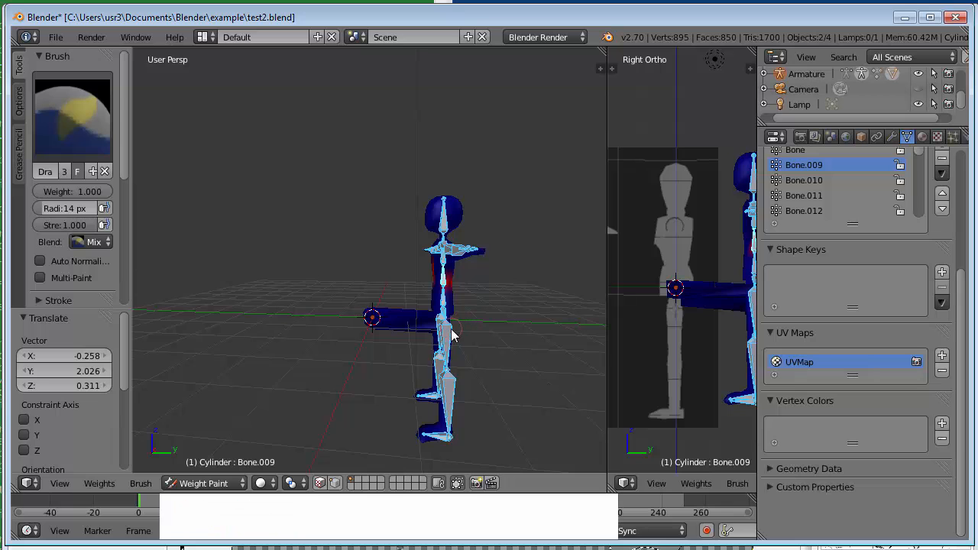
# Paint weight 1.000 over the stretched mesh vertices left behind at the origin, for the hip bones
pyautogui.moveTo(498, 295); pyautogui.dragTo(586, 329, button='middle')
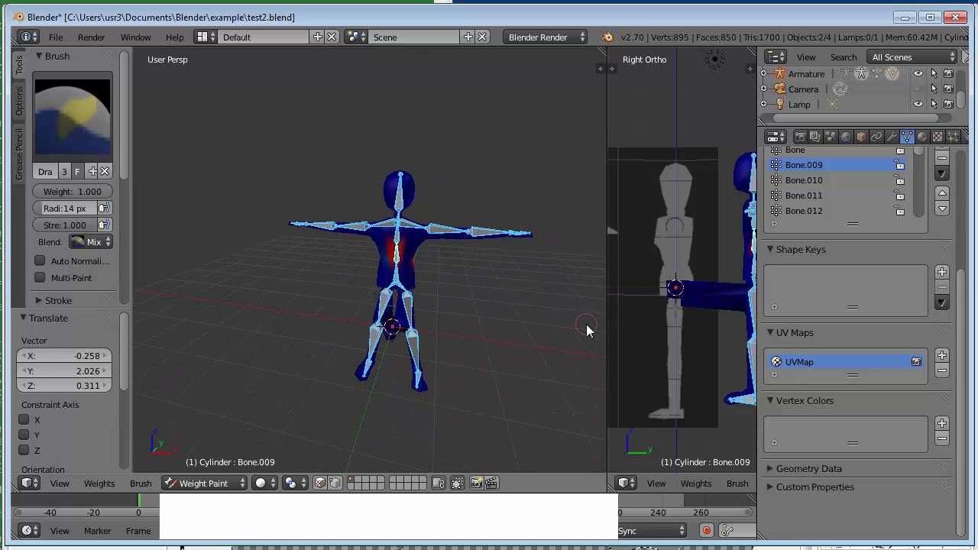
pyautogui.rightClick(400, 287)
pyautogui.moveTo(461, 339); pyautogui.dragTo(426, 268, button='middle')
pyautogui.click(382, 305)
pyautogui.rightClick(386, 258)
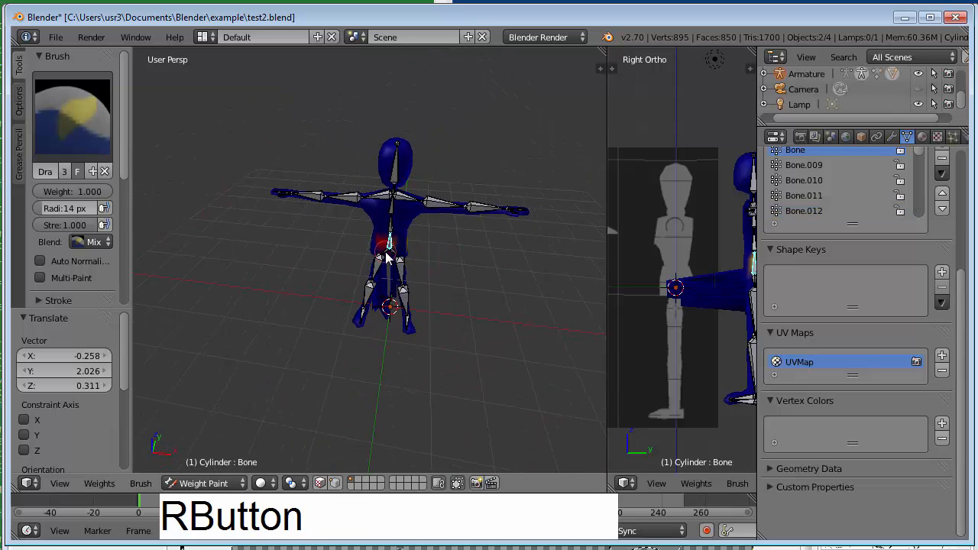
pyautogui.rightClick(408, 283)
pyautogui.moveTo(408, 282); pyautogui.dragTo(356, 308, button='middle')
pyautogui.moveTo(359, 302)
pyautogui.mouseDown()
pyautogui.moveTo(372, 273)
pyautogui.moveTo(382, 280)
pyautogui.moveTo(376, 288)
pyautogui.mouseUp()
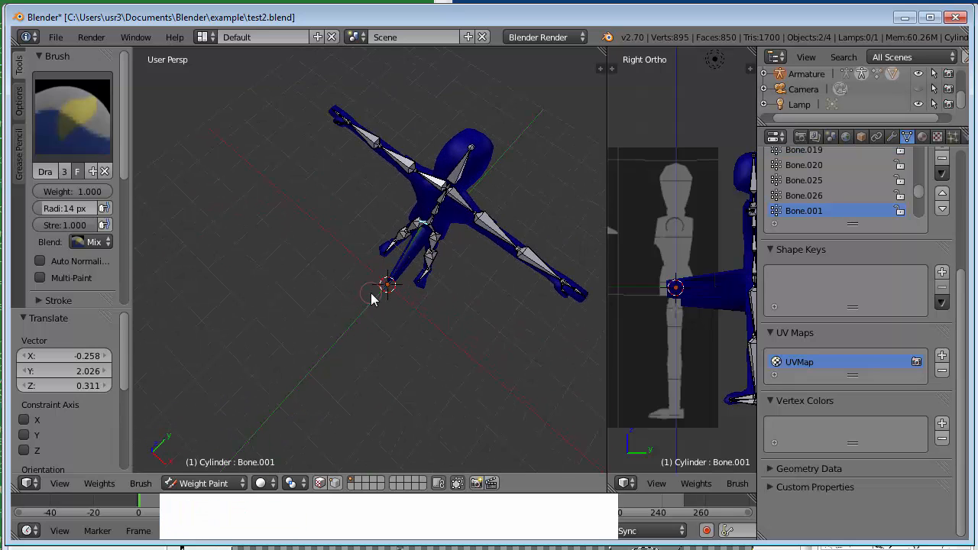
# Paint weight 1.000 over the vertices still stretched to the origin, for the lowest spine bone
pyautogui.moveTo(426, 256); pyautogui.dragTo(429, 233, button='middle')
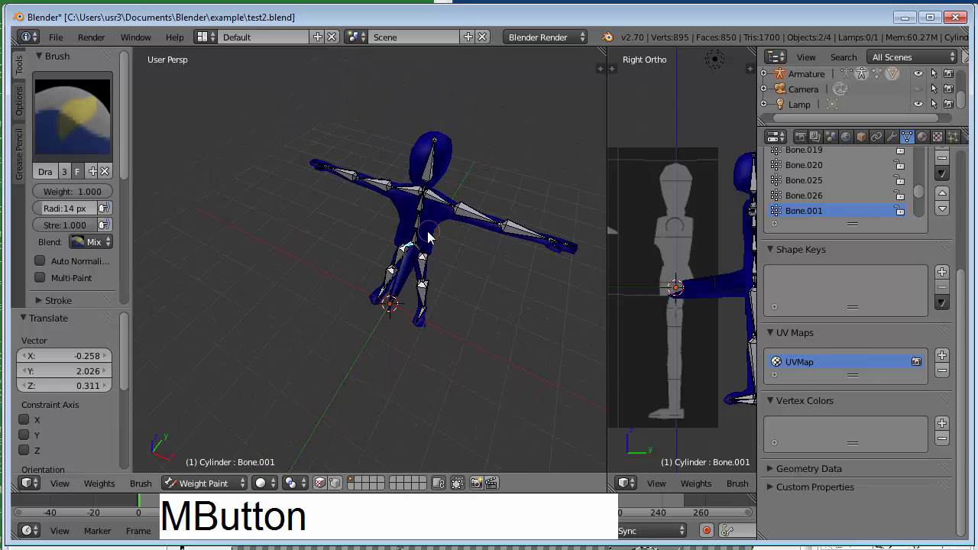
pyautogui.rightClick(417, 243)
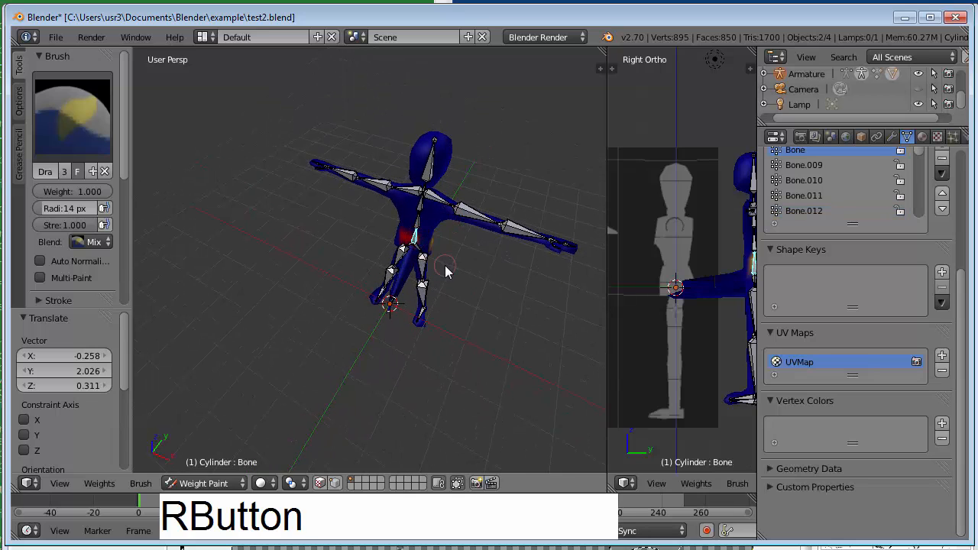
pyautogui.moveTo(447, 270); pyautogui.dragTo(392, 280, button='middle')
pyautogui.click(392, 279)
pyautogui.moveTo(392, 280); pyautogui.dragTo(386, 304)
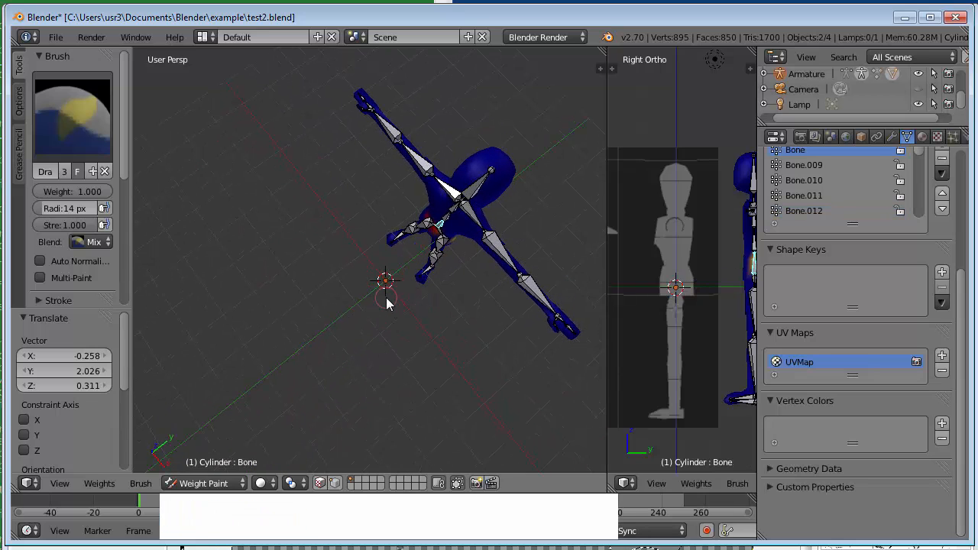
# Extend the lowest spine bone's weight of 1.000 across both sides of the lower torso
pyautogui.moveTo(419, 324); pyautogui.dragTo(519, 257, button='middle')
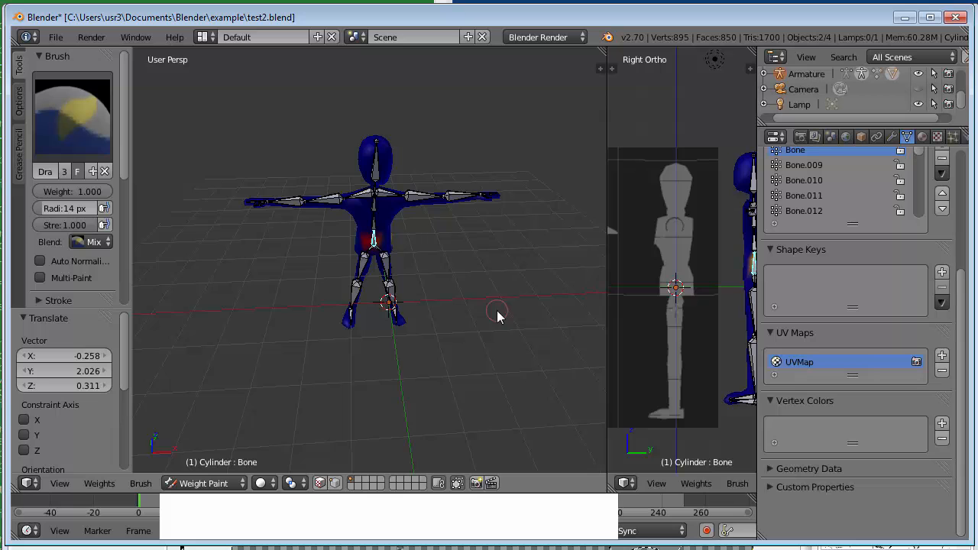
pyautogui.moveTo(497, 310)
pyautogui.mouseDown(button='middle')
pyautogui.moveTo(452, 267)
pyautogui.moveTo(324, 232)
pyautogui.moveTo(440, 238)
pyautogui.moveTo(436, 273)
pyautogui.mouseUp(button='middle')
pyautogui.moveTo(419, 269); pyautogui.dragTo(413, 268)
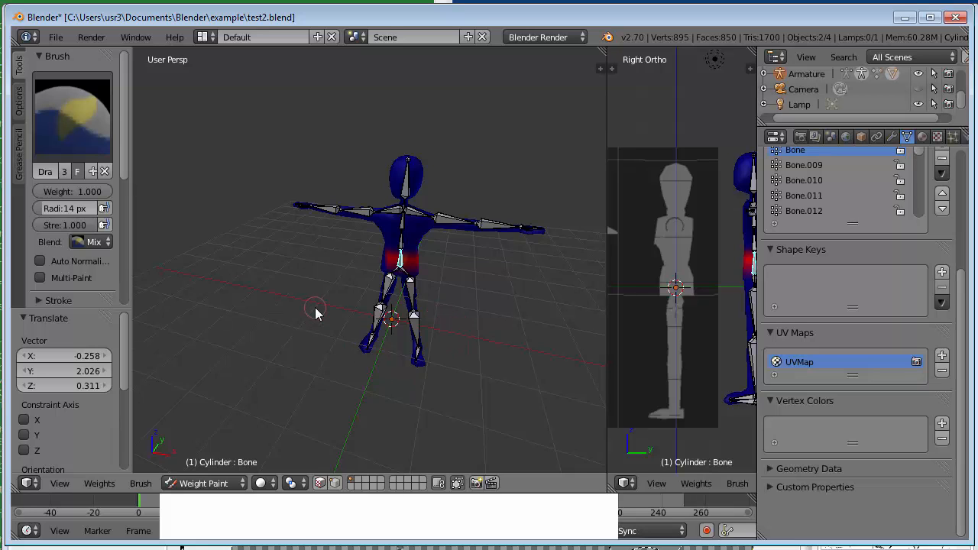
# Set the brush blending to Mix and paint weight 0.000 on the front of the torso for the left upper arm bone
pyautogui.moveTo(315, 309); pyautogui.dragTo(371, 291, button='middle')
pyautogui.rightClick(338, 219)
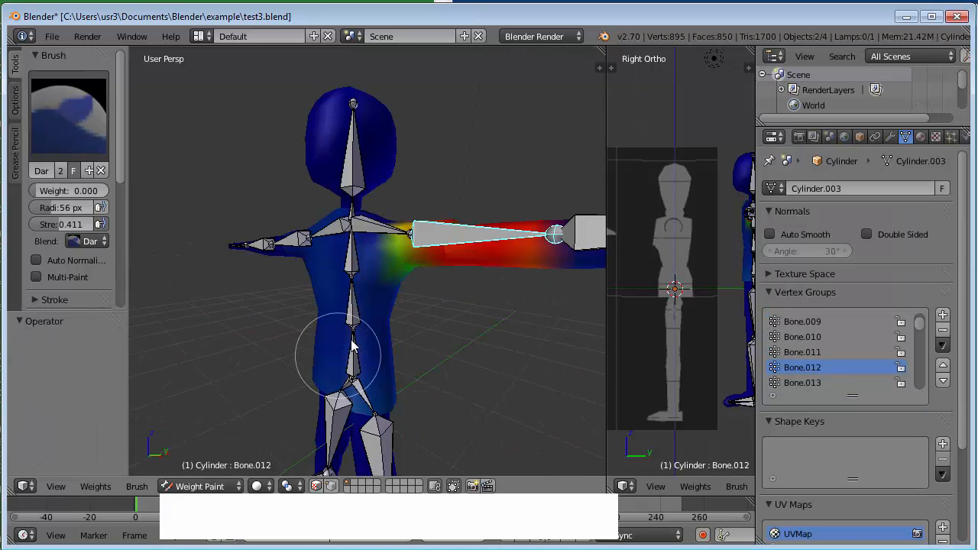
pyautogui.click(105, 240)
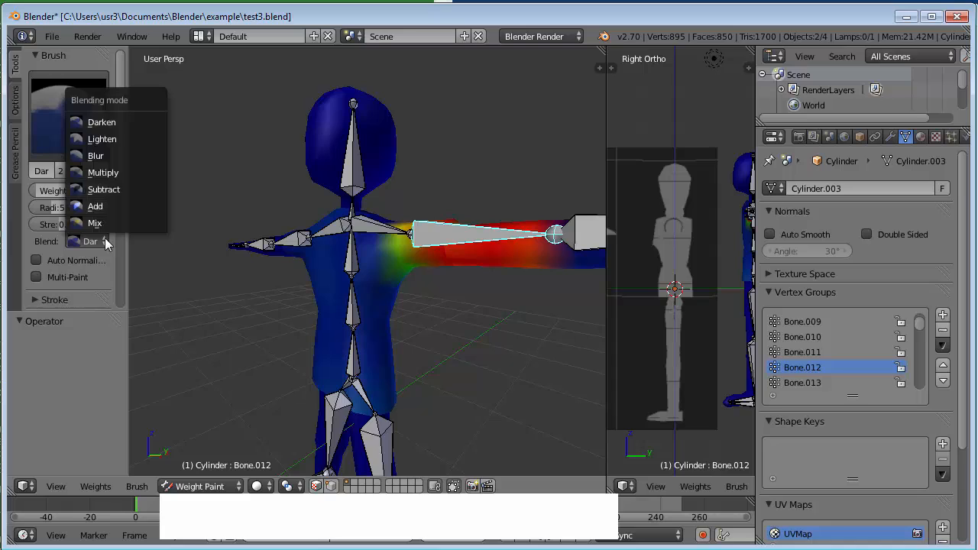
pyautogui.click(95, 222)
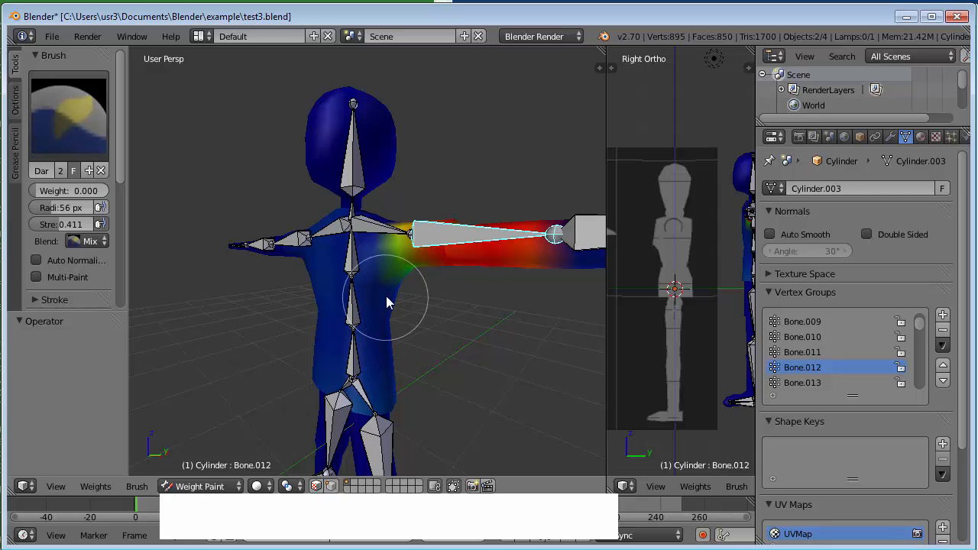
pyautogui.moveTo(386, 295)
pyautogui.mouseDown()
pyautogui.moveTo(369, 248)
pyautogui.moveTo(396, 359)
pyautogui.mouseUp()
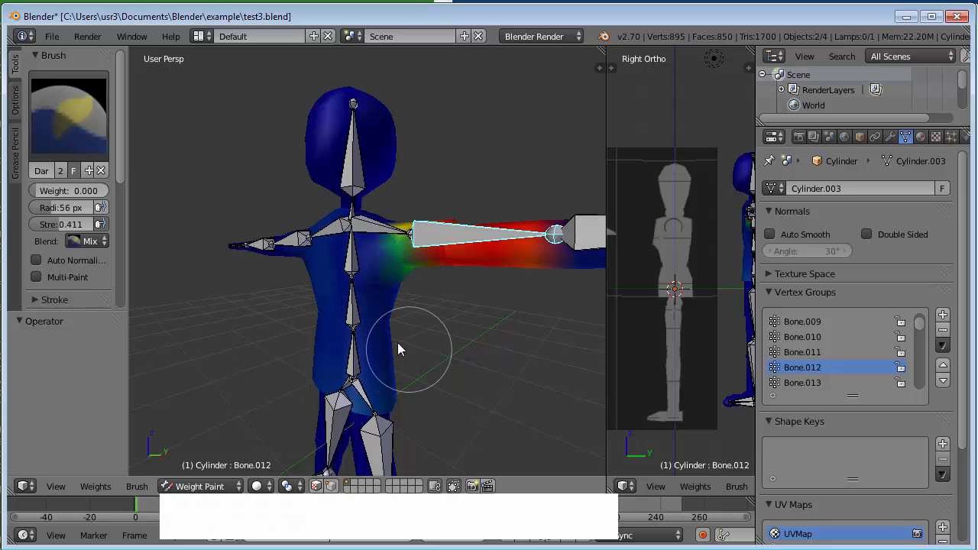
pyautogui.moveTo(340, 268)
pyautogui.mouseDown()
pyautogui.moveTo(324, 243)
pyautogui.moveTo(320, 353)
pyautogui.mouseUp()
pyautogui.moveTo(381, 348); pyautogui.dragTo(307, 348, button='middle')
pyautogui.moveTo(308, 349)
pyautogui.mouseDown()
pyautogui.moveTo(341, 356)
pyautogui.moveTo(288, 332)
pyautogui.mouseUp()
# Clear the left upper arm bone's remaining weight from the back and chest with weight 0.000
pyautogui.scroll(-1, 267, 329)
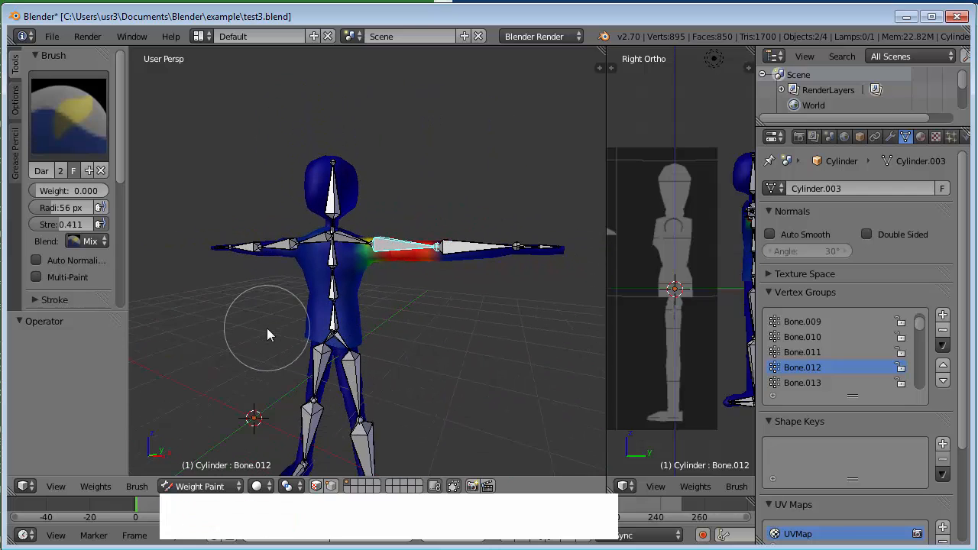
pyautogui.scroll(2, 266, 328)
pyautogui.moveTo(270, 323); pyautogui.dragTo(421, 291, button='middle')
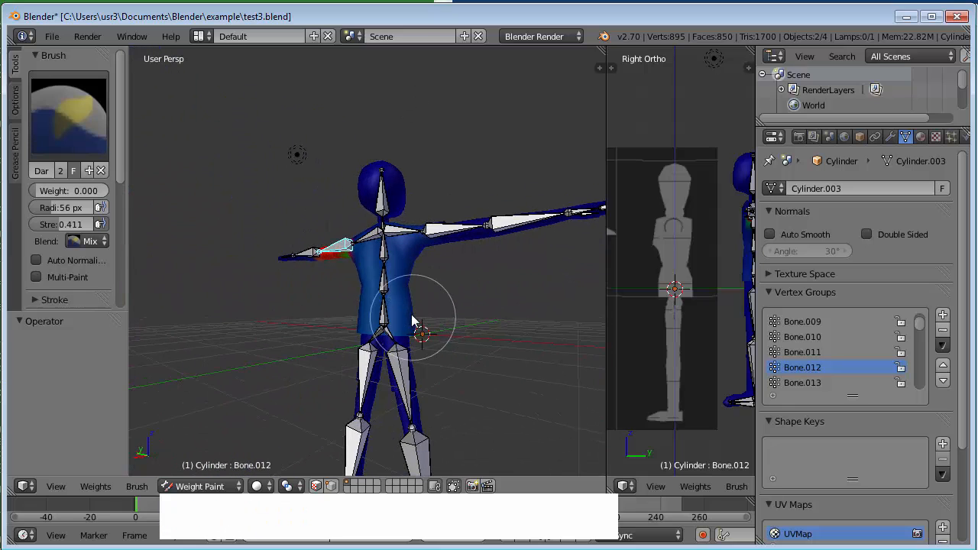
pyautogui.moveTo(415, 308)
pyautogui.mouseDown()
pyautogui.moveTo(378, 308)
pyautogui.moveTo(390, 252)
pyautogui.moveTo(389, 272)
pyautogui.mouseUp()
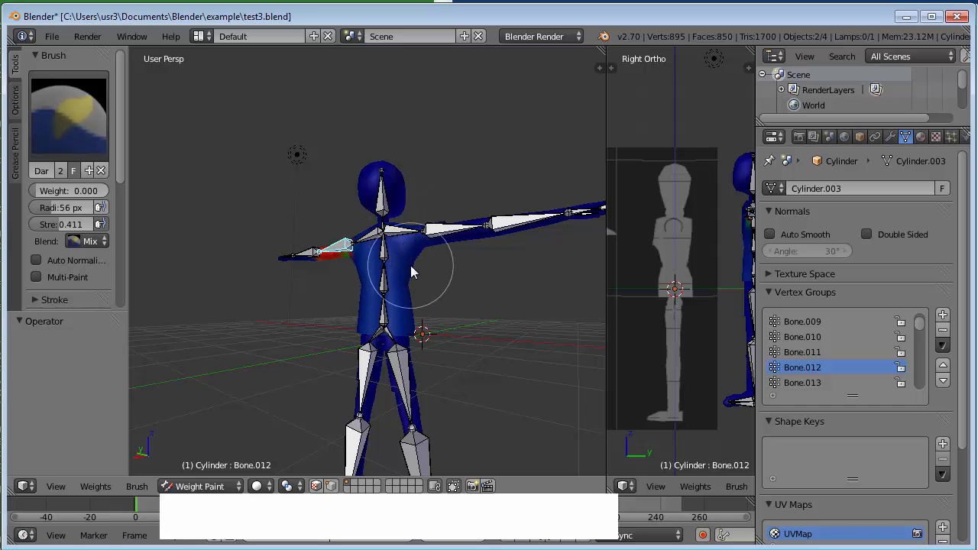
pyautogui.moveTo(513, 303)
pyautogui.mouseDown(button='middle')
pyautogui.moveTo(356, 290)
pyautogui.moveTo(282, 312)
pyautogui.moveTo(299, 279)
pyautogui.mouseUp(button='middle')
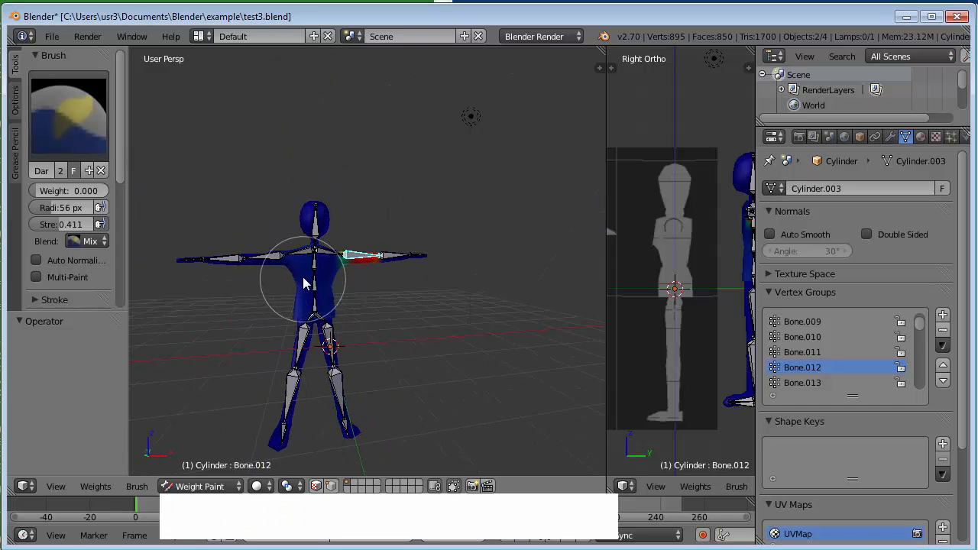
pyautogui.moveTo(299, 279)
pyautogui.mouseDown()
pyautogui.moveTo(317, 265)
pyautogui.moveTo(374, 304)
pyautogui.mouseUp()
pyautogui.scroll(3, 403, 329)
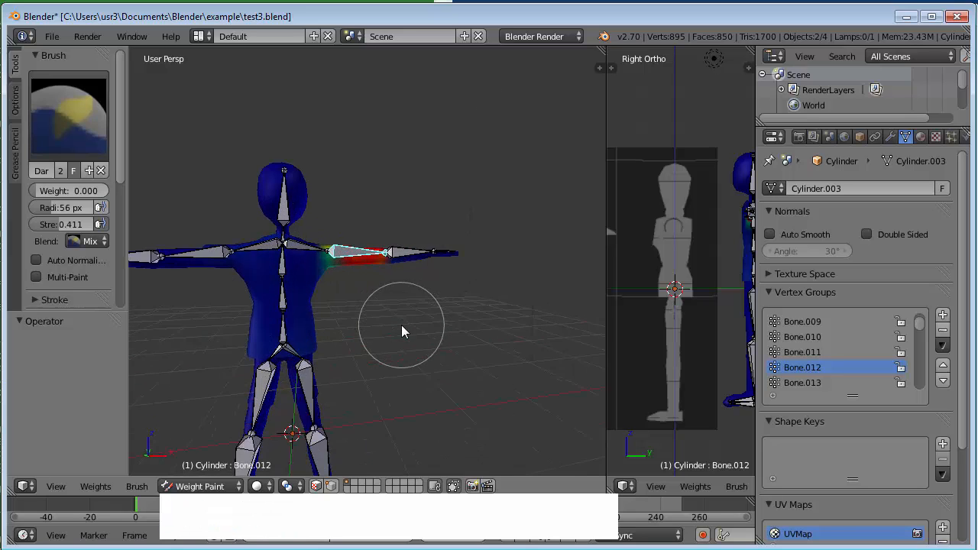
# Set the brush weight to 1.000 and paint the chest for the upper spine bone
pyautogui.rightClick(266, 274)
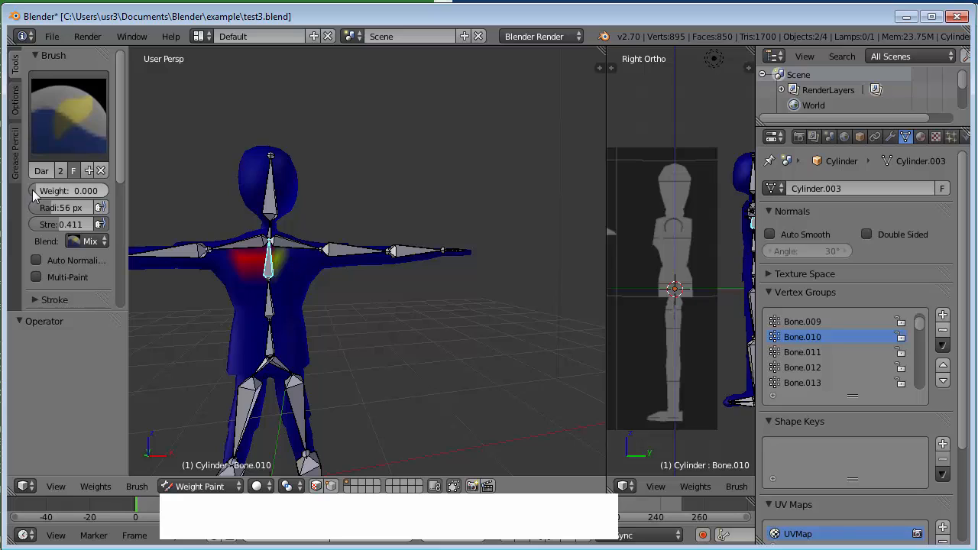
pyautogui.moveTo(35, 191); pyautogui.dragTo(121, 191)
pyautogui.moveTo(278, 312)
pyautogui.mouseDown()
pyautogui.moveTo(271, 282)
pyautogui.moveTo(227, 279)
pyautogui.moveTo(234, 284)
pyautogui.mouseUp()
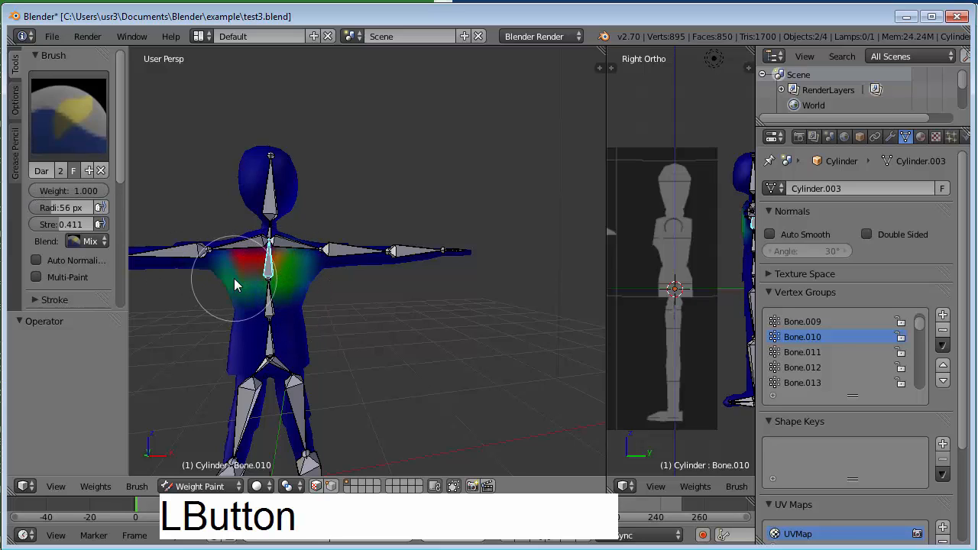
# Paint weight 1.000 around the waist for the middle spine bone and set the brush weight to 0.844
pyautogui.rightClick(269, 306)
pyautogui.moveTo(298, 309)
pyautogui.mouseDown()
pyautogui.moveTo(238, 313)
pyautogui.moveTo(251, 354)
pyautogui.mouseUp()
pyautogui.moveTo(309, 388)
pyautogui.mouseDown(button='middle')
pyautogui.moveTo(149, 393)
pyautogui.moveTo(237, 384)
pyautogui.mouseUp(button='middle')
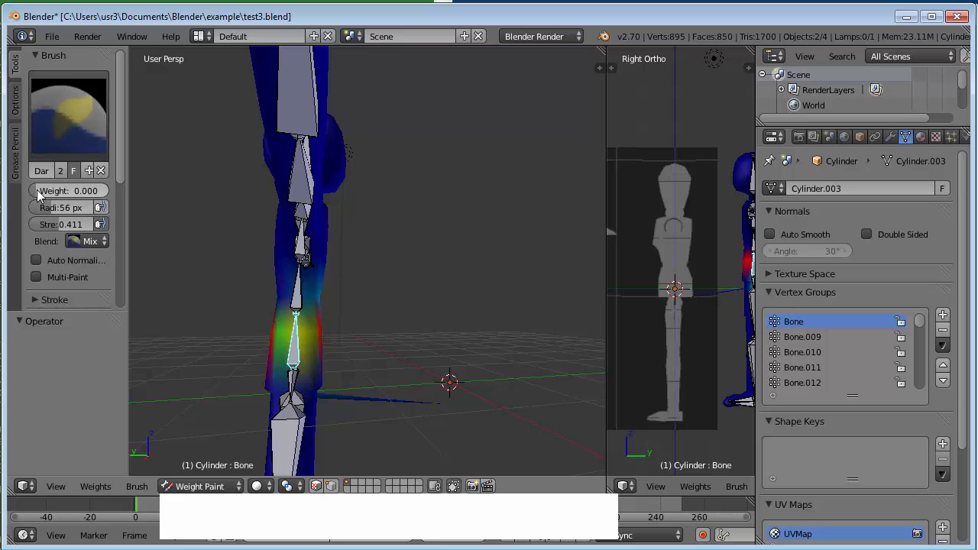
pyautogui.moveTo(40, 193); pyautogui.dragTo(95, 191)
pyautogui.moveTo(504, 265); pyautogui.dragTo(398, 373, button='middle')
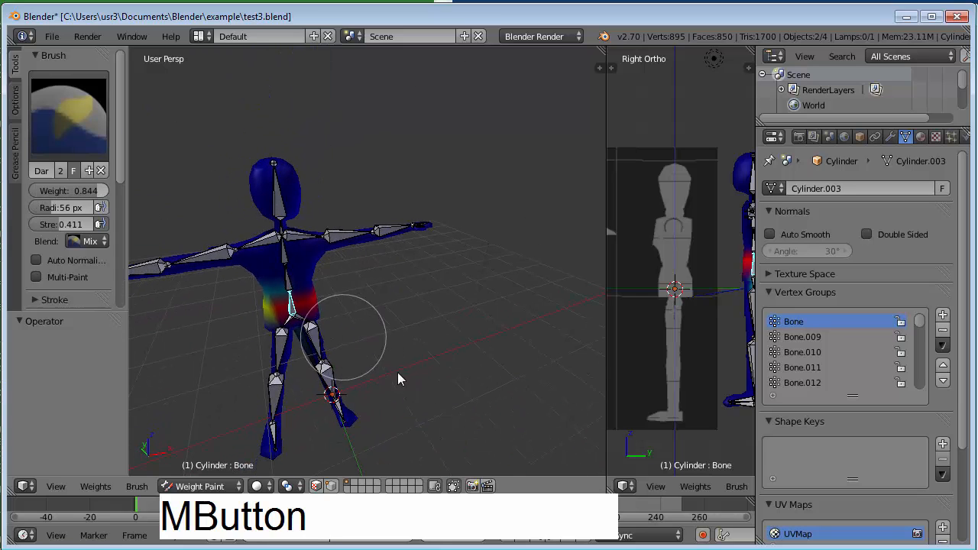
# Leave Weight Paint mode, rotate the left upper arm bone about -47.864° on its X axis, and select the body mesh
pyautogui.rightClick(339, 239)
pyautogui.moveTo(447, 366); pyautogui.dragTo(420, 333, button='middle')
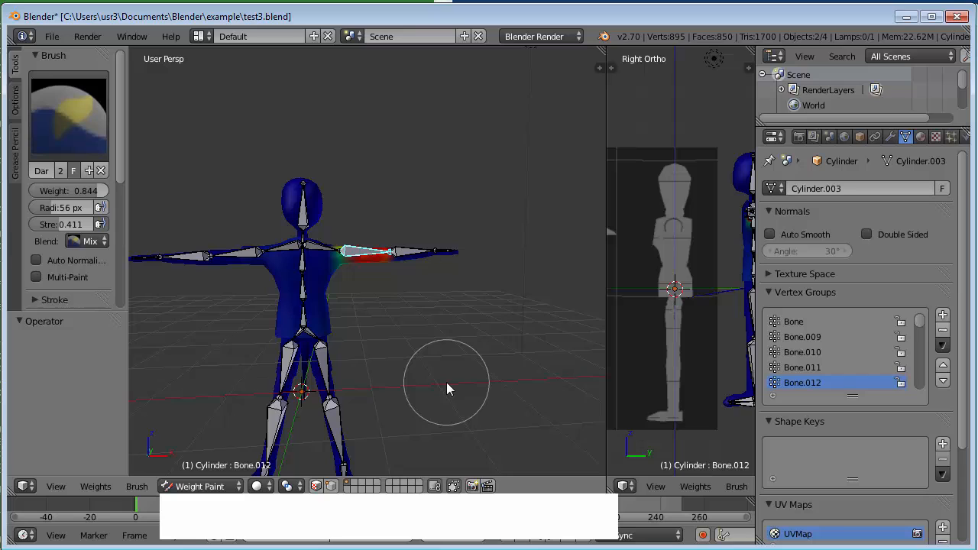
pyautogui.click(195, 493)
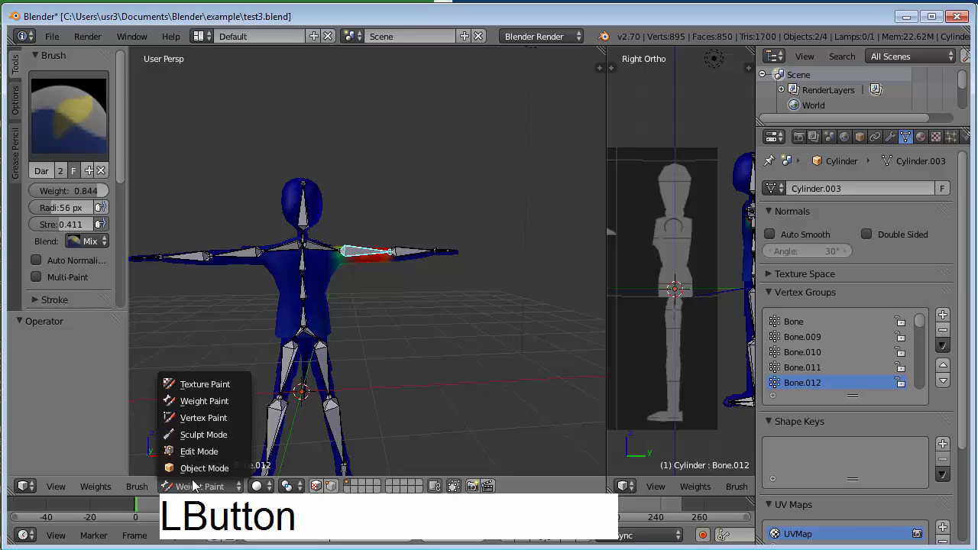
pyautogui.click(197, 468)
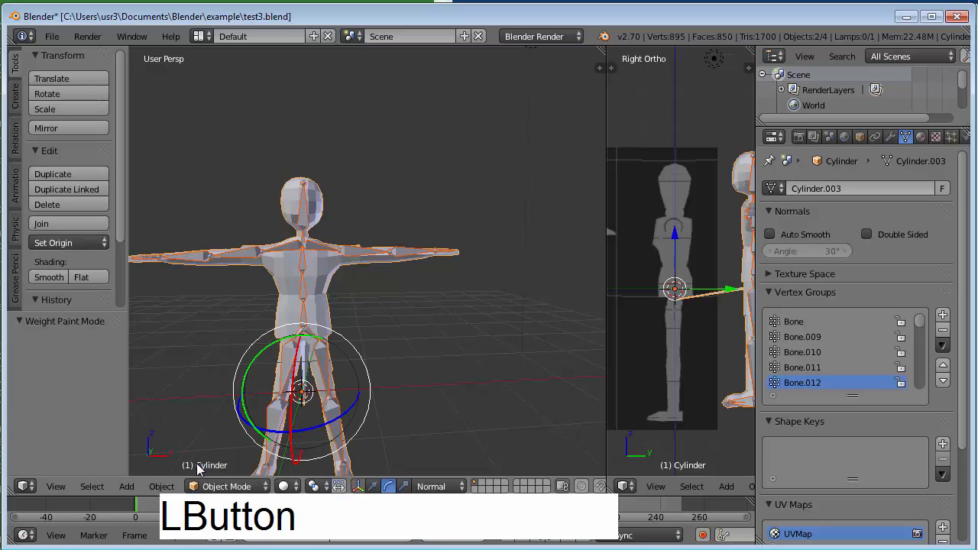
pyautogui.rightClick(351, 258)
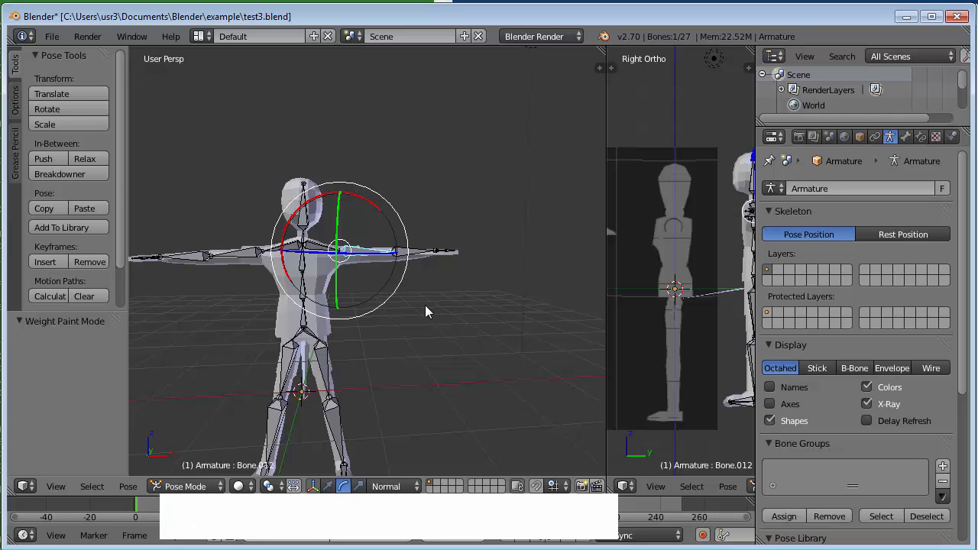
pyautogui.moveTo(370, 205); pyautogui.dragTo(365, 250)
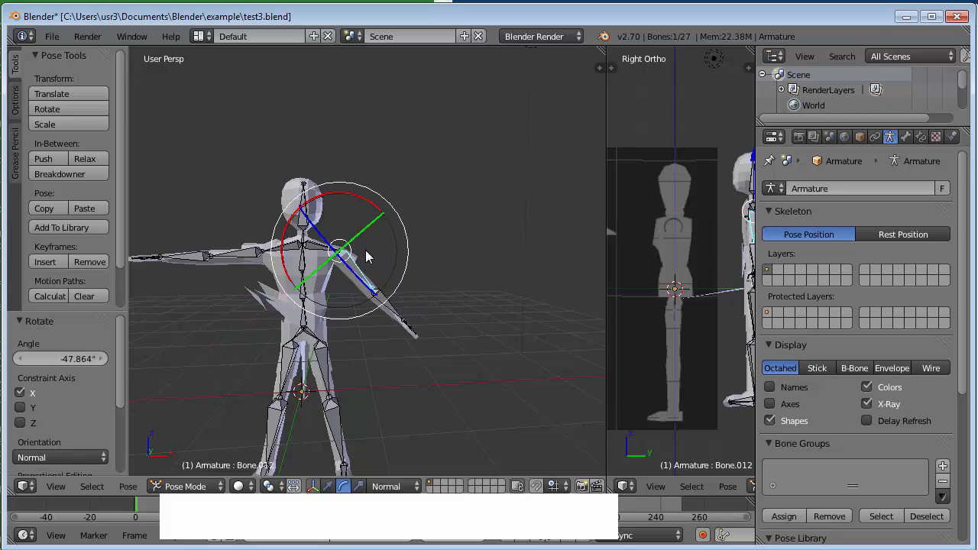
pyautogui.rightClick(289, 274)
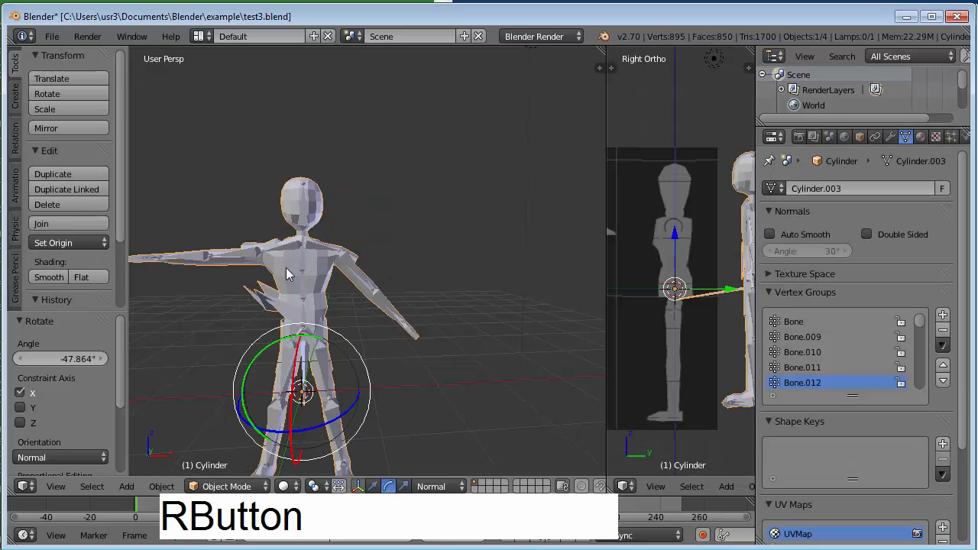
# In Weight Paint mode, erase the left upper arm bone's influence from the spikes at the right waist with weight 0.000 and radius 17 px
pyautogui.click(212, 486)
pyautogui.click(231, 405)
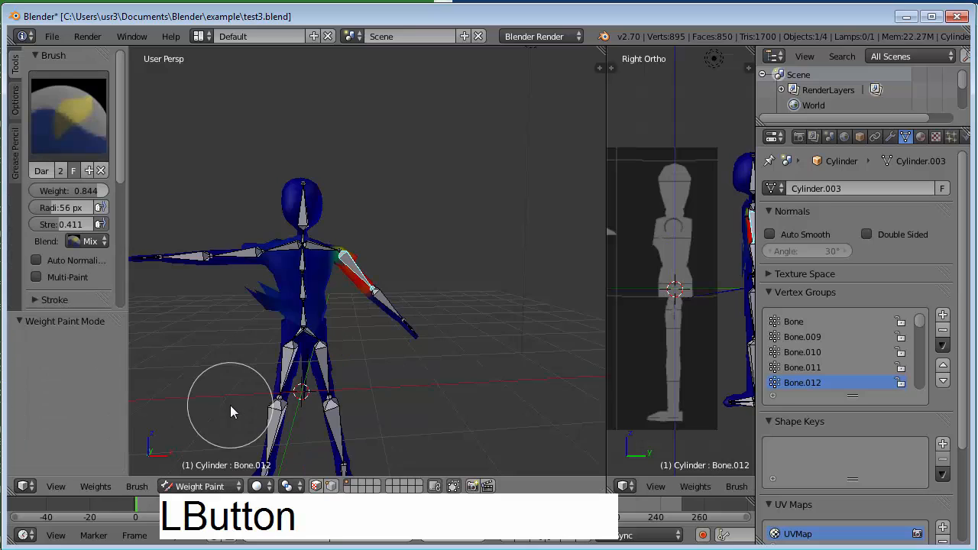
pyautogui.moveTo(98, 194); pyautogui.dragTo(46, 194)
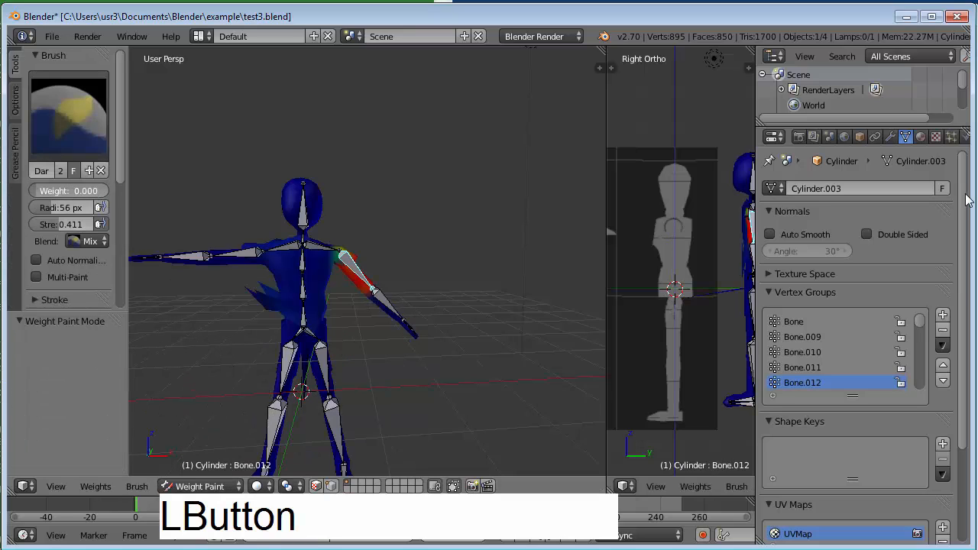
pyautogui.click(49, 214)
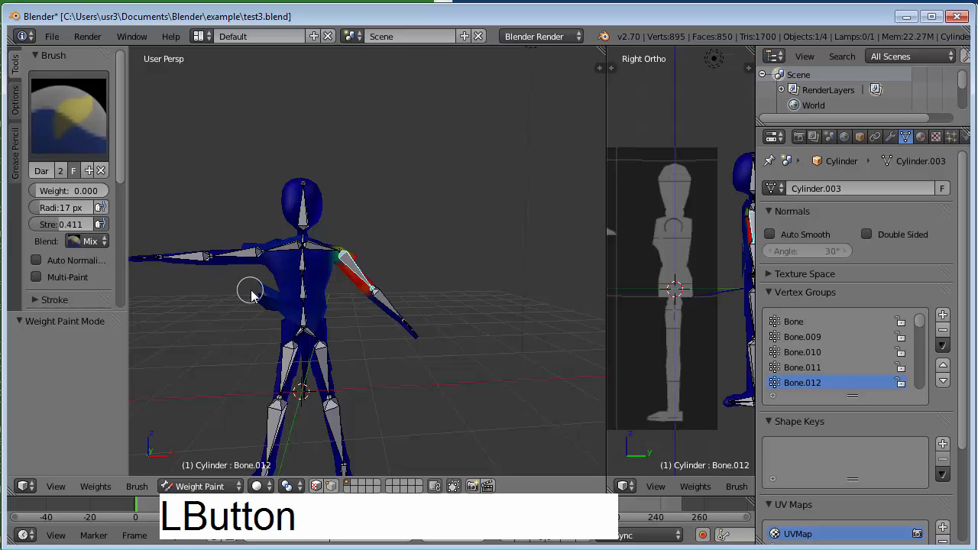
pyautogui.moveTo(258, 329); pyautogui.dragTo(396, 339, button='middle')
pyautogui.click(199, 356)
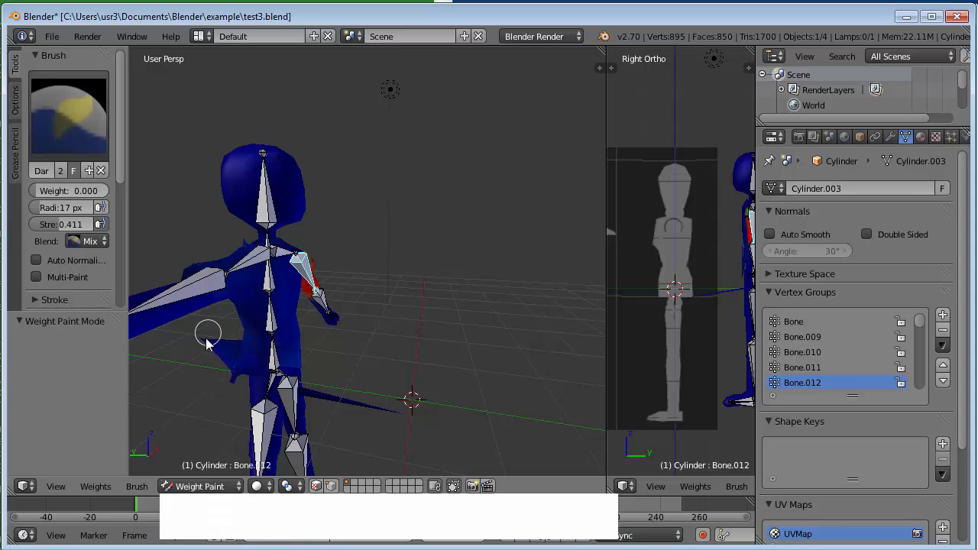
pyautogui.moveTo(203, 350); pyautogui.dragTo(513, 356, button='middle')
pyautogui.click(528, 341)
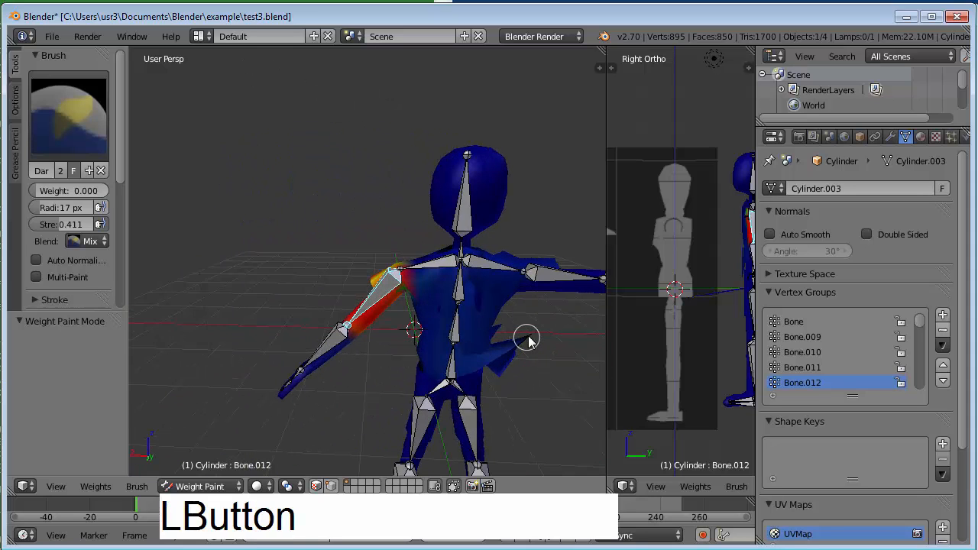
pyautogui.click(520, 344)
pyautogui.moveTo(550, 364); pyautogui.dragTo(465, 389, button='middle')
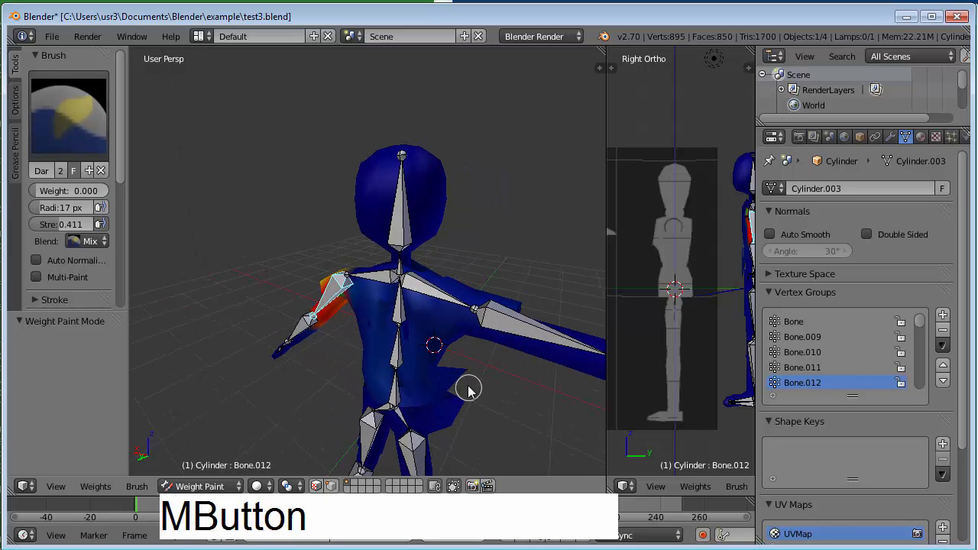
pyautogui.click(458, 394)
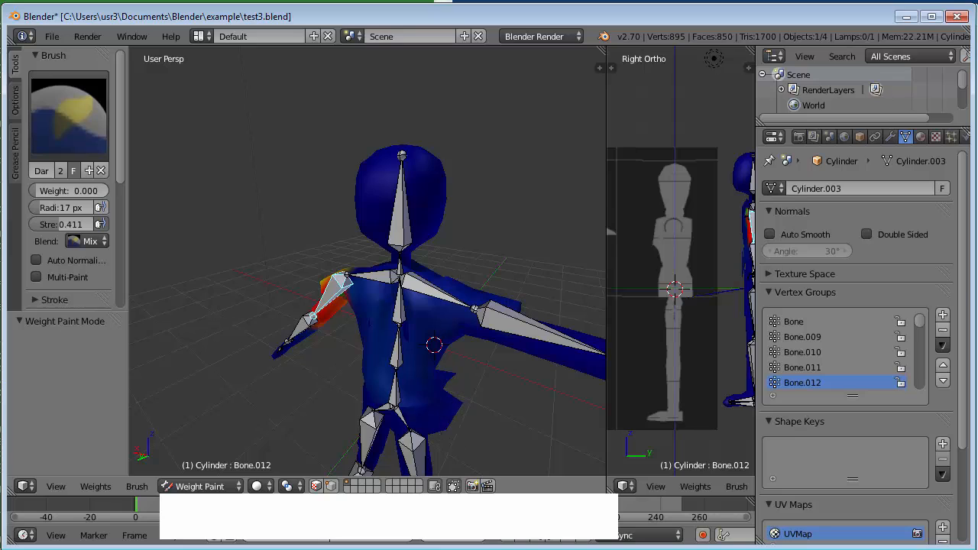
# Enlarge the brush radius to 38 px and clear the left upper arm bone's leftover weight around the right hip and lower back
pyautogui.moveTo(39, 208); pyautogui.dragTo(51, 211)
pyautogui.moveTo(439, 395)
pyautogui.mouseDown()
pyautogui.moveTo(443, 373)
pyautogui.moveTo(371, 428)
pyautogui.mouseUp()
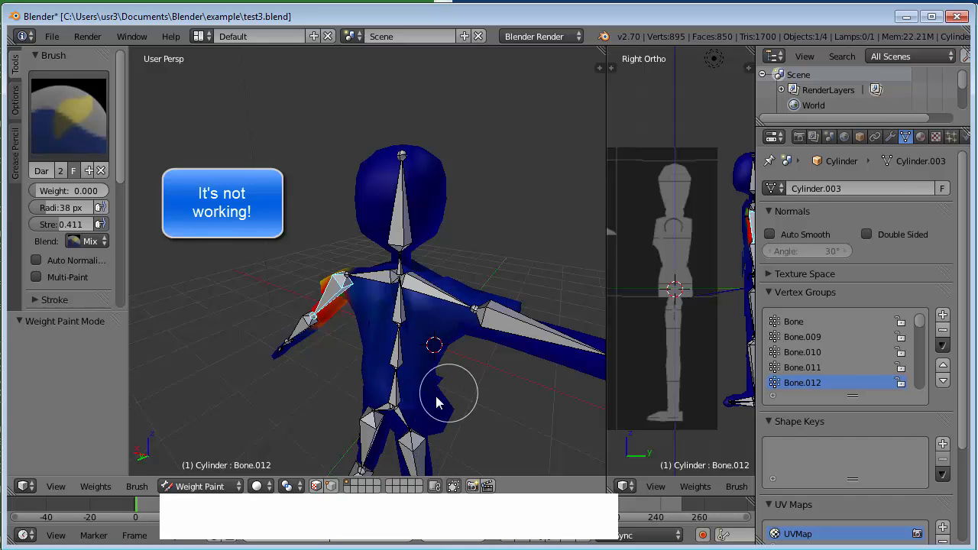
pyautogui.moveTo(436, 387); pyautogui.dragTo(423, 356, button='middle')
pyautogui.moveTo(376, 405)
pyautogui.mouseDown()
pyautogui.moveTo(386, 386)
pyautogui.moveTo(433, 406)
pyautogui.mouseUp()
pyautogui.click(372, 415)
# Try to clear the stray mesh spike beside the legs with weight 0.000, including for the left thigh bone
pyautogui.moveTo(531, 428)
pyautogui.mouseDown(button='middle')
pyautogui.moveTo(395, 430)
pyautogui.moveTo(367, 417)
pyautogui.moveTo(399, 401)
pyautogui.moveTo(284, 400)
pyautogui.moveTo(241, 433)
pyautogui.moveTo(331, 404)
pyautogui.mouseUp(button='middle')
pyautogui.click(357, 422)
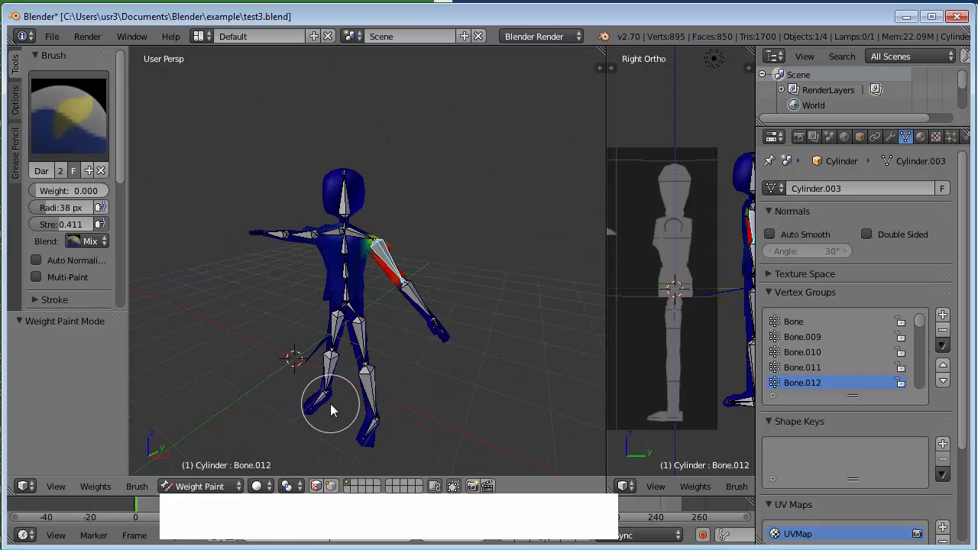
pyautogui.moveTo(313, 432); pyautogui.dragTo(266, 376)
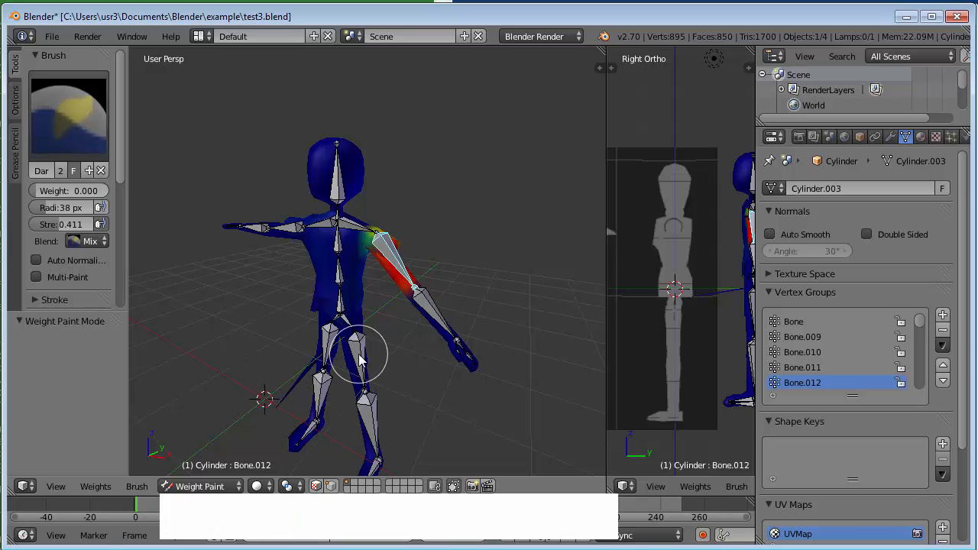
pyautogui.rightClick(359, 356)
pyautogui.click(277, 397)
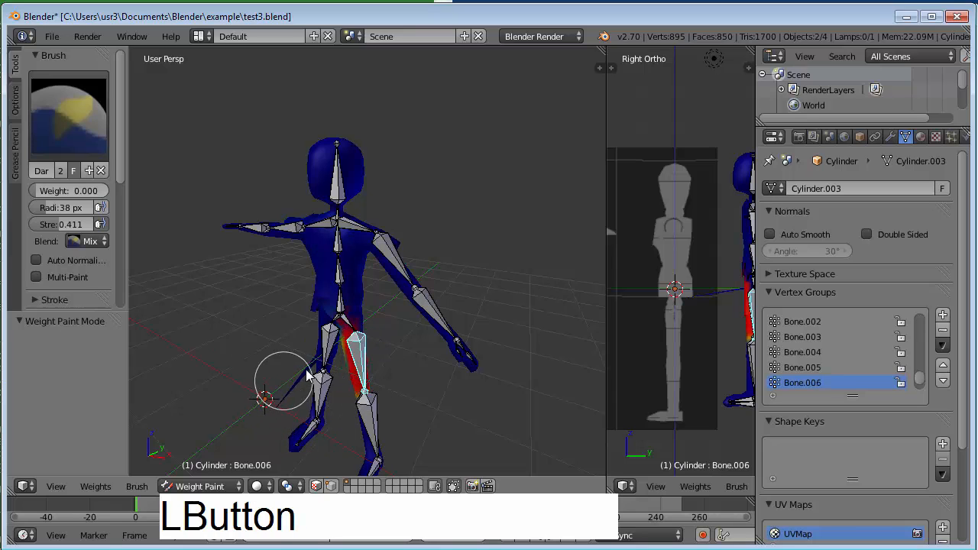
pyautogui.rightClick(330, 345)
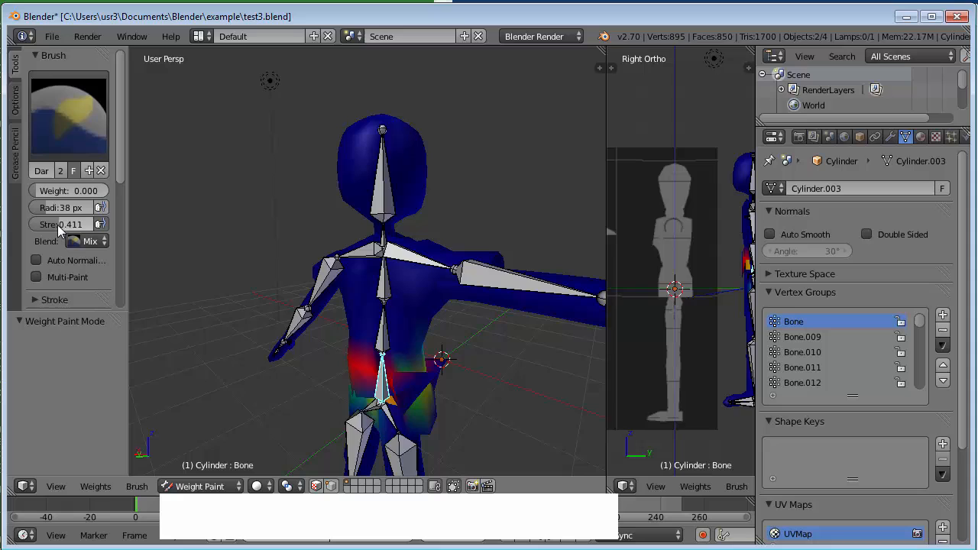
# Set the brush strength to 0.568 and weight to 0.385, and paint the right side of the waist for the lowest spine bone
pyautogui.click(65, 224)
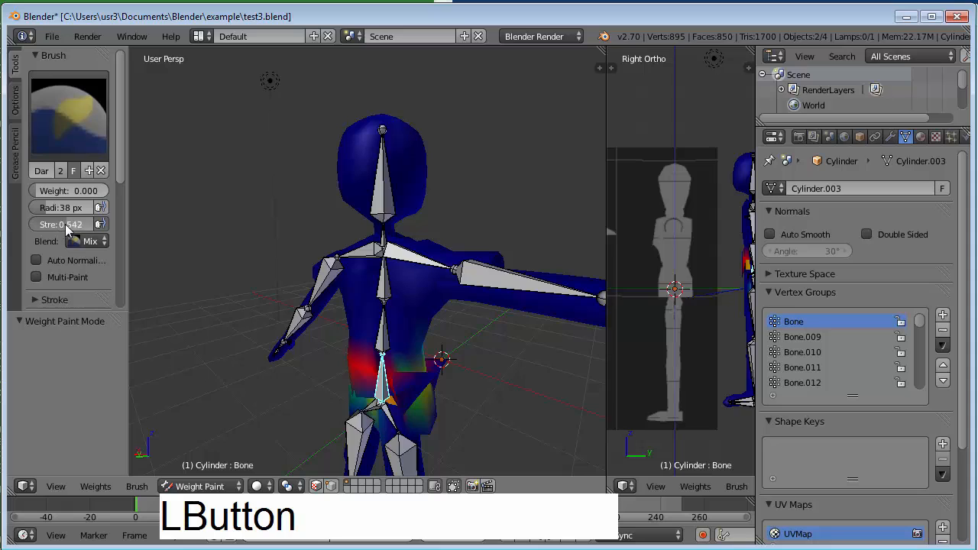
pyautogui.moveTo(42, 198); pyautogui.dragTo(73, 197)
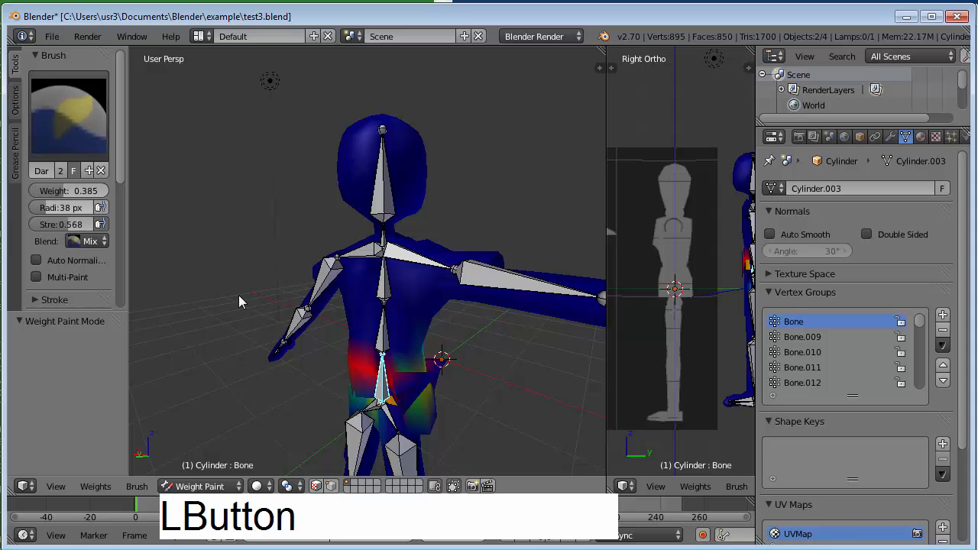
pyautogui.moveTo(403, 400)
pyautogui.mouseDown()
pyautogui.moveTo(437, 371)
pyautogui.moveTo(382, 393)
pyautogui.moveTo(359, 417)
pyautogui.mouseUp()
pyautogui.moveTo(436, 405); pyautogui.dragTo(280, 384, button='middle')
pyautogui.moveTo(273, 362); pyautogui.dragTo(327, 365)
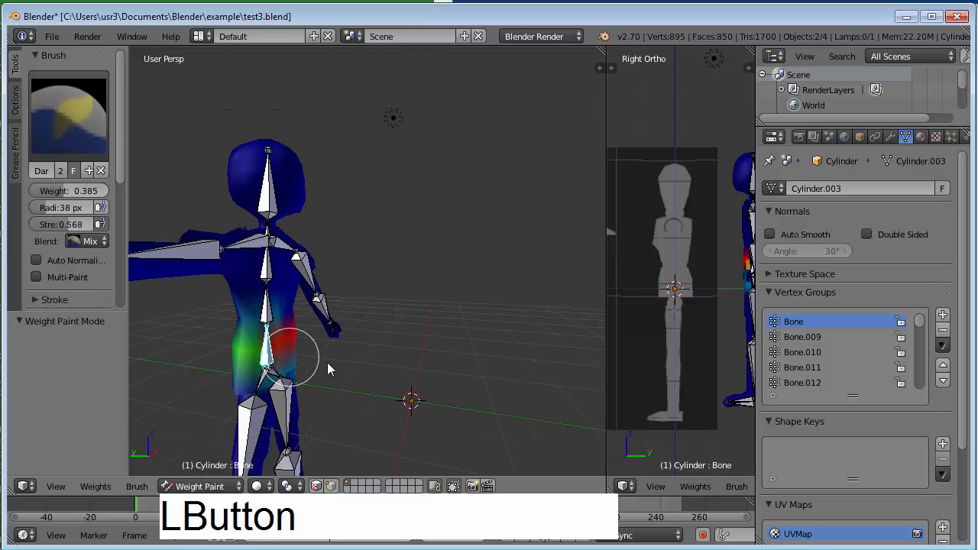
pyautogui.moveTo(327, 365)
pyautogui.mouseDown(button='middle')
pyautogui.moveTo(311, 373)
pyautogui.moveTo(246, 344)
pyautogui.mouseUp(button='middle')
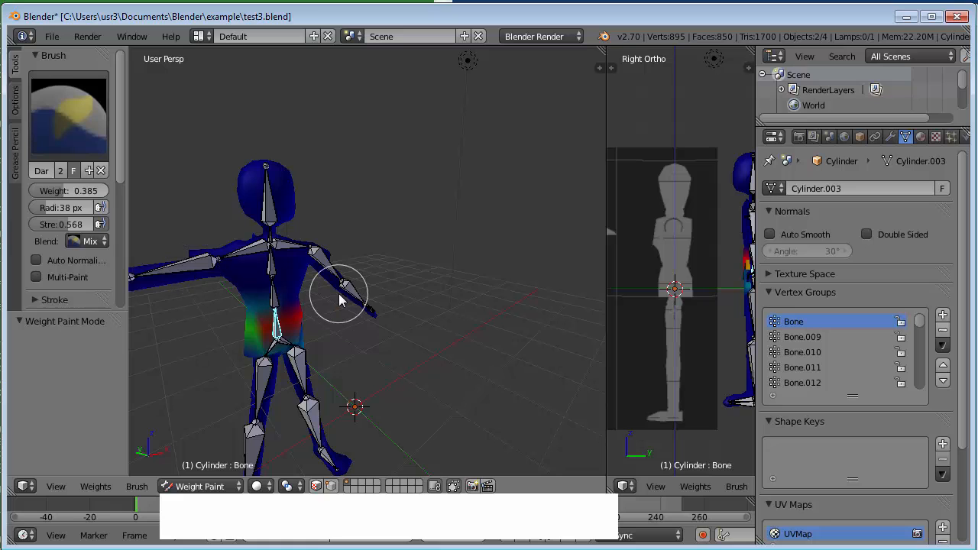
# Select the left upper arm bone and inspect its weights across the whole figure
pyautogui.rightClick(331, 268)
pyautogui.moveTo(375, 362); pyautogui.dragTo(398, 383, button='middle')
pyautogui.scroll(-2, 398, 383)
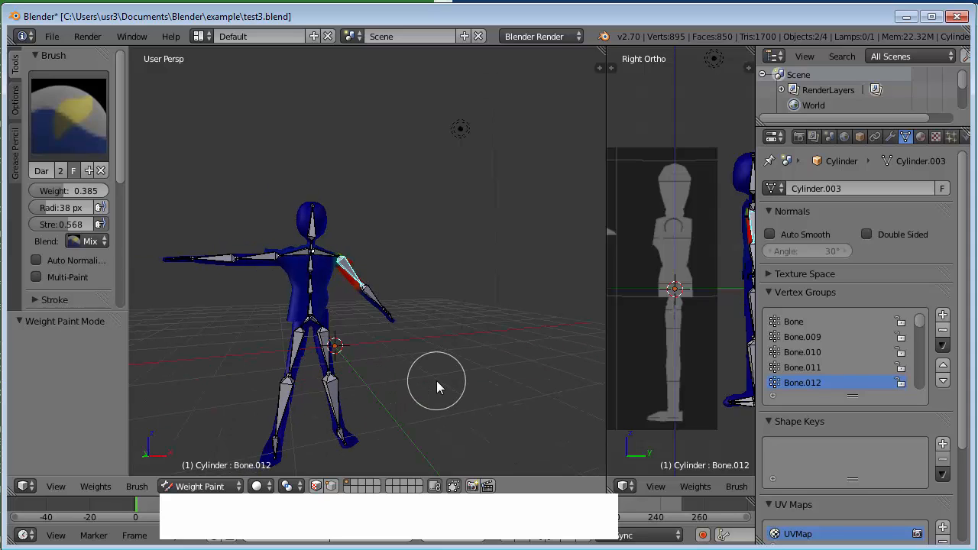